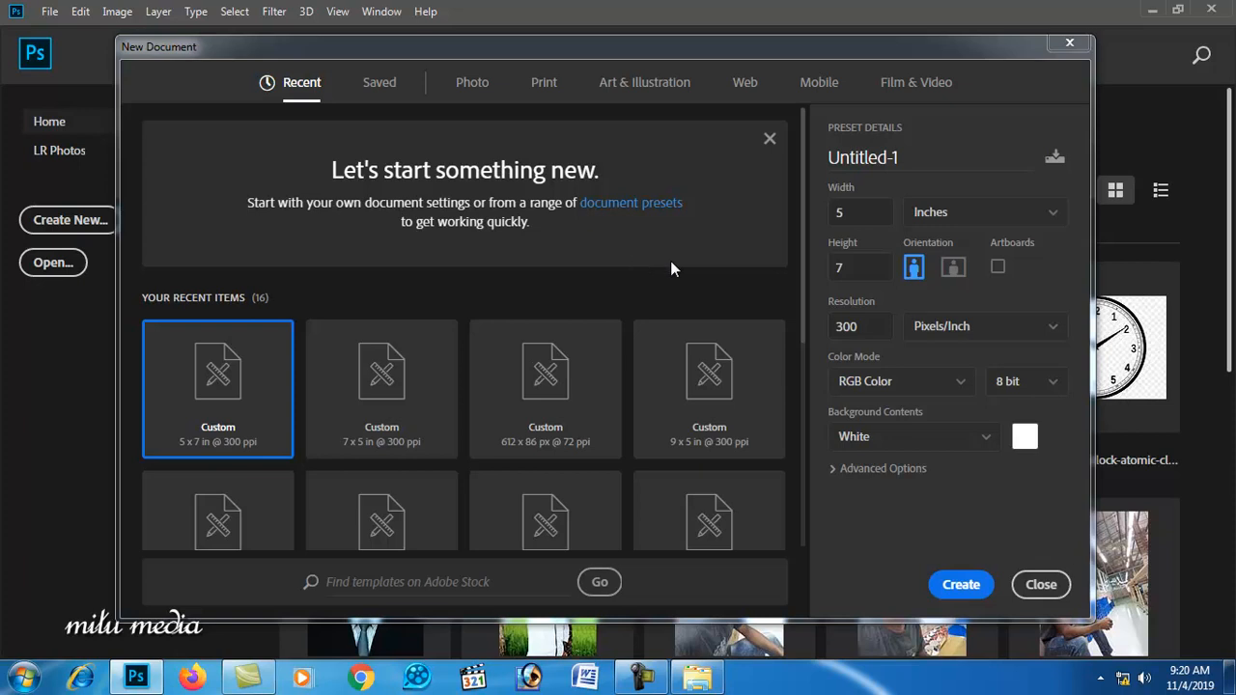
- Create a blank 5 × 7 inch portrait document at 300 pixels/inch, RGB Color, with a white background
left_click(863, 212)
left_click(956, 585)
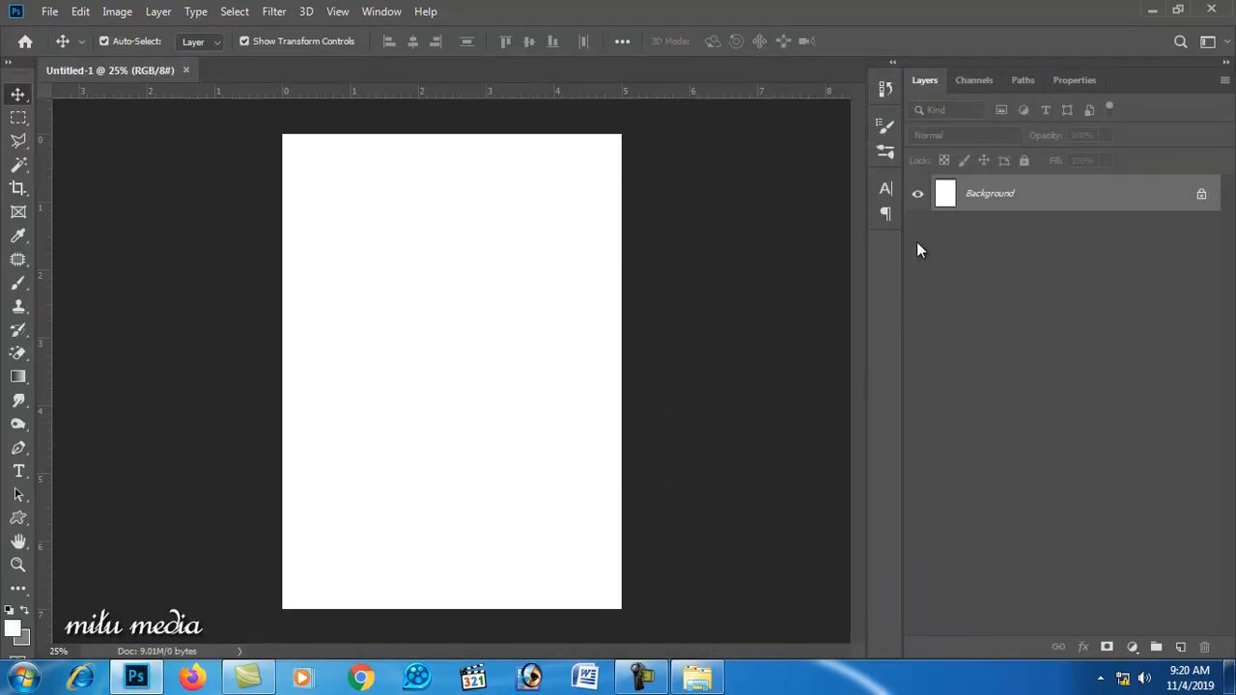
- Preview the cream alarm clock image named 1 in the city folder, and open it in Photoshop as its own document
left_click(1154, 9)
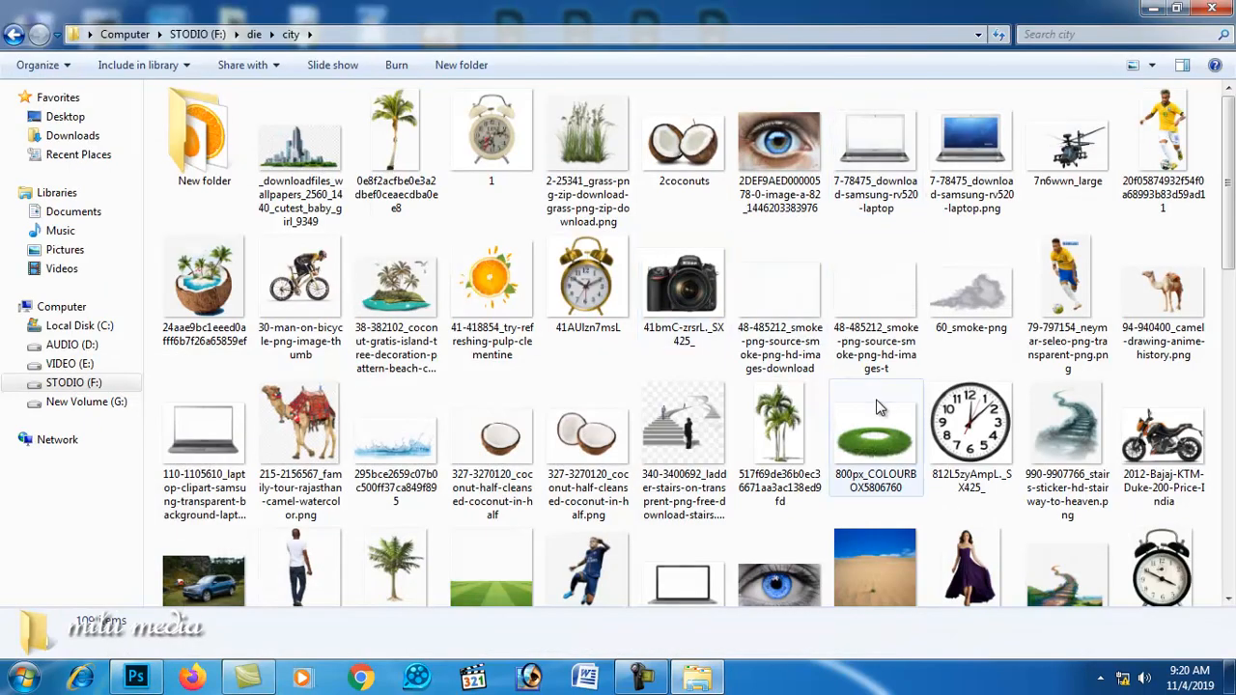
left_click(878, 407)
double_click(519, 180)
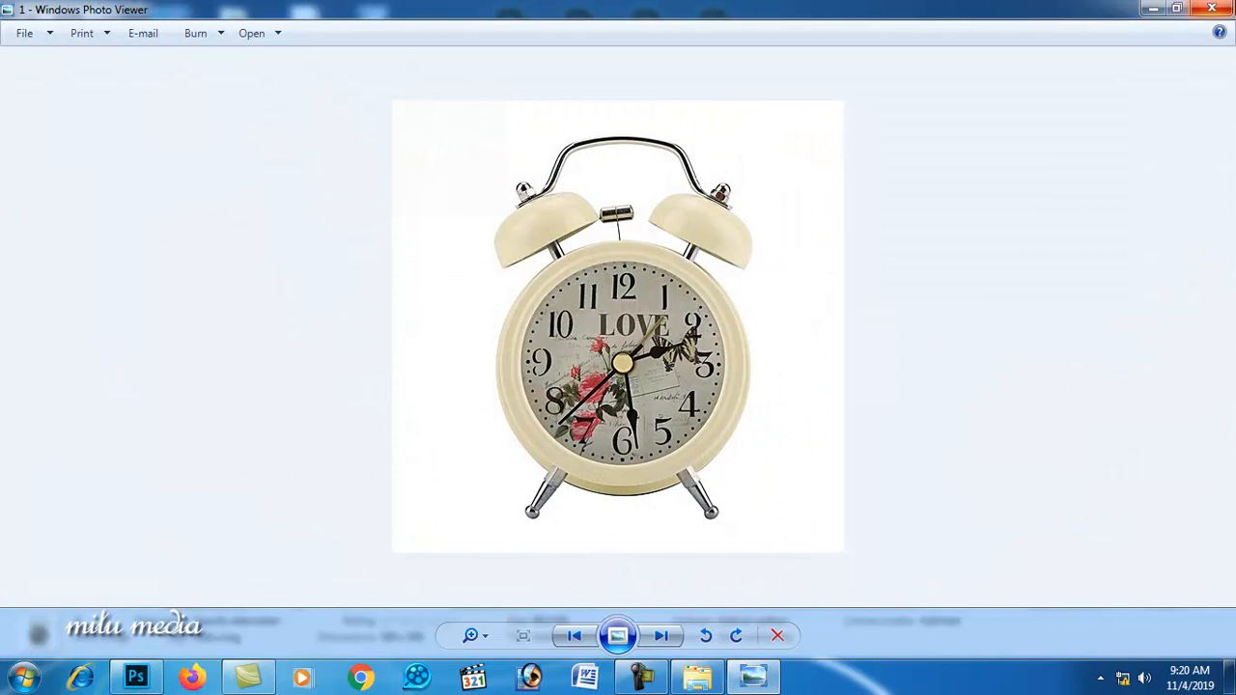
left_click(1212, 9)
left_click_drag(507, 163, 457, 65)
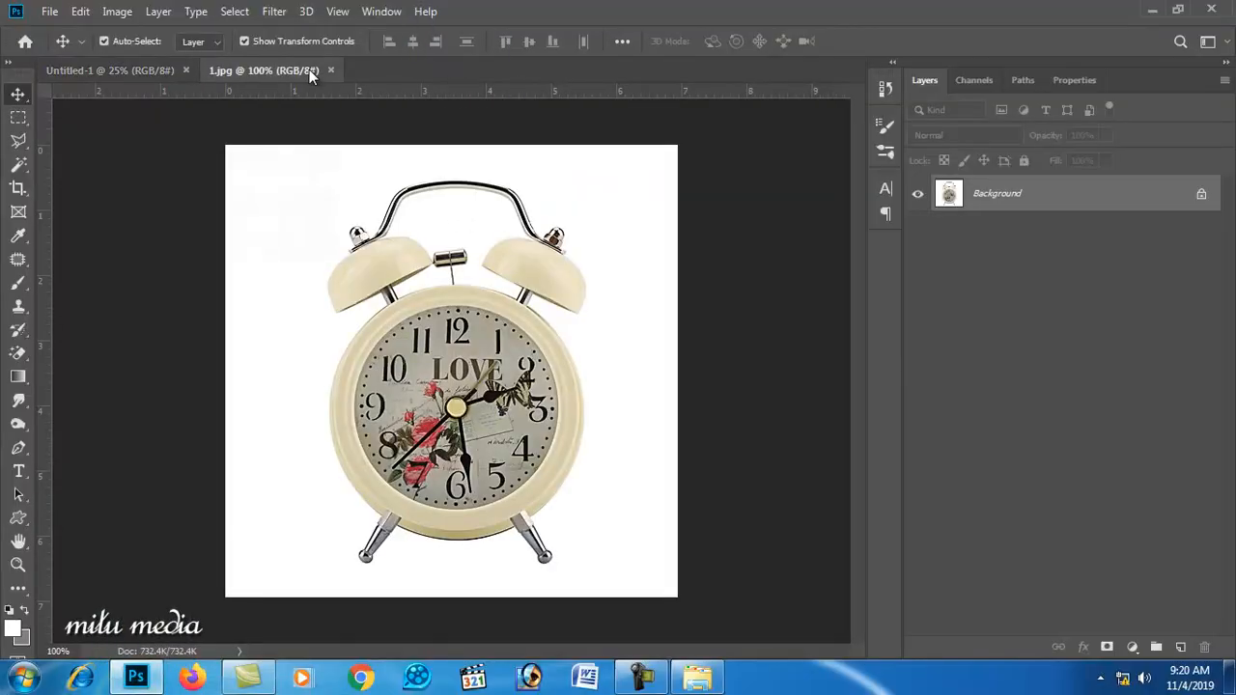
- Copy the whole clock image into Untitled-1, enlarge it to nearly the page width and position it mid-page
key("ctrl+a")
key("ctrl+c")
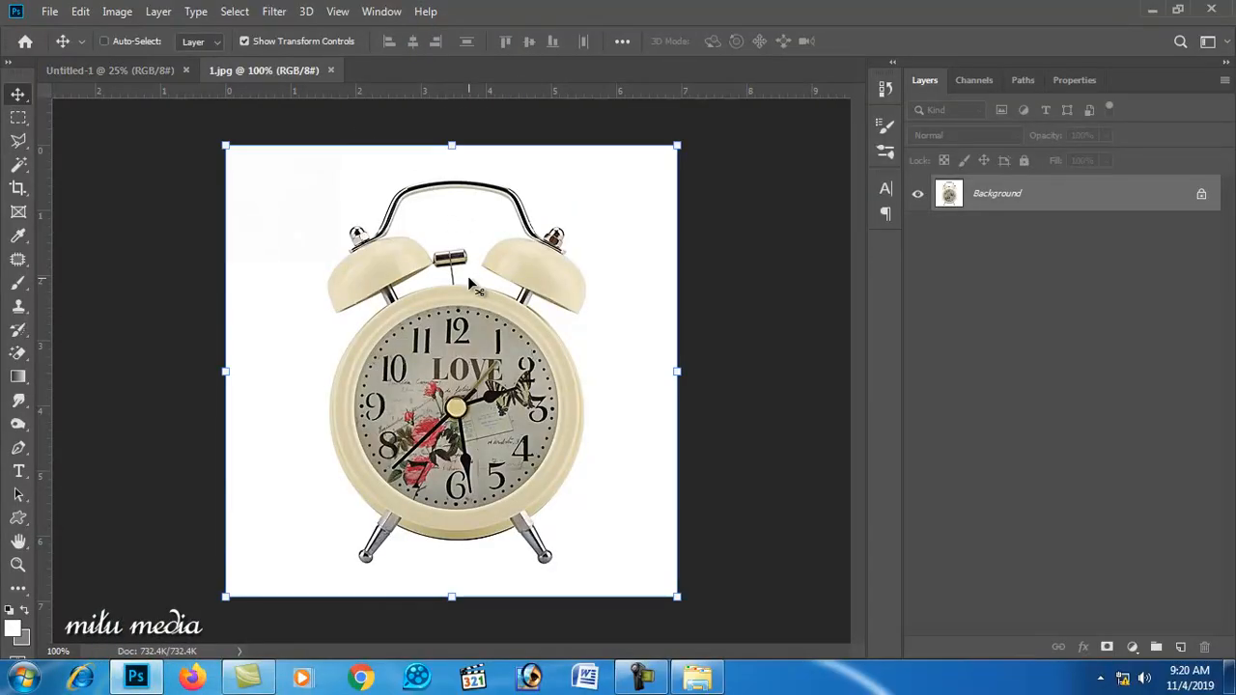
left_click(121, 70)
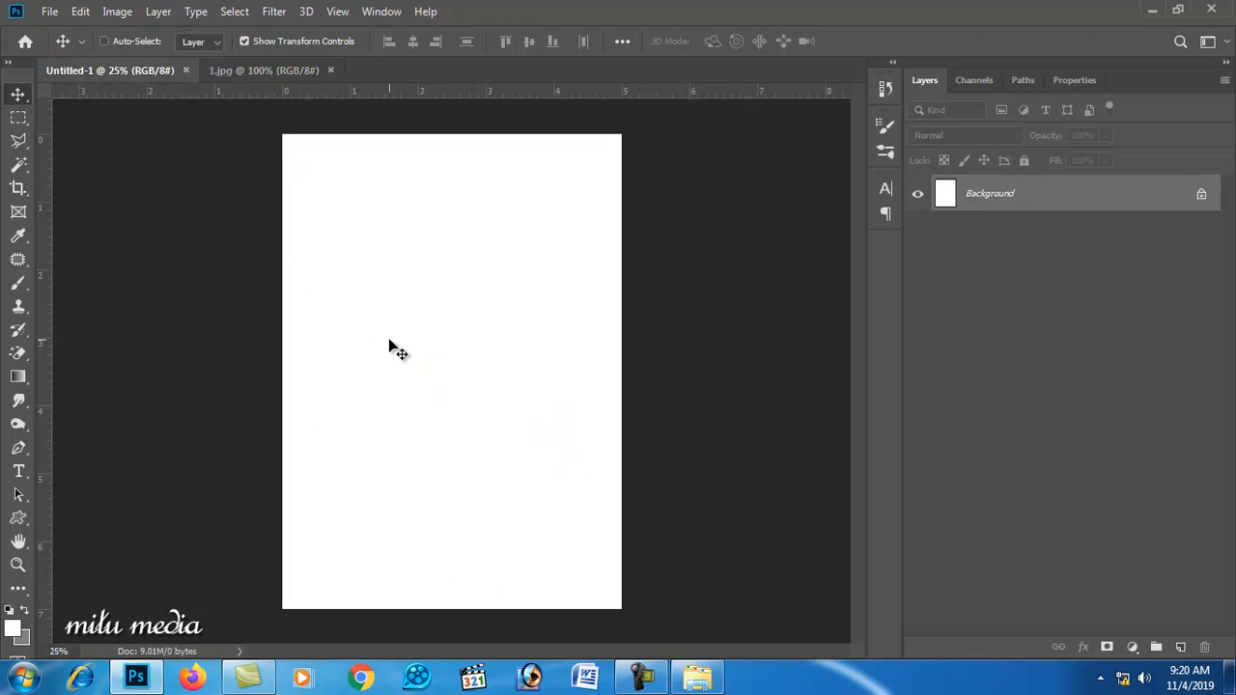
key("ctrl+v")
left_click_drag(504, 425, 651, 572)
left_click_drag(560, 516, 478, 452)
left_click_drag(574, 249, 632, 187)
key("Return")
left_click_drag(493, 450, 480, 473)
- Select the clock's dial inside the cream rim with an elliptical selection and delete it from Layer 1
key("ctrl+plus")
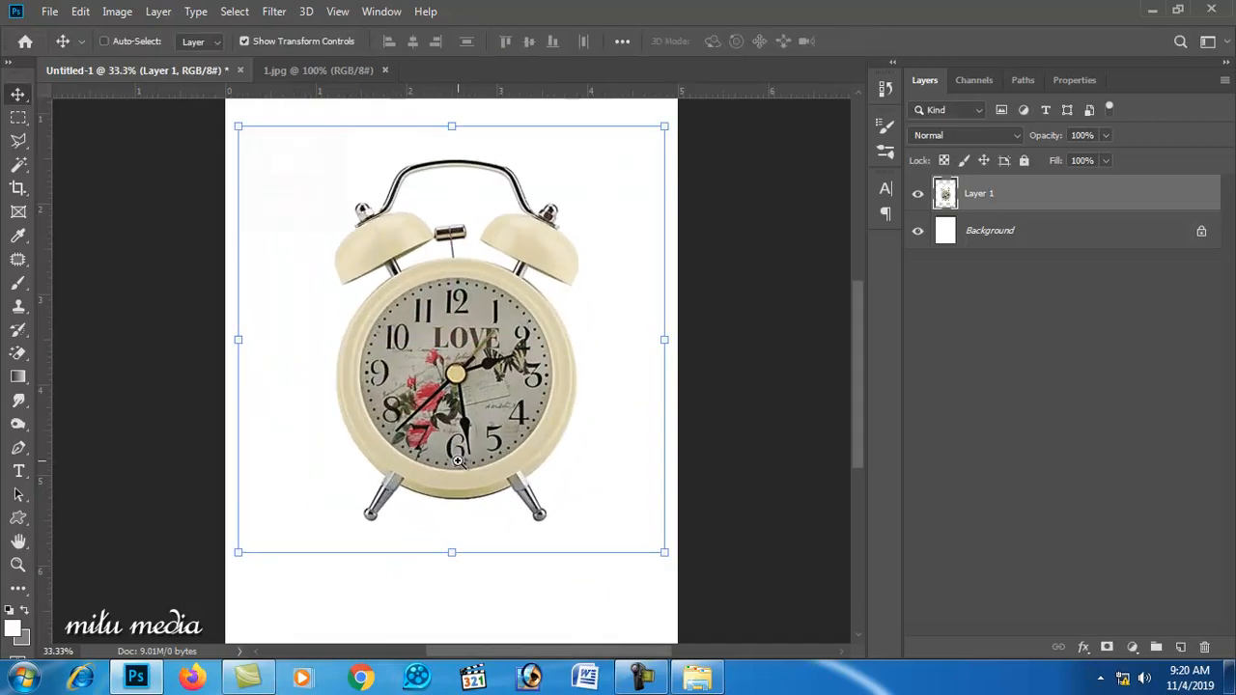
scroll(96, 287, "up", 1)
left_click(18, 115)
left_click(87, 136)
left_click_drag(359, 323, 550, 512)
left_click_drag(422, 435, 431, 424)
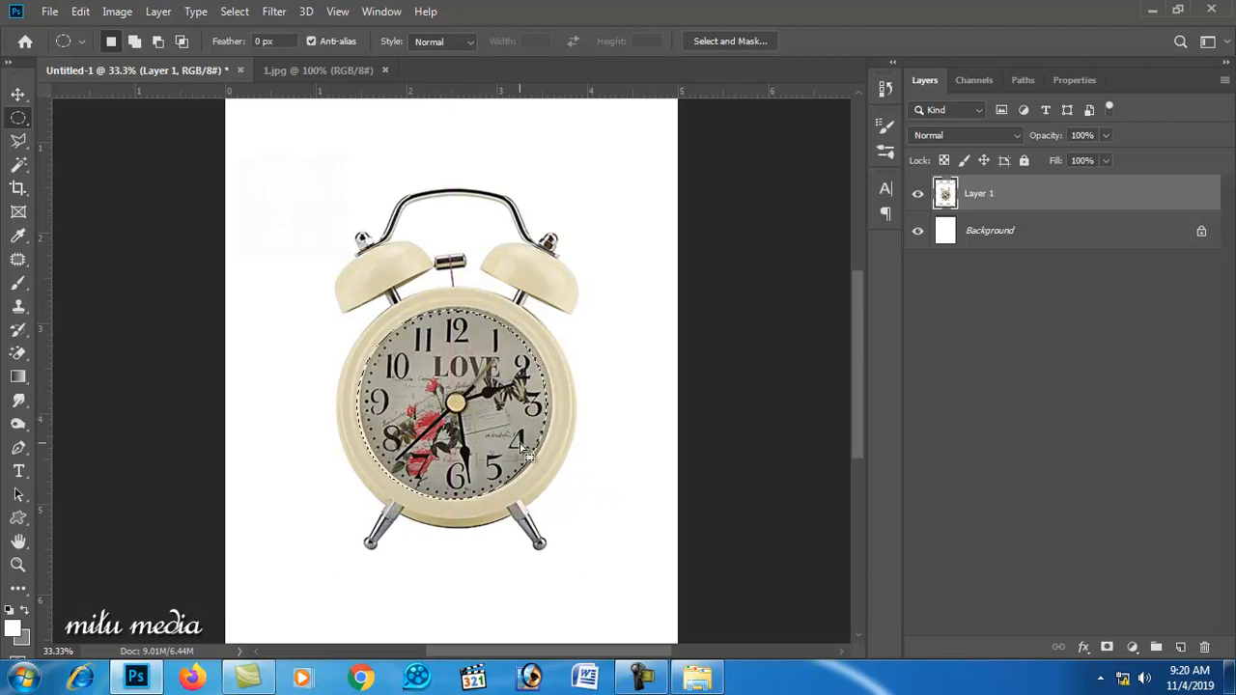
key("Delete")
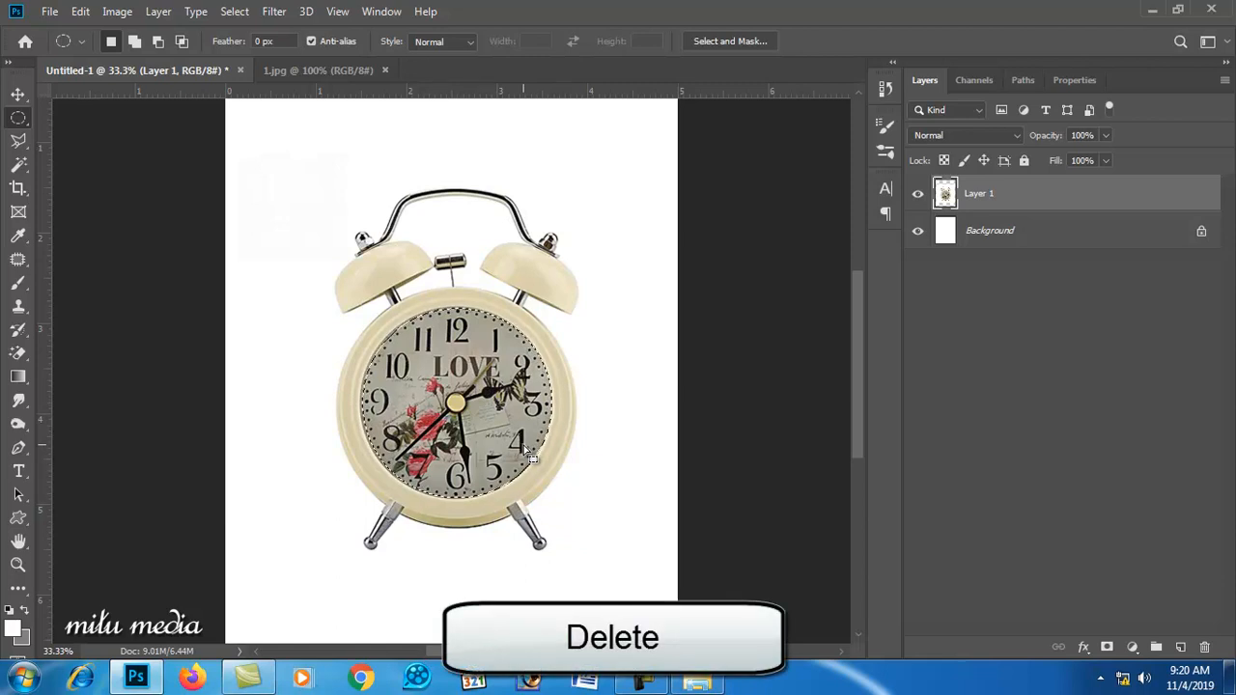
key("Delete")
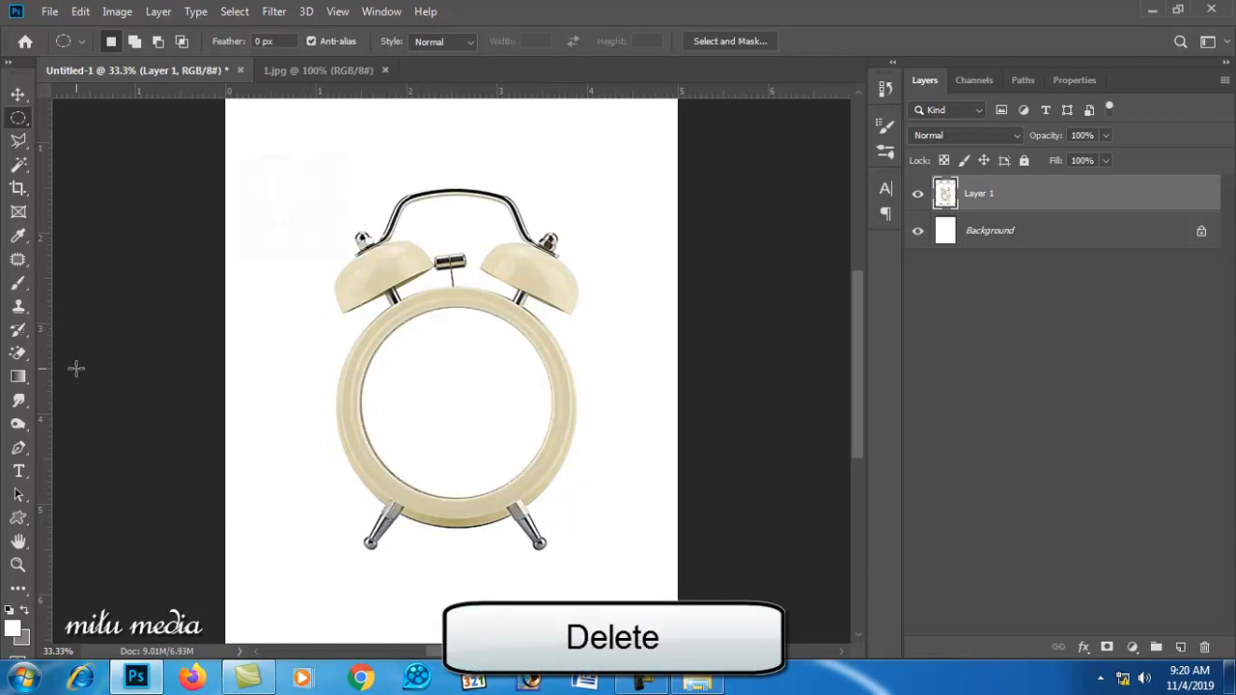
- Remove the white background around the clock and between its bells and handle using Magic Wand selections at tolerance 30
left_click(18, 165)
left_click(305, 194)
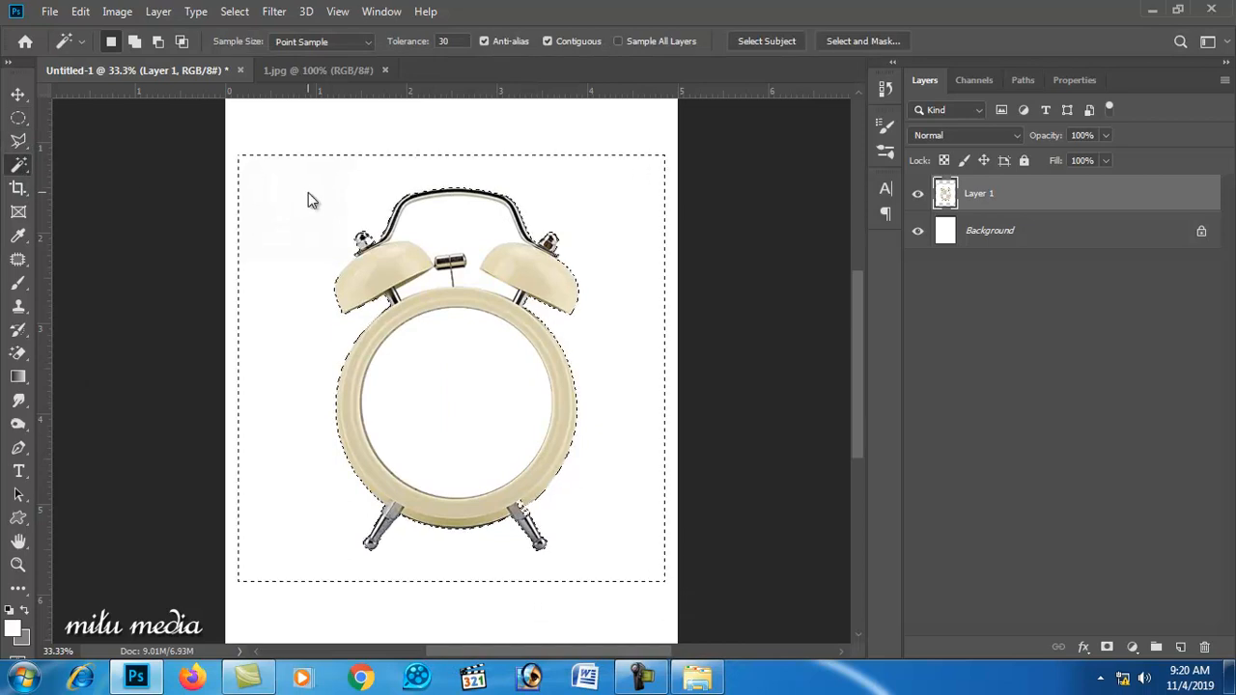
left_click(446, 221, "shift")
left_click(437, 288, "shift")
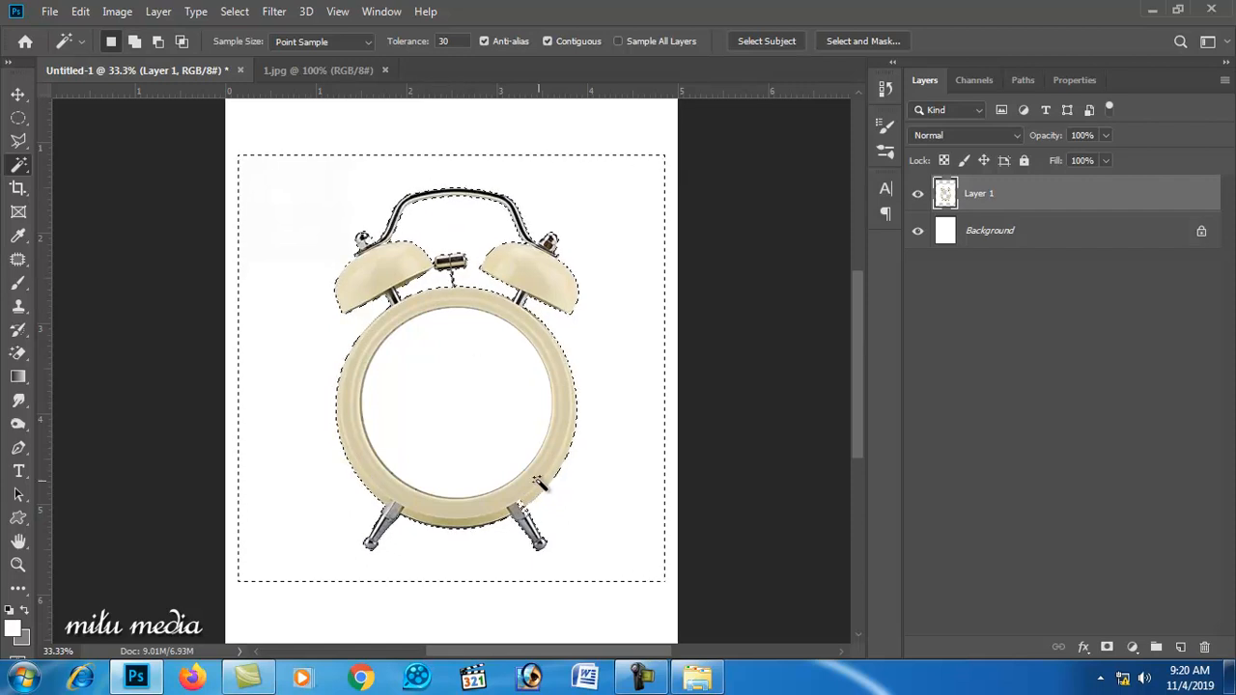
scroll(534, 471, "down", 1)
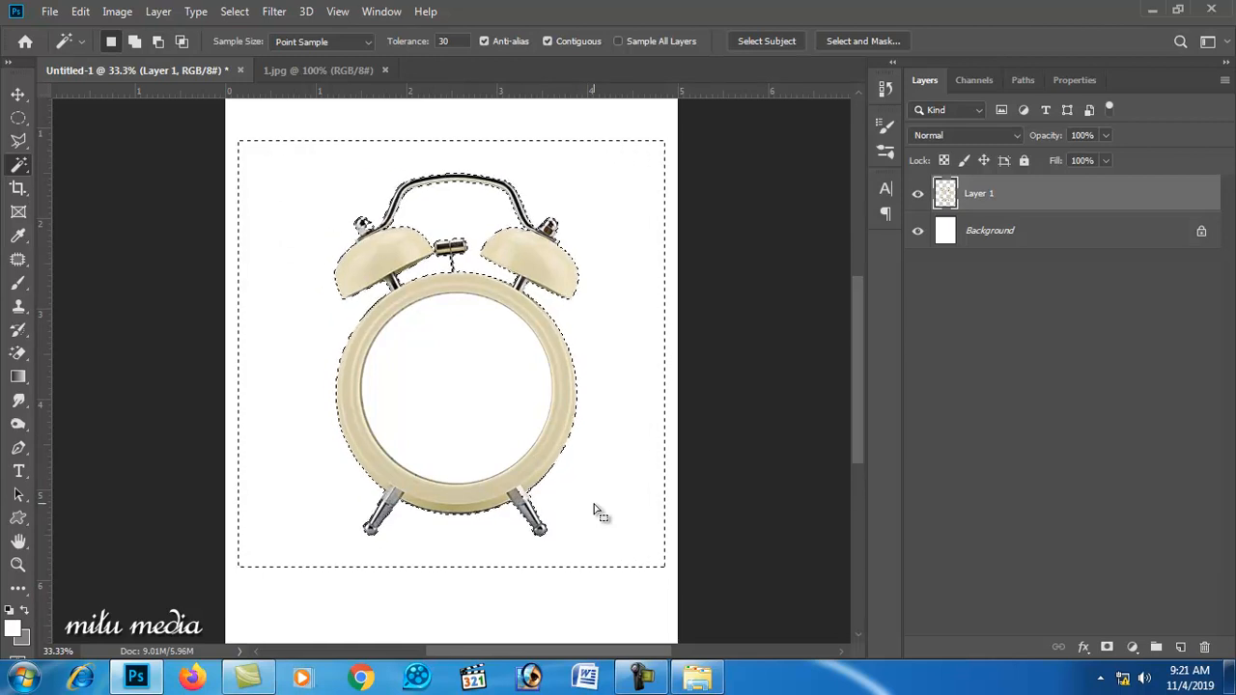
key("ctrl+d")
left_click(916, 195)
left_click(915, 195)
left_click(18, 95)
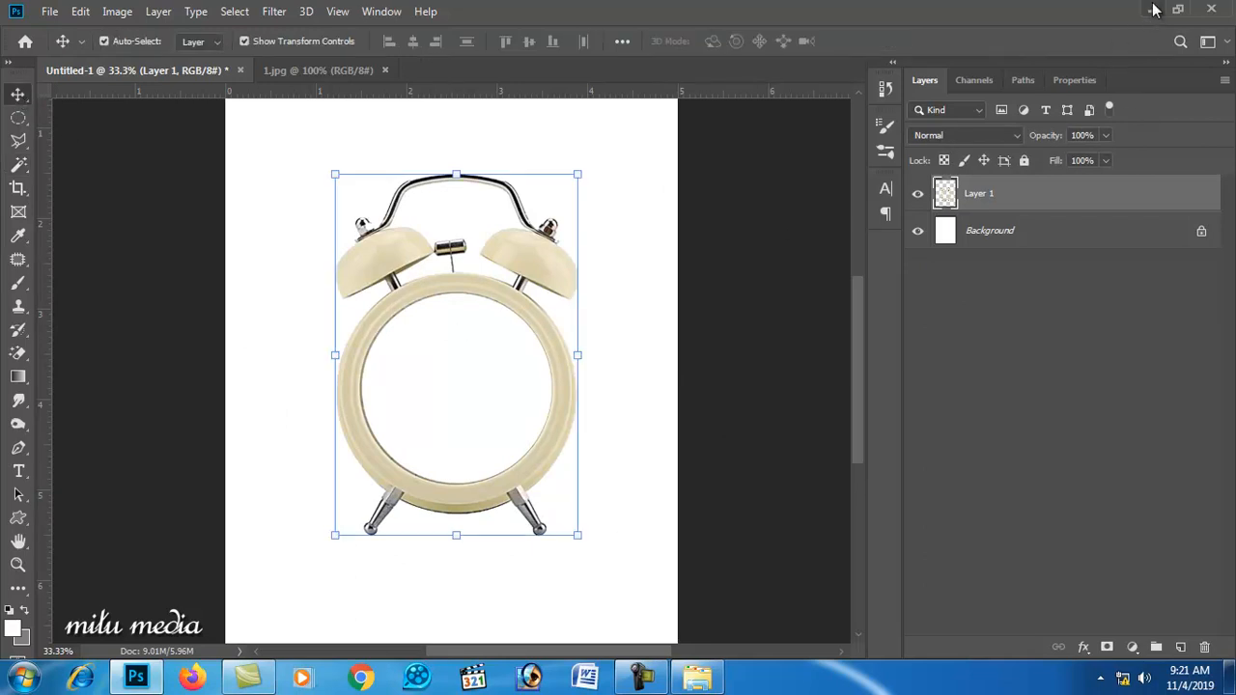
- Open grass-hill-png.png from the city folder and copy its grassy hills into the Untitled-1 document
left_click(1155, 10)
left_click(472, 536)
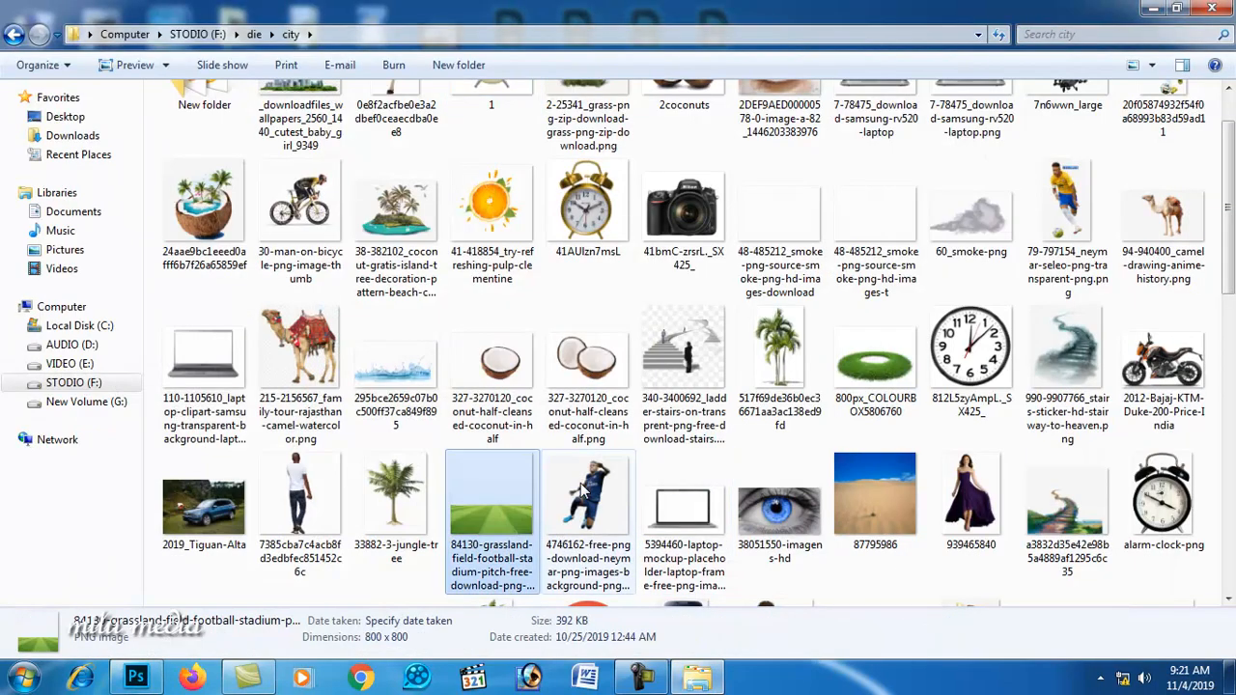
scroll(579, 492, "up", 1)
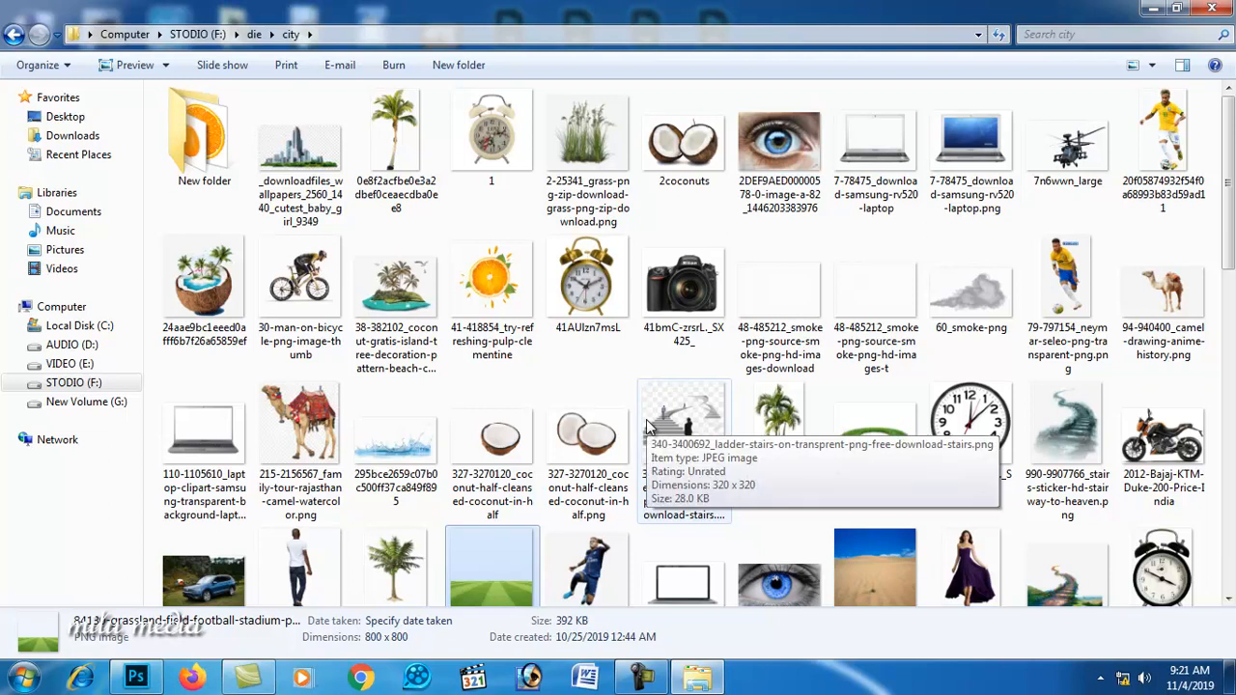
scroll(1062, 290, "down", 5)
scroll(1048, 238, "down", 4)
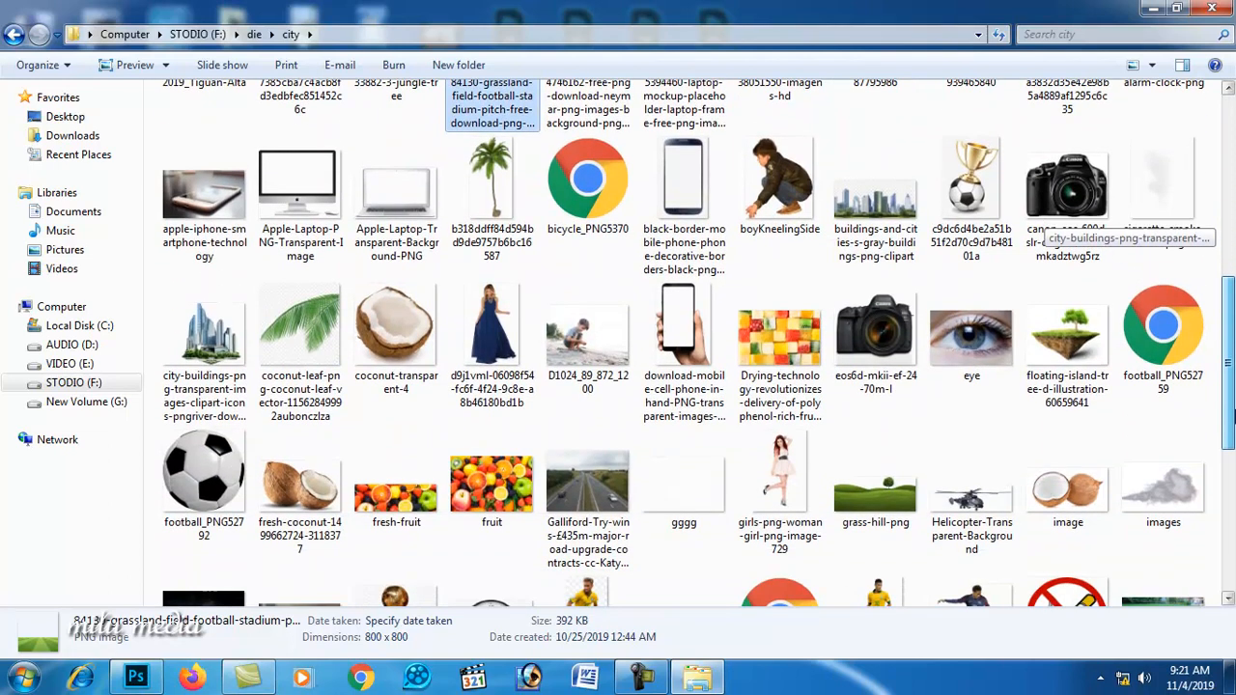
left_click_drag(875, 334, 470, 75)
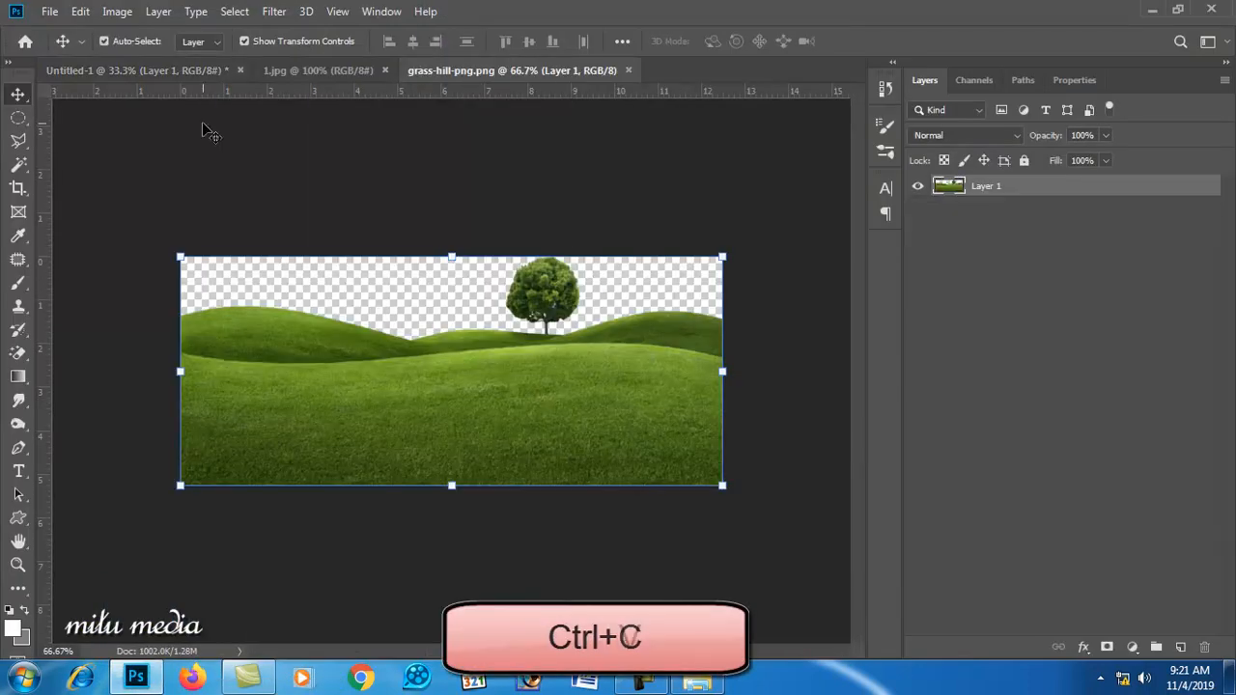
left_click(171, 70)
key("ctrl+v")
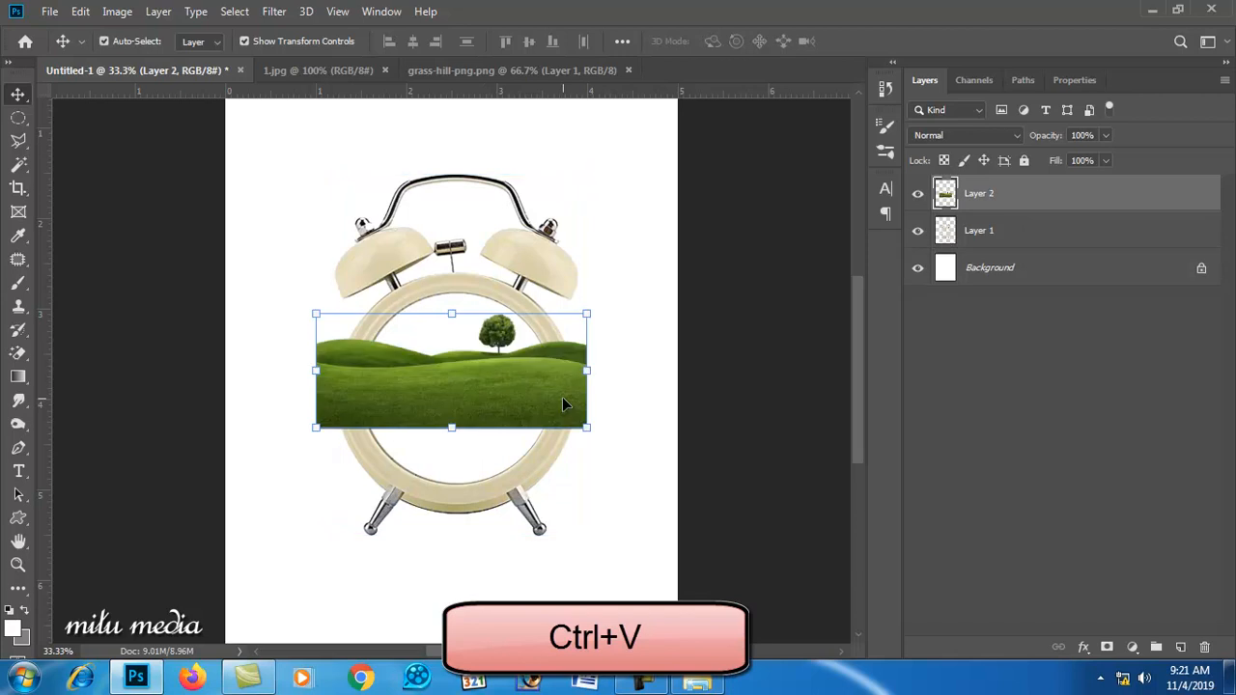
- Enlarge the grassy hills, place them over the lower half of the clock opening and move their layer below the clock layer
left_click_drag(507, 388, 502, 447)
left_click_drag(579, 367, 623, 351)
key("Return")
left_click_drag(542, 428, 556, 440)
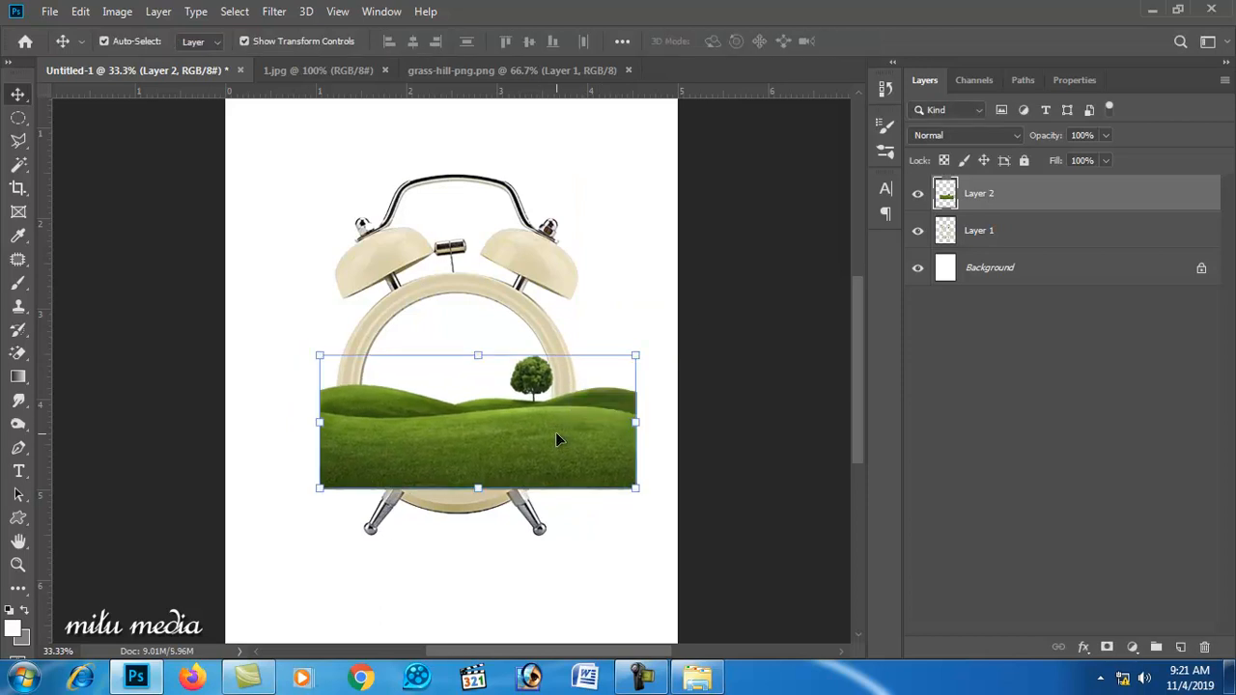
key("ctrl+bracketleft")
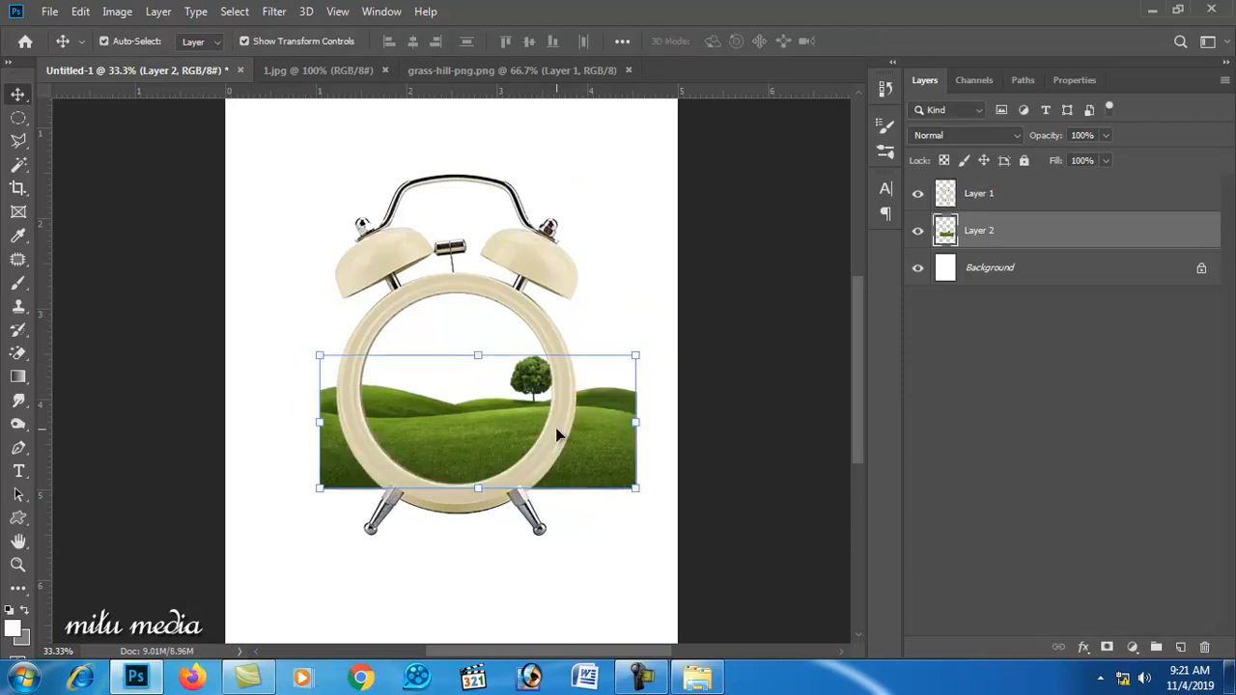
- Add a layer mask to Layer 2 and paint out the grass outside the clock rim with a soft 64 px black brush
scroll(570, 431, "up", 1)
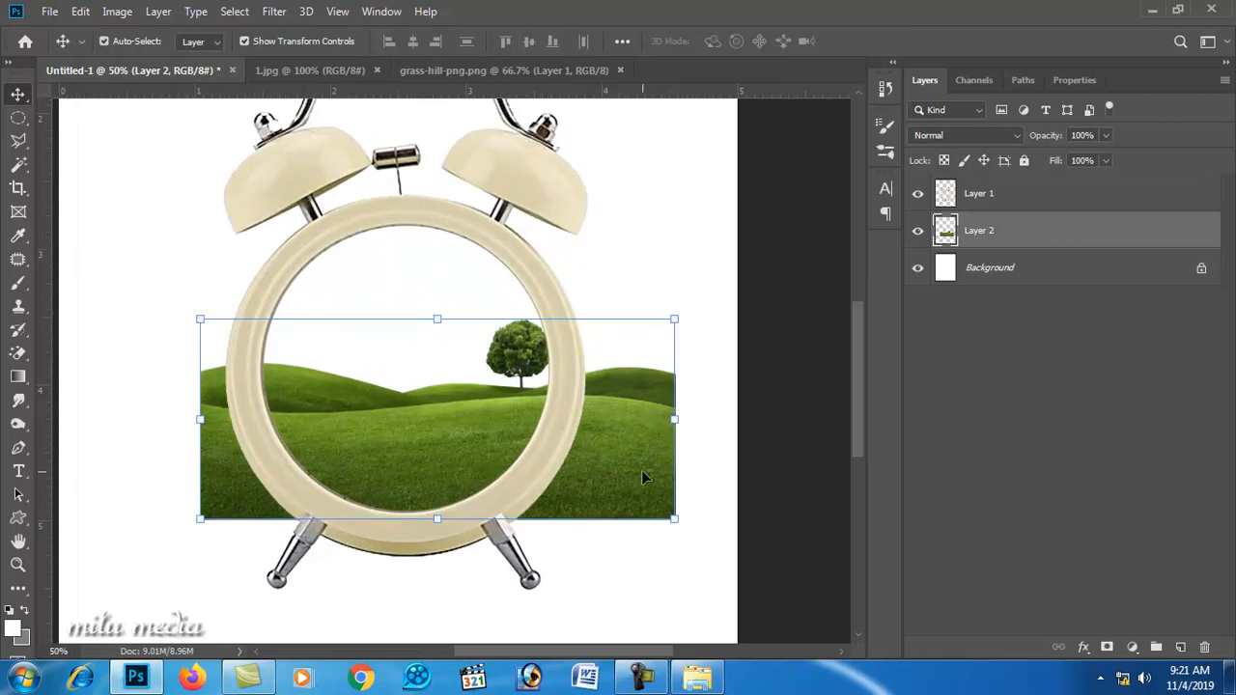
left_click(1106, 647)
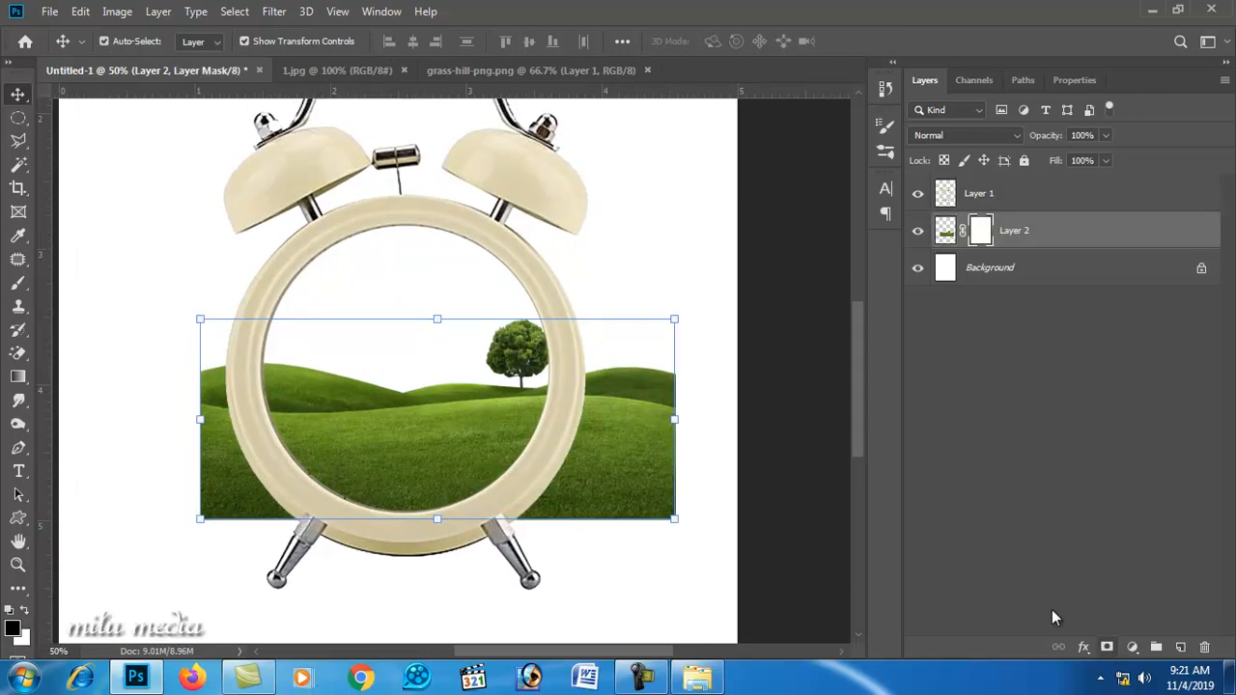
left_click(17, 283)
right_click(626, 382)
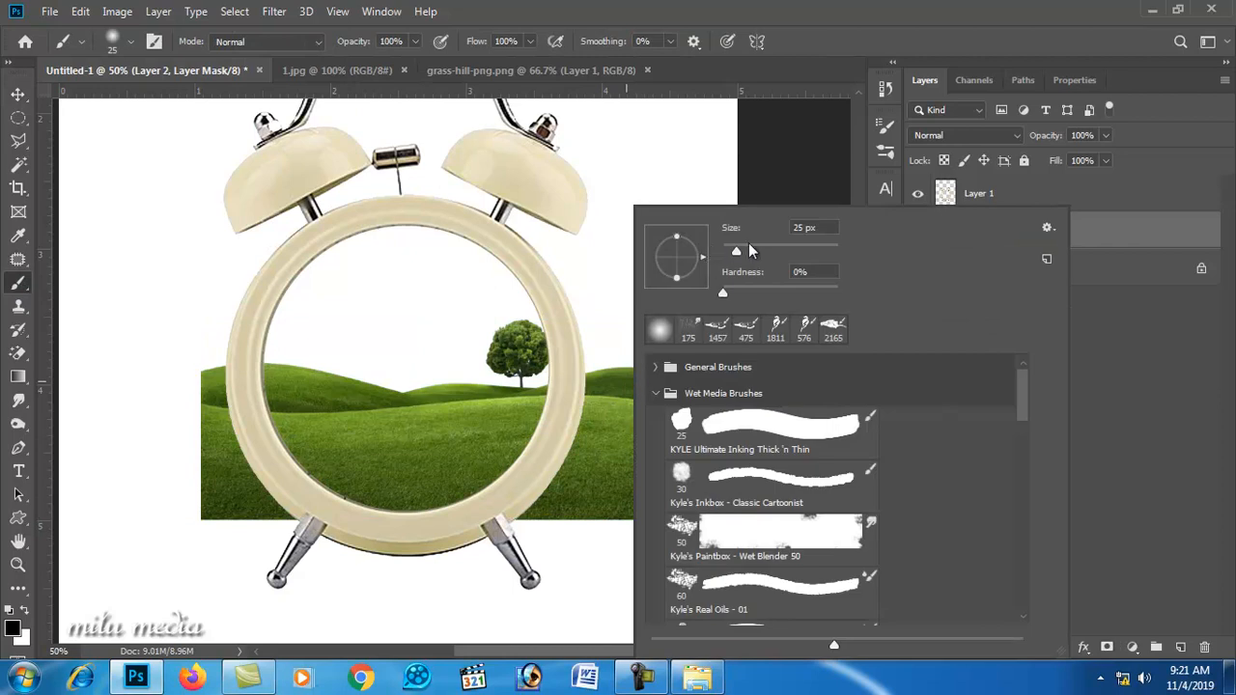
left_click(586, 366)
mouse_move(585, 366)
left_mouse_down()
mouse_move(582, 450)
mouse_move(596, 428)
mouse_move(560, 500)
mouse_move(632, 373)
mouse_move(667, 513)
mouse_move(634, 437)
left_mouse_up()
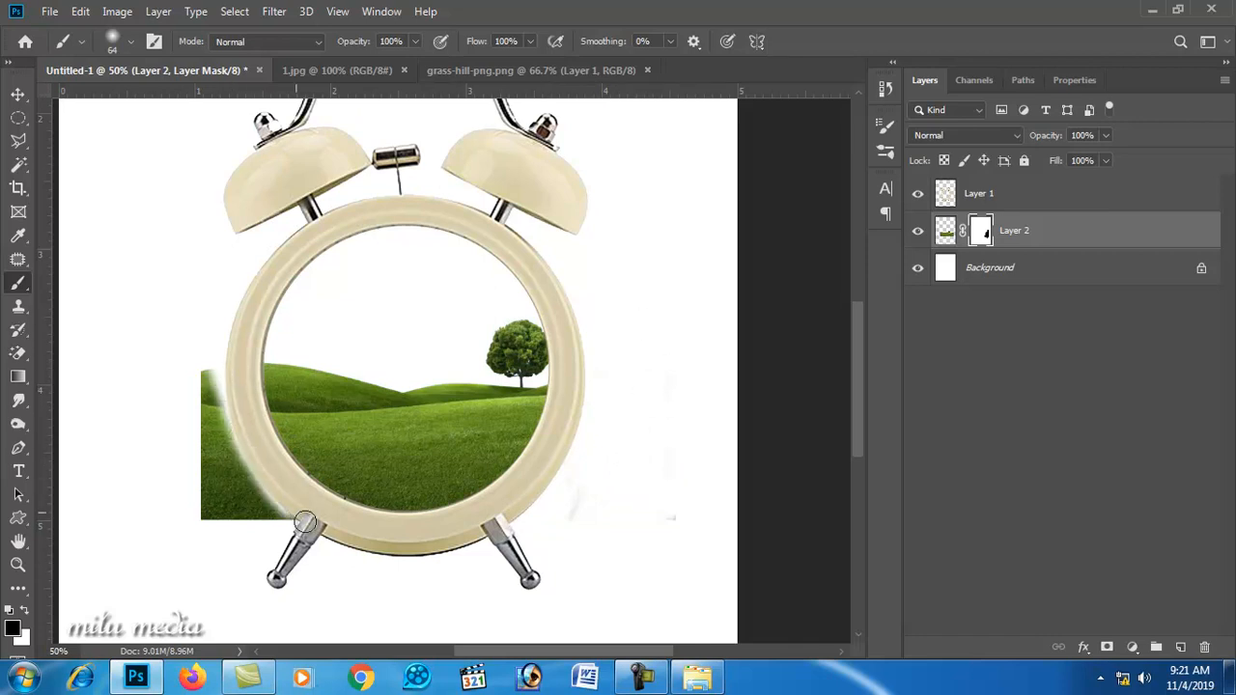
mouse_move(236, 460)
left_mouse_down()
mouse_move(233, 492)
mouse_move(200, 355)
mouse_move(260, 504)
mouse_move(216, 426)
mouse_move(206, 450)
mouse_move(207, 489)
left_mouse_up()
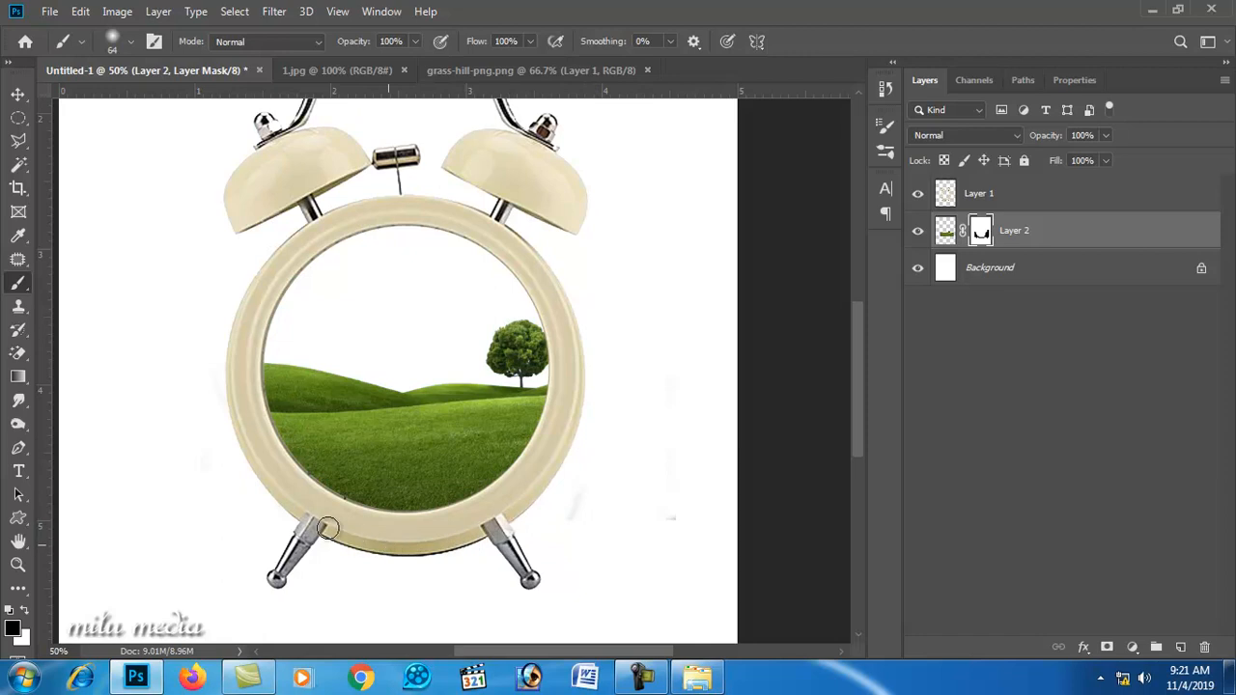
left_click(19, 97)
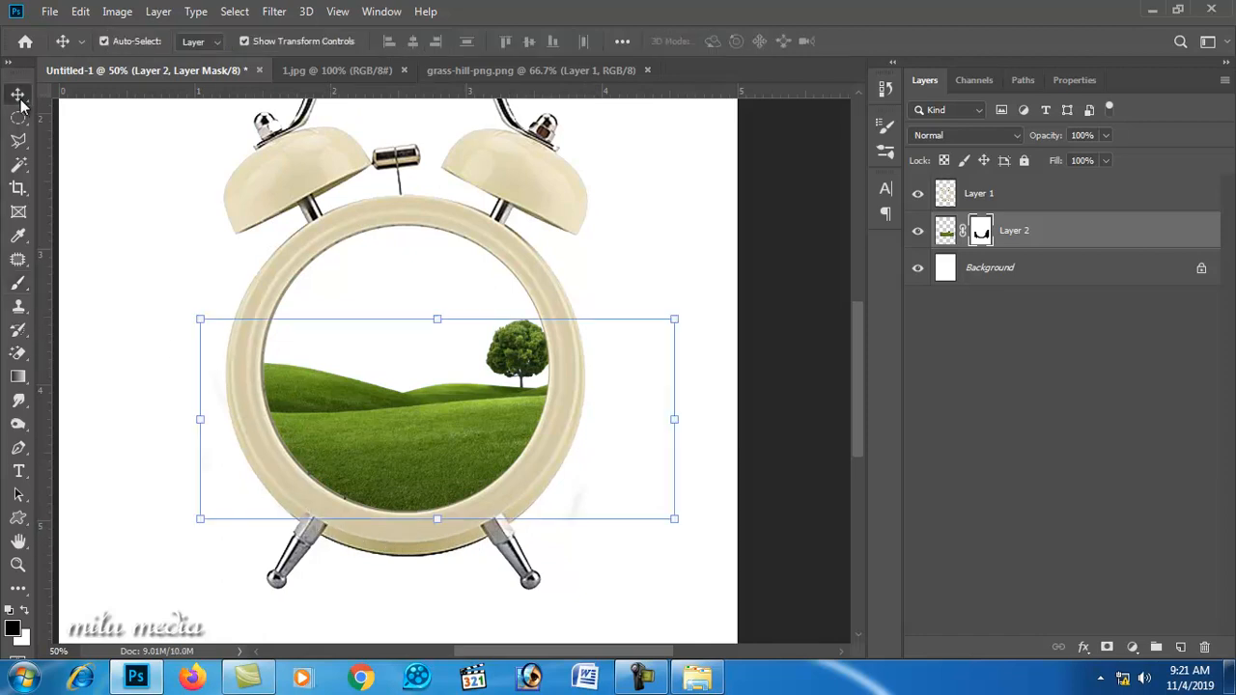
left_click(918, 232)
left_click(918, 233)
- Browse the city folder and its New folder subfolder for an image to place inside the clock
left_click(1149, 10)
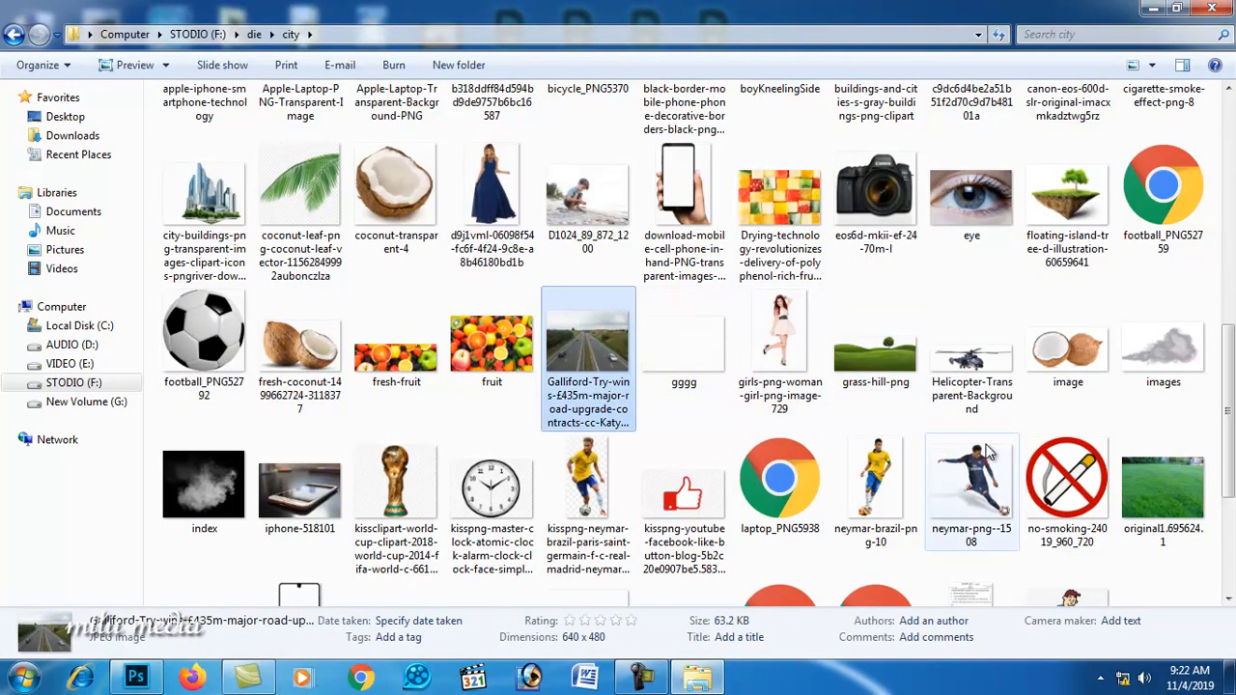
scroll(826, 422, "down", 3)
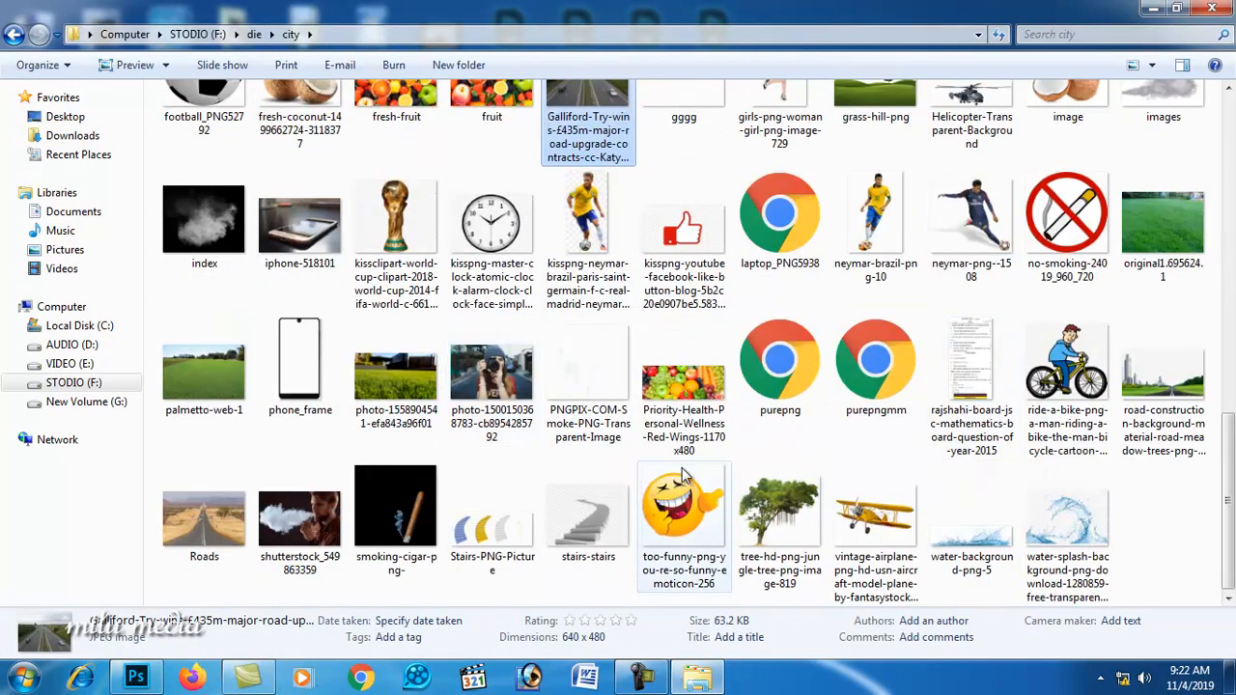
scroll(680, 439, "up", 6)
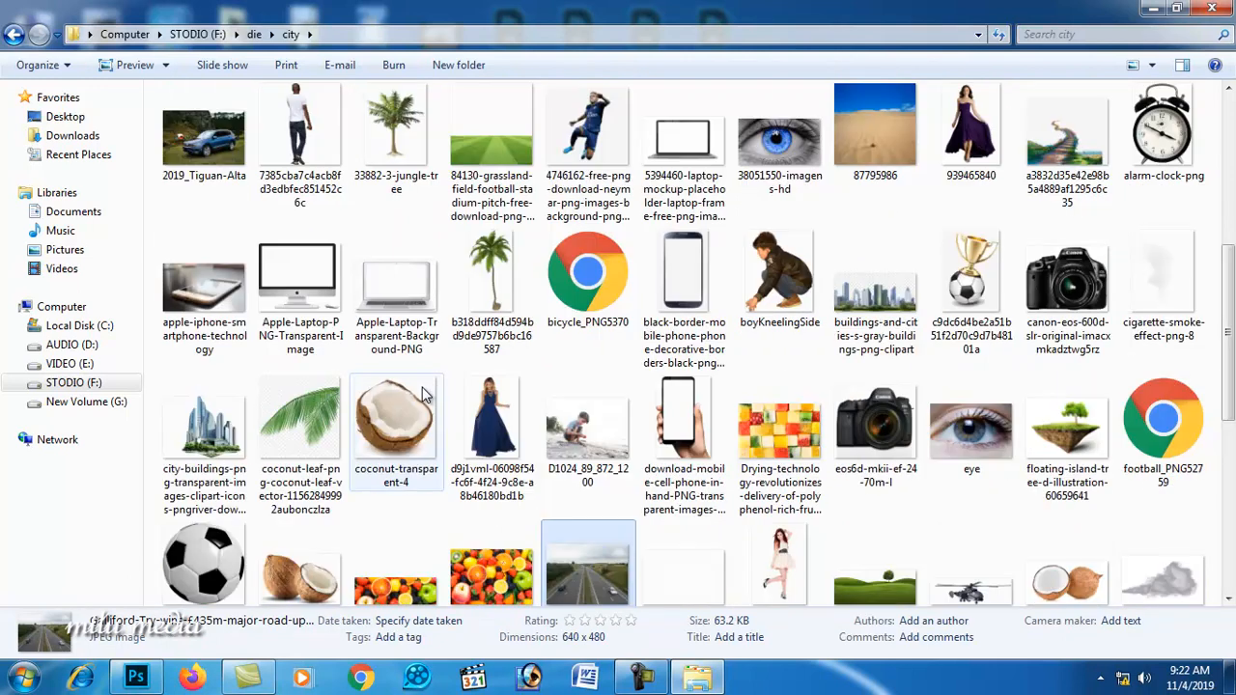
scroll(422, 388, "up", 3)
left_click_drag(865, 426, 861, 254)
scroll(861, 254, "up", 4)
left_click(210, 131)
double_click(206, 122)
left_click(13, 35)
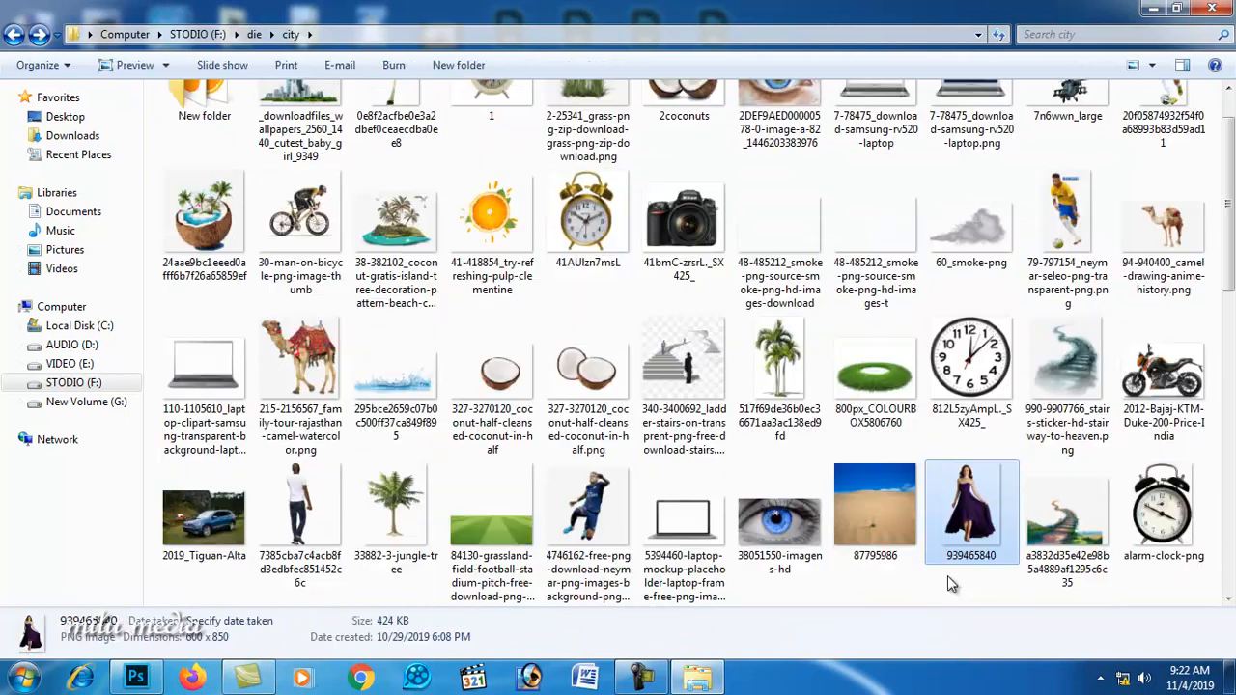
- Open 939465840.png, the woman in a purple dress, and copy her into the Untitled-1 document above the grass layer
left_click(951, 575)
left_click_drag(967, 567, 698, 78)
key("ctrl+v")
left_click(162, 75)
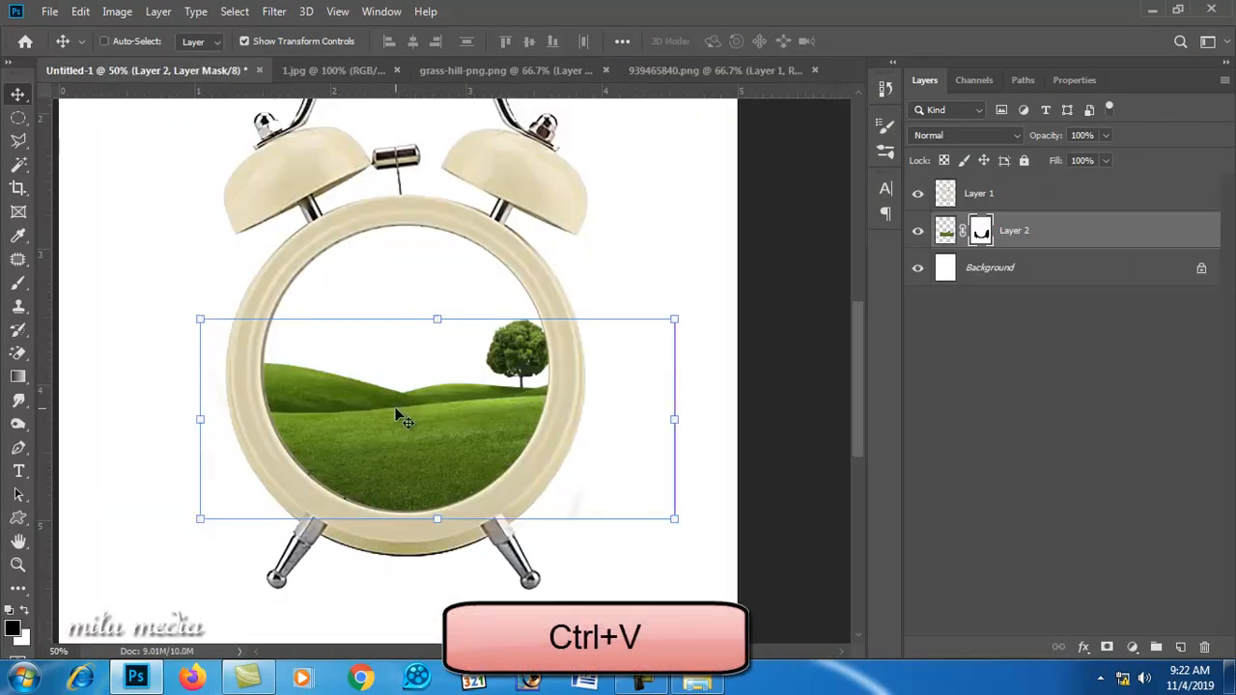
key("ctrl+v")
- Scale the woman to 36.83% and place her on the grass slightly left of the clock opening's center
left_click_drag(521, 178, 363, 423)
left_click_drag(312, 467, 402, 437)
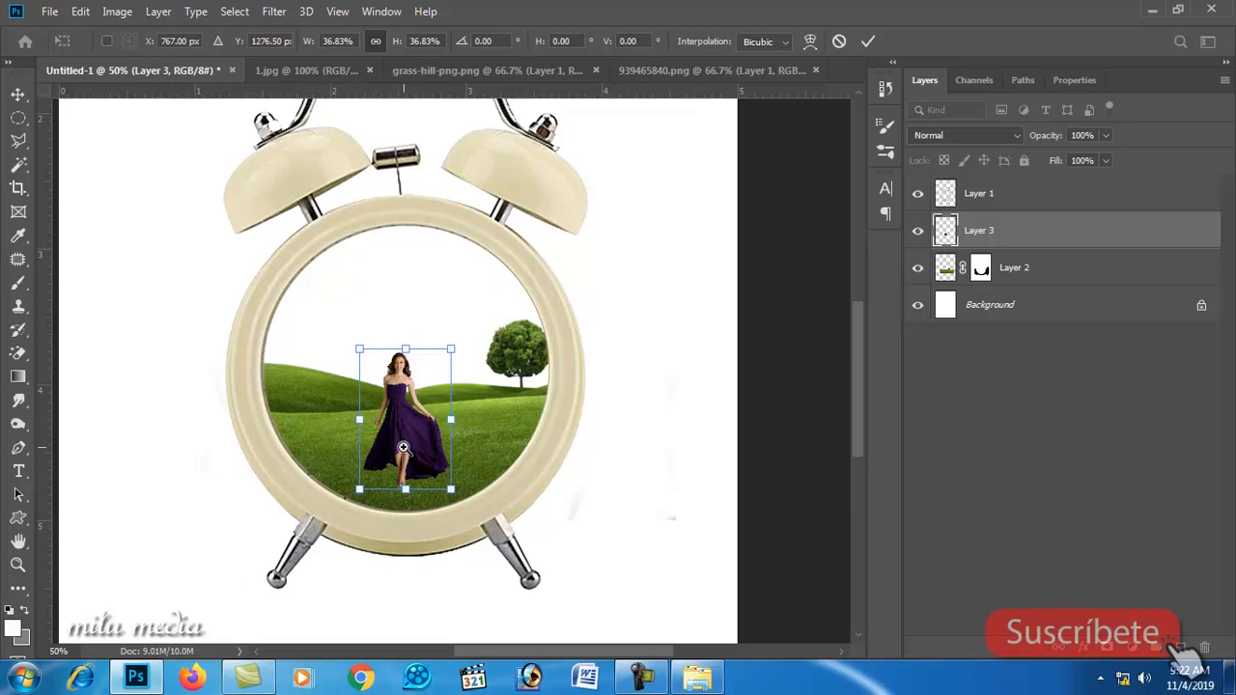
scroll(404, 450, "up", 1)
left_click_drag(413, 424, 392, 431)
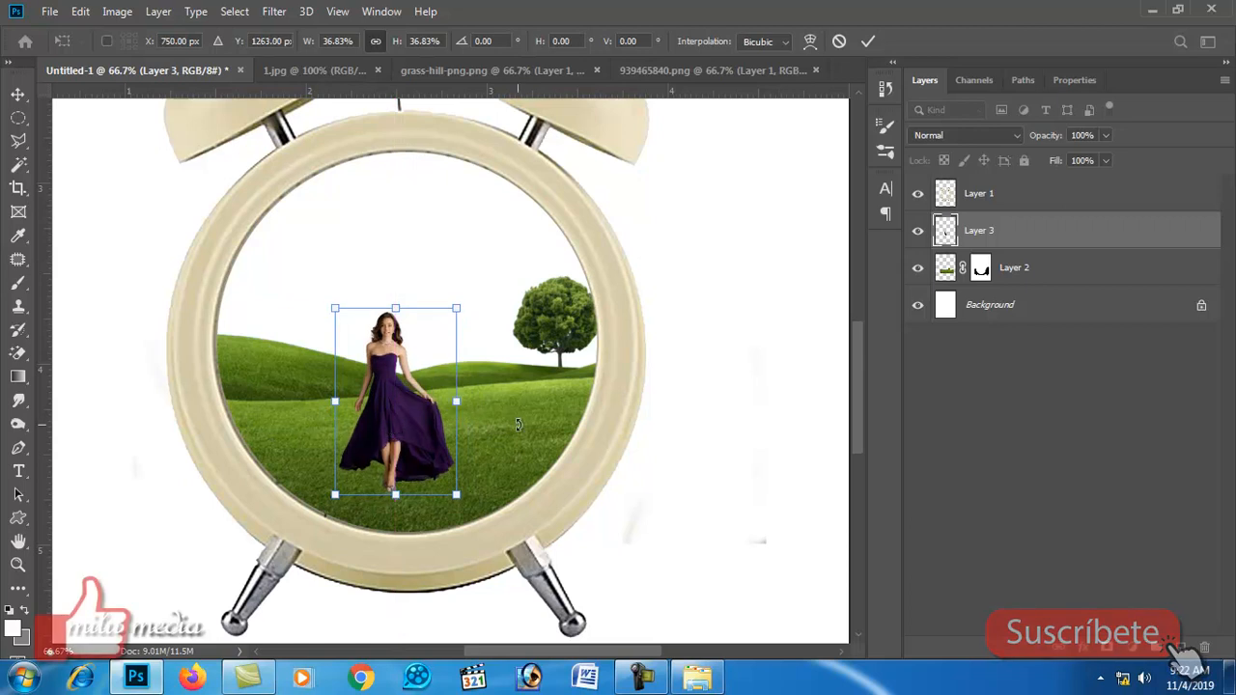
key("Return")
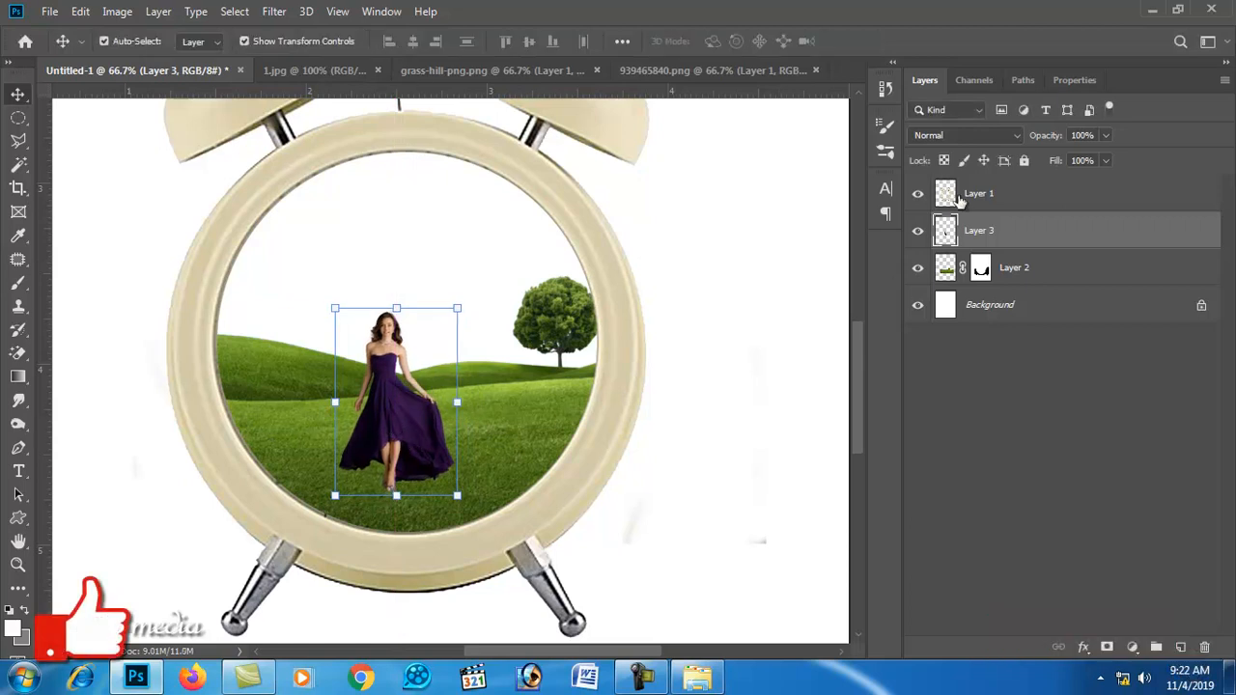
- Browse the city folder for a sky background image and preview palmetto-web-1
left_click(1154, 12)
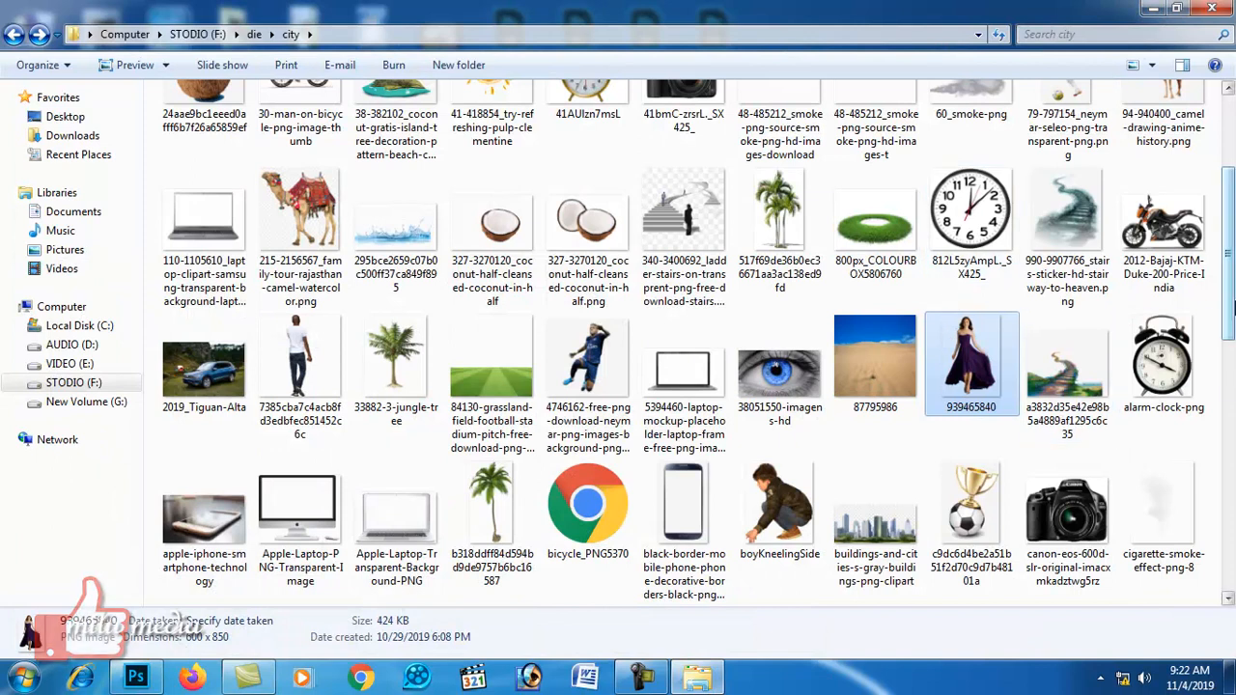
left_click_drag(1232, 307, 1233, 556)
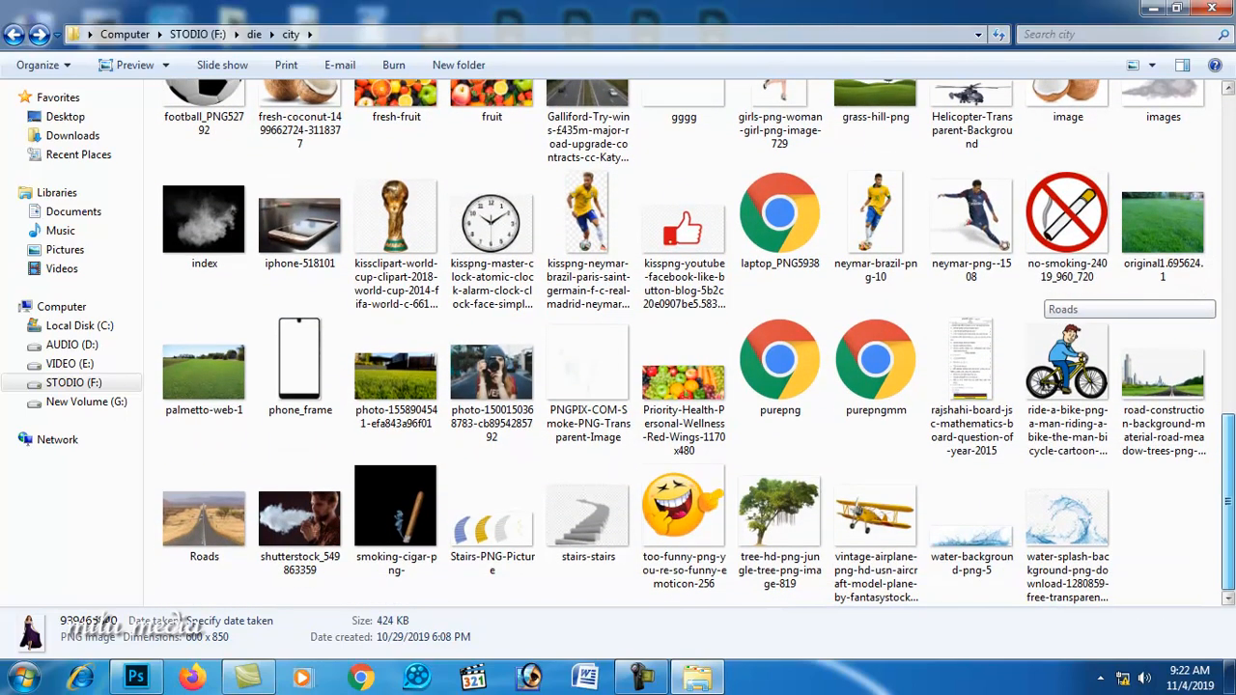
double_click(204, 375)
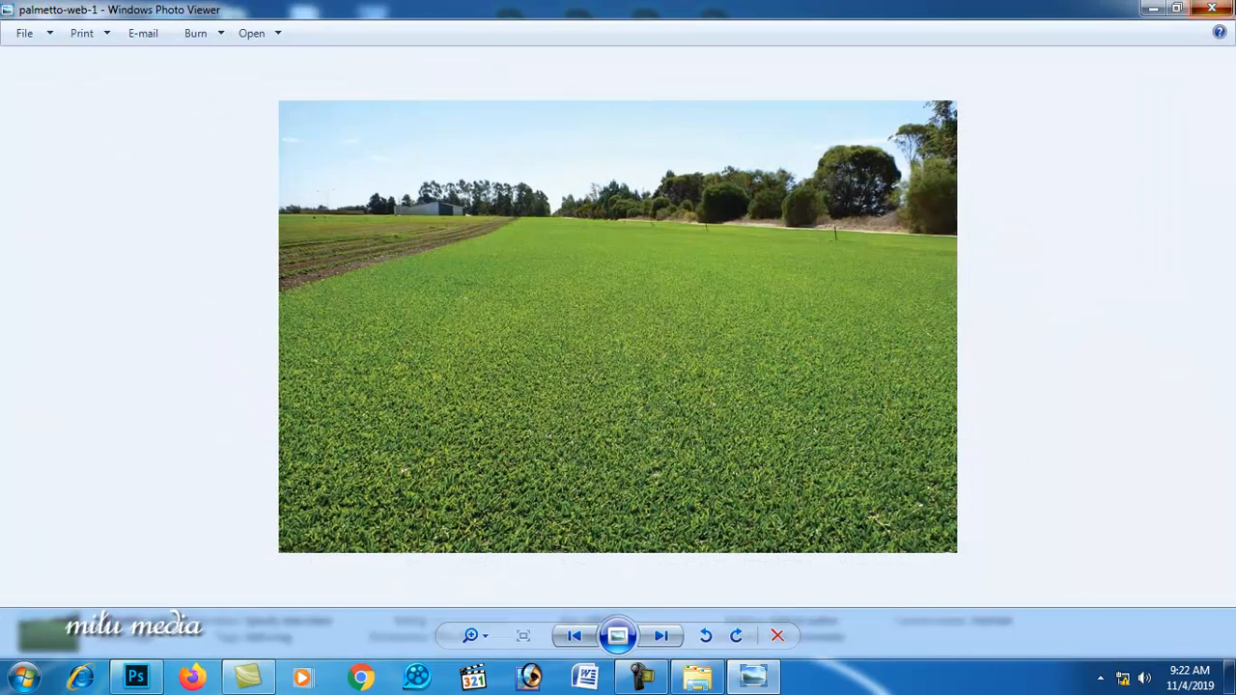
left_click(1213, 8)
scroll(474, 447, "up", 15)
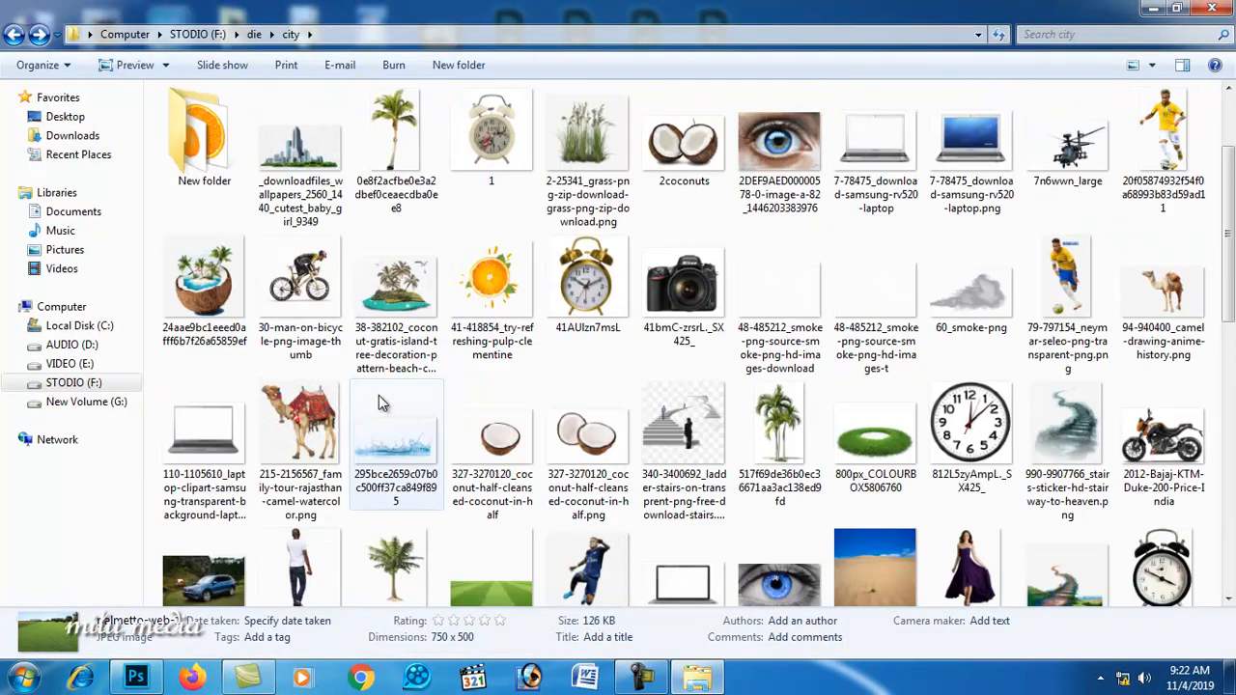
- Find 3321909-nature-photos in the dddddddd folder and open it in Photoshop
left_click(12, 35)
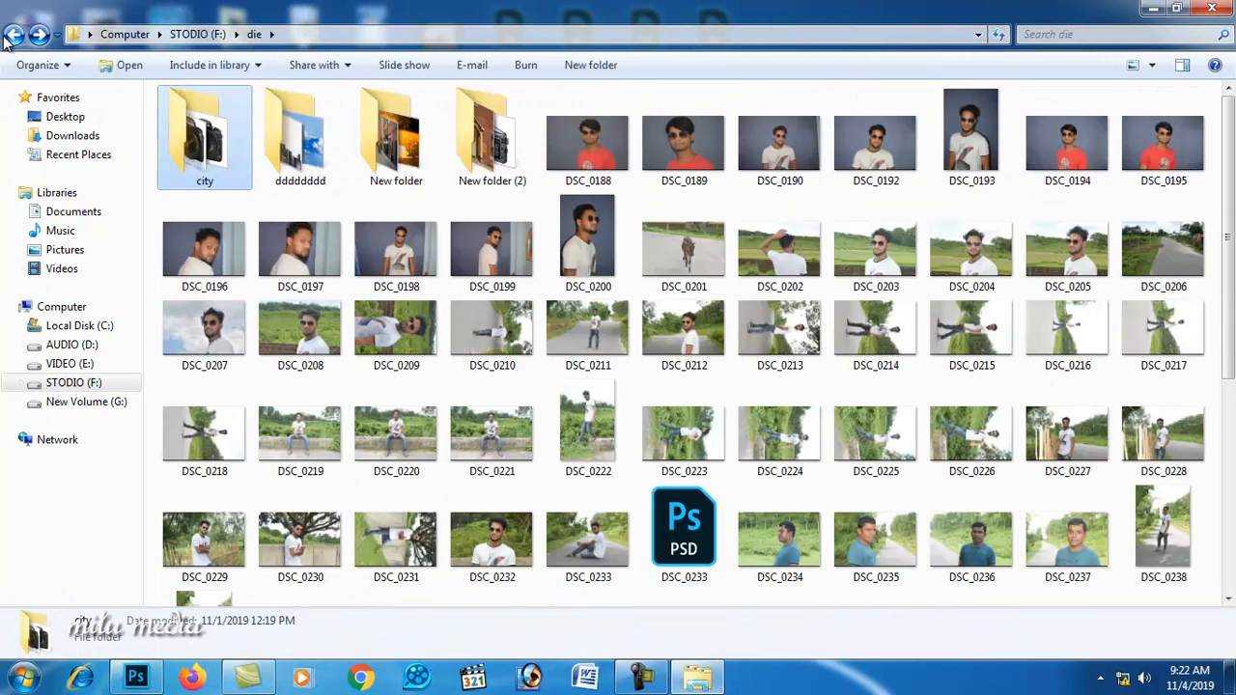
double_click(311, 151)
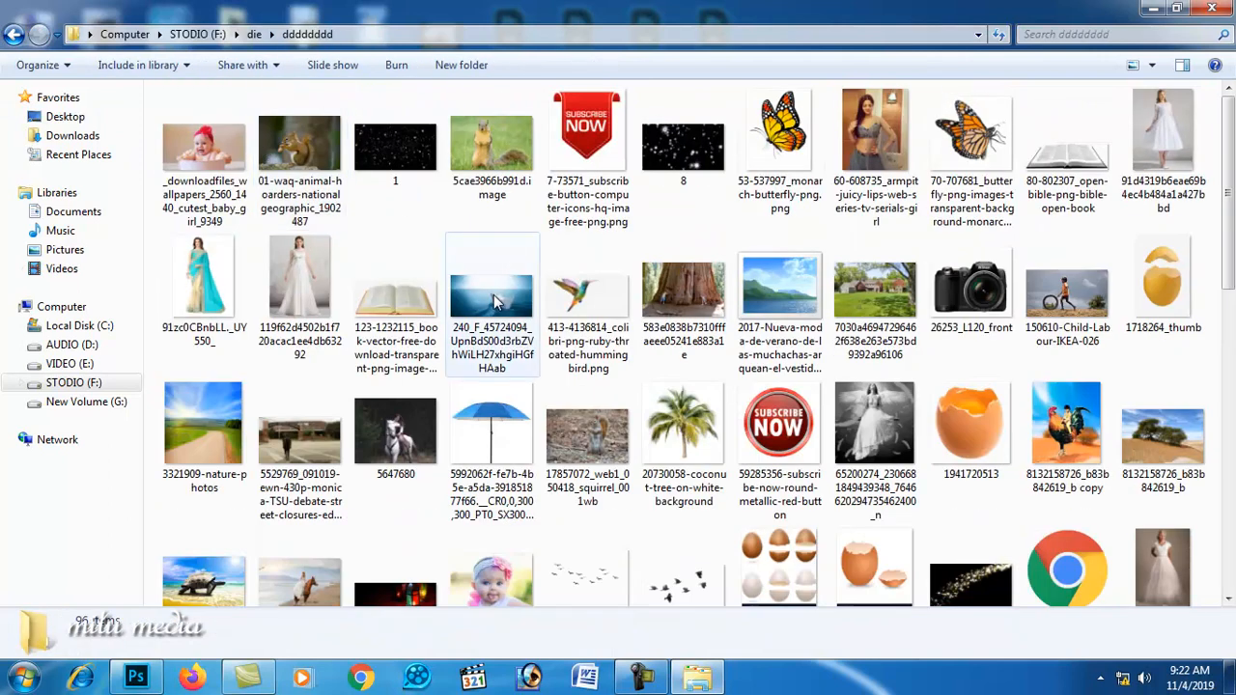
double_click(204, 444)
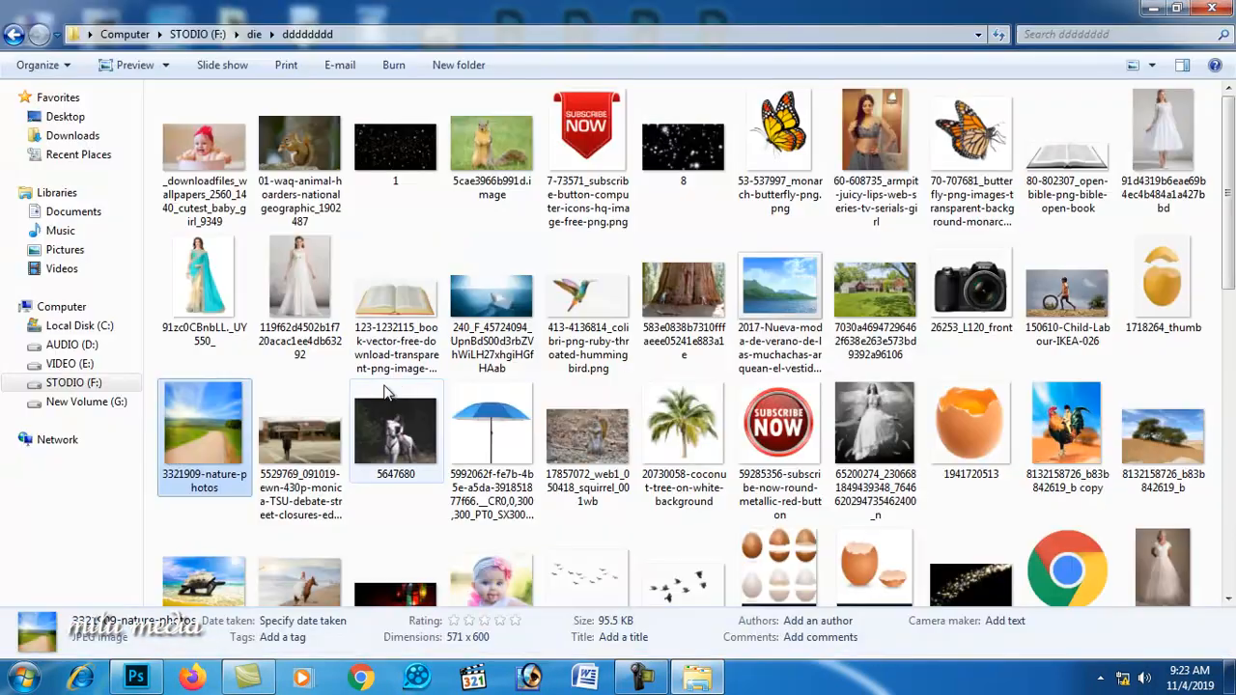
left_click_drag(210, 454, 662, 47)
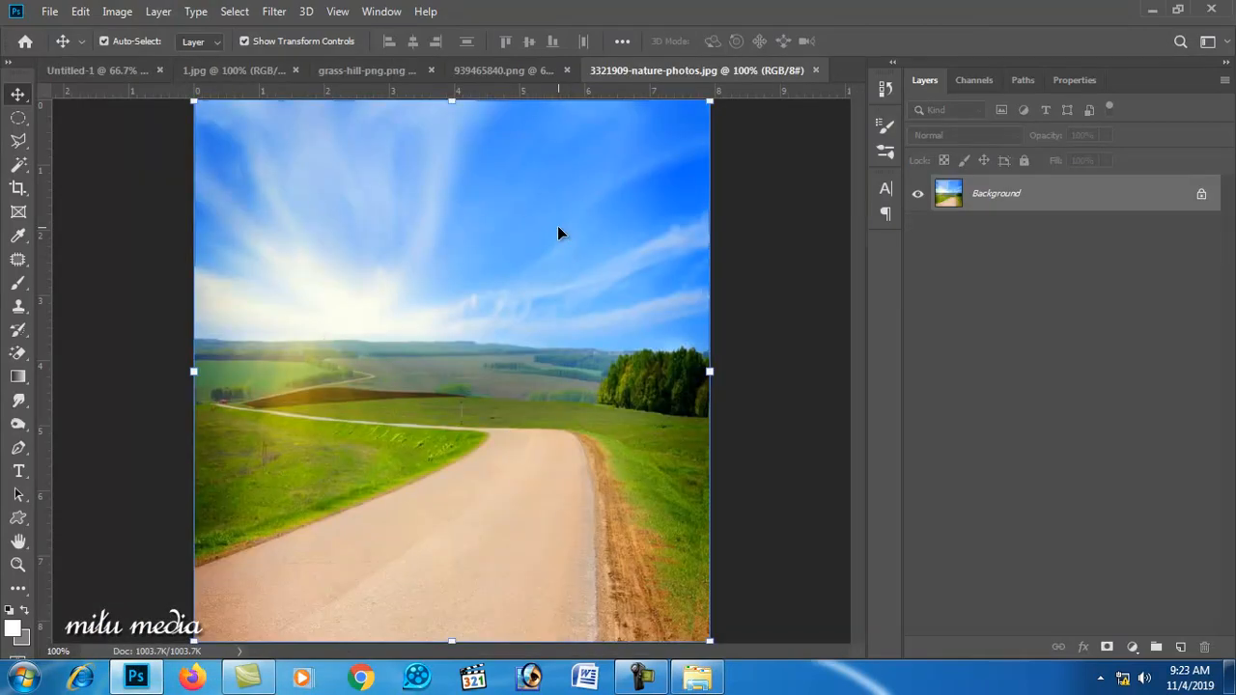
- Copy the nature photo and paste it into the Untitled-1 document above the woman's layer
key("ctrl+c")
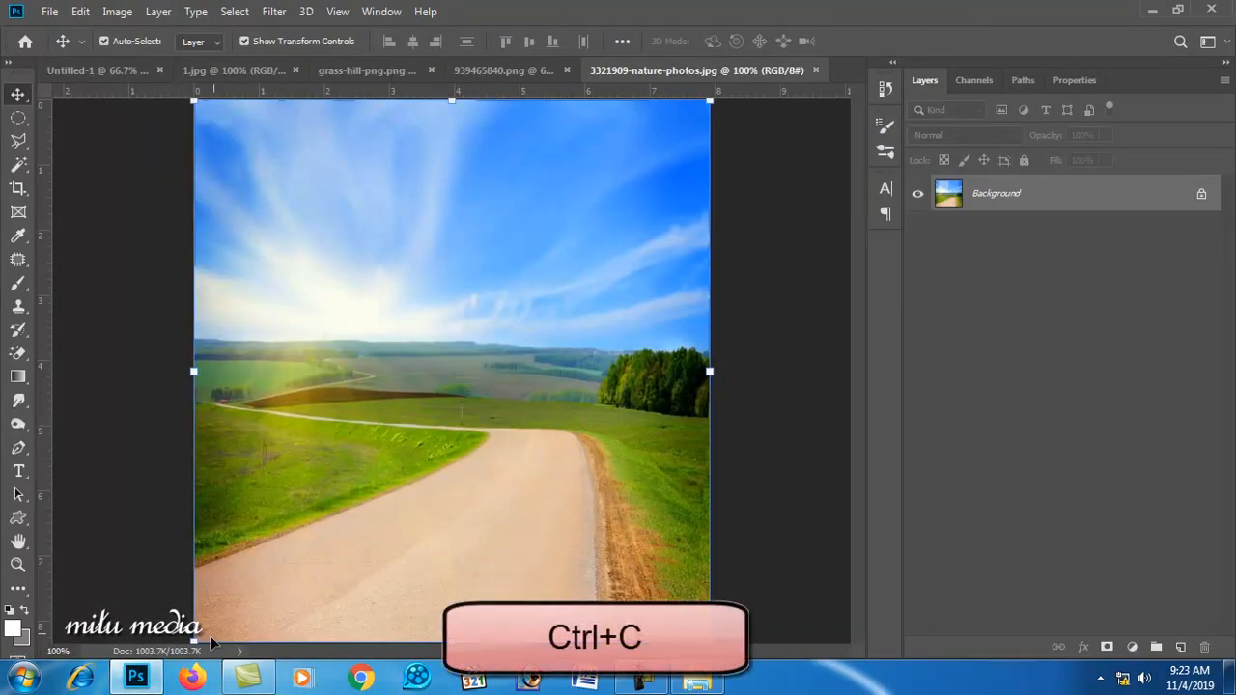
key("ctrl+v")
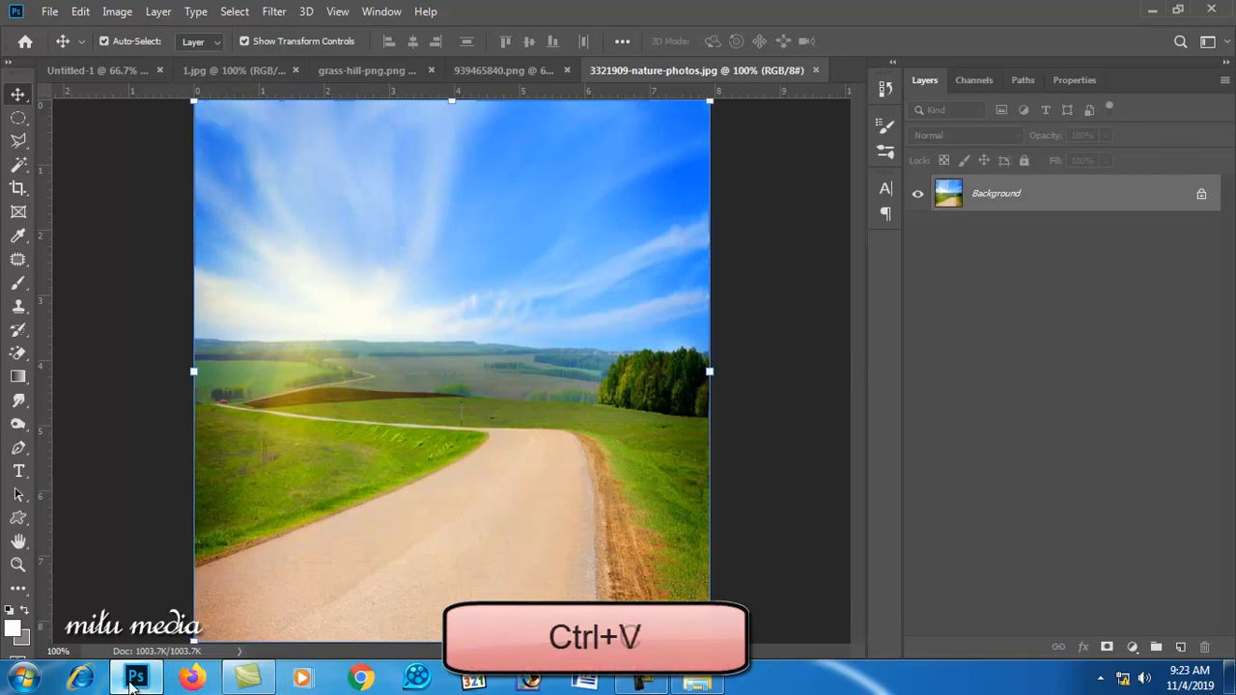
left_click(134, 680)
left_click(135, 680)
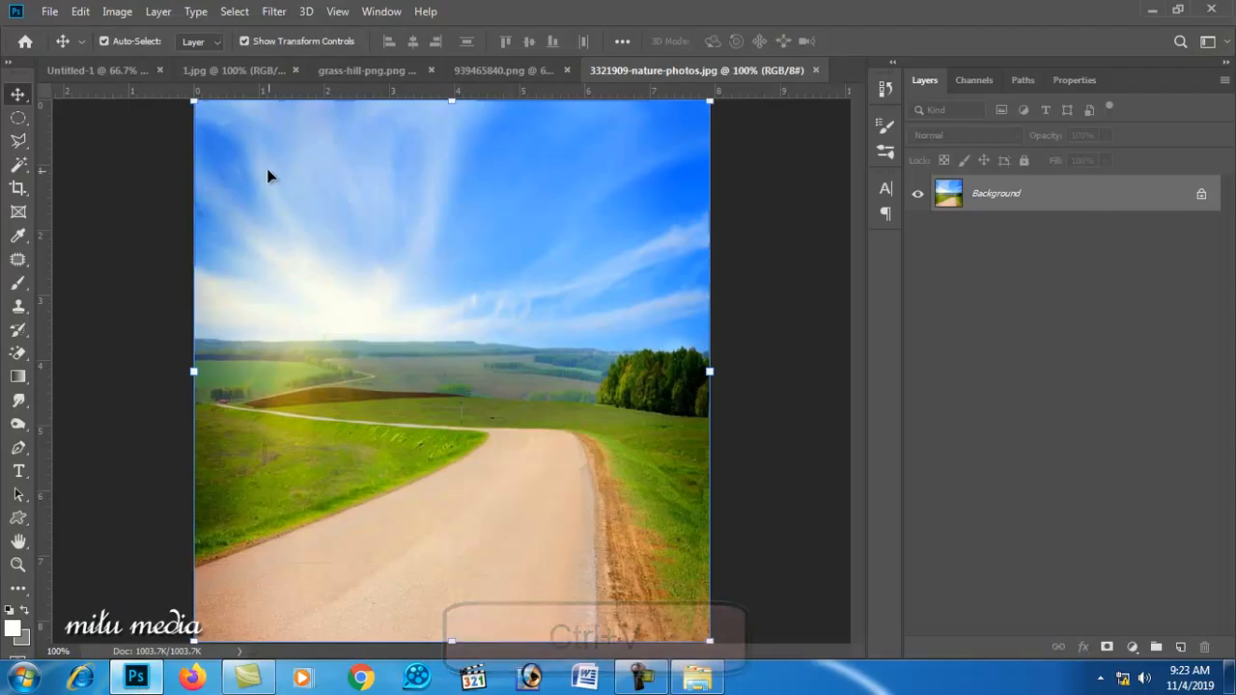
left_click(137, 73)
key("ctrl+v")
- Scale the nature photo to 115.25% and position it so that it fills the clock opening
left_click_drag(503, 296, 425, 330)
left_click_drag(555, 152, 606, 97)
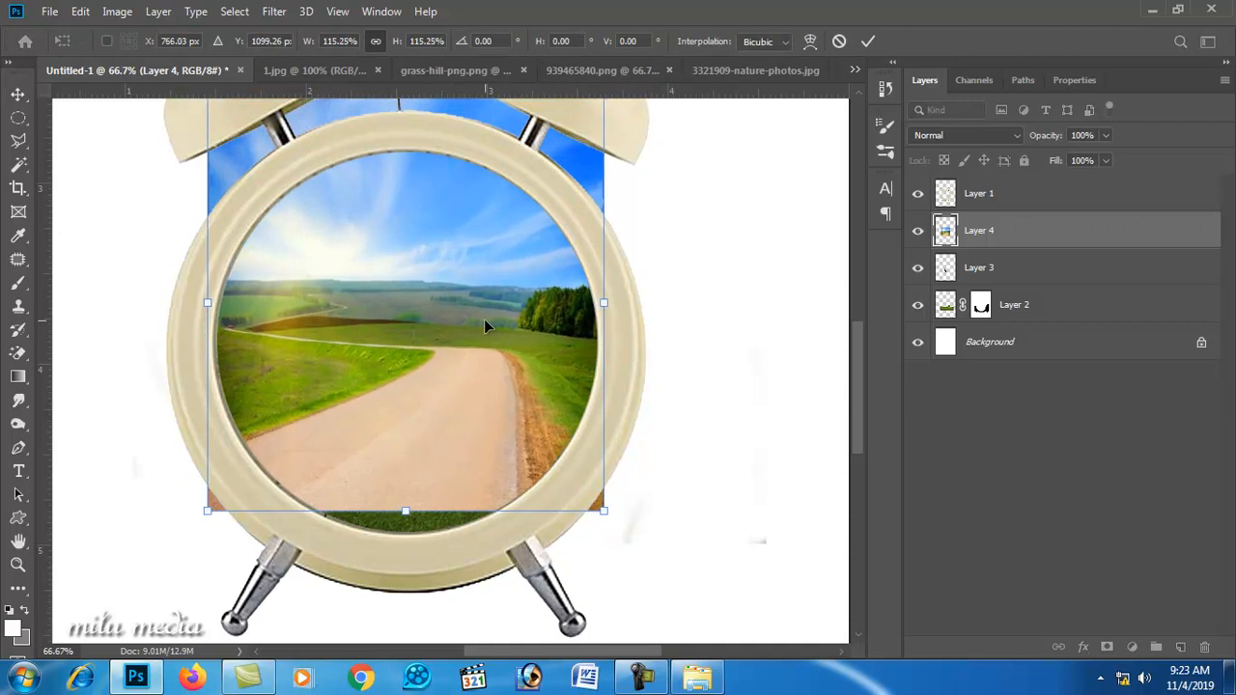
key("Return")
left_click_drag(486, 350, 492, 378)
- Send Layer 4 down the layer stack, beneath Layer 3 and Layer 2, directly above the Background
key("ctrl+bracketright")
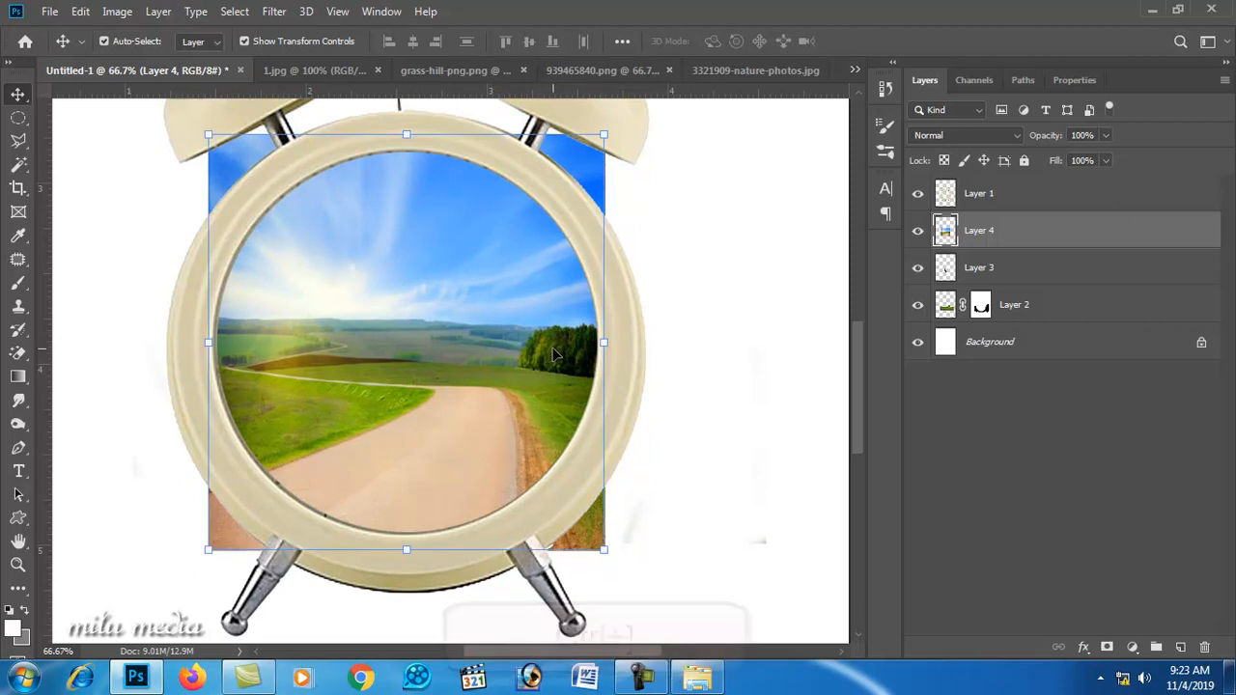
key("ctrl+bracketleft")
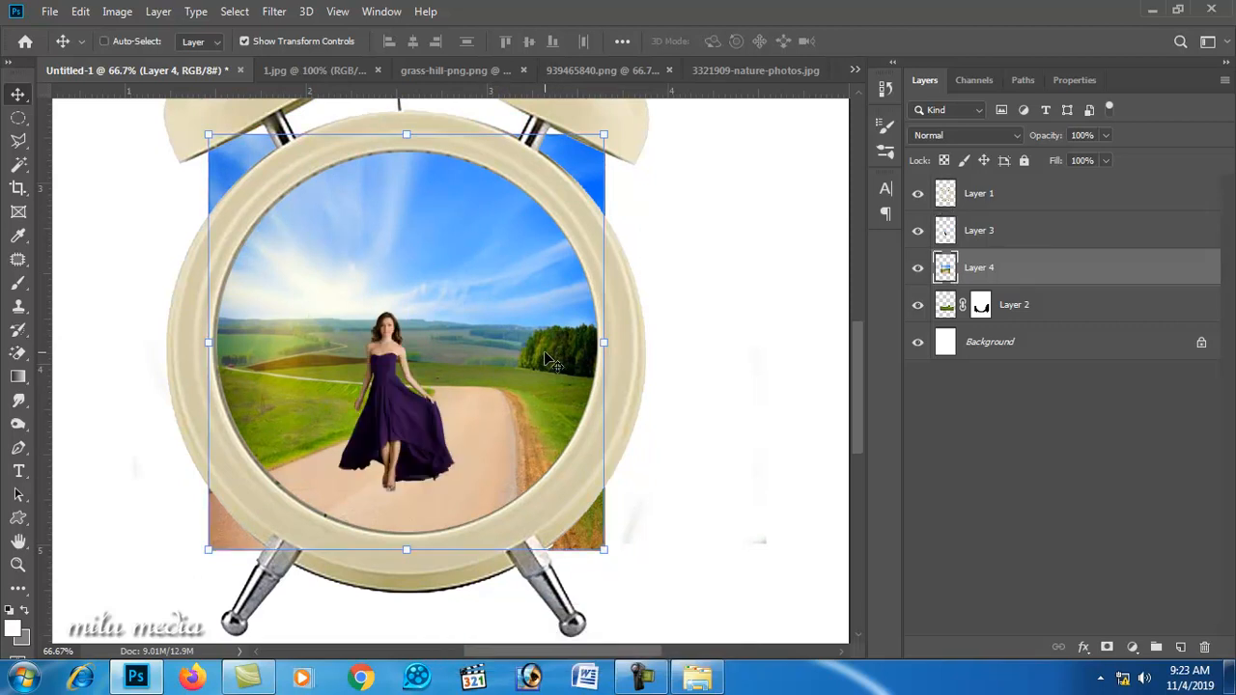
key("ctrl+bracketleft")
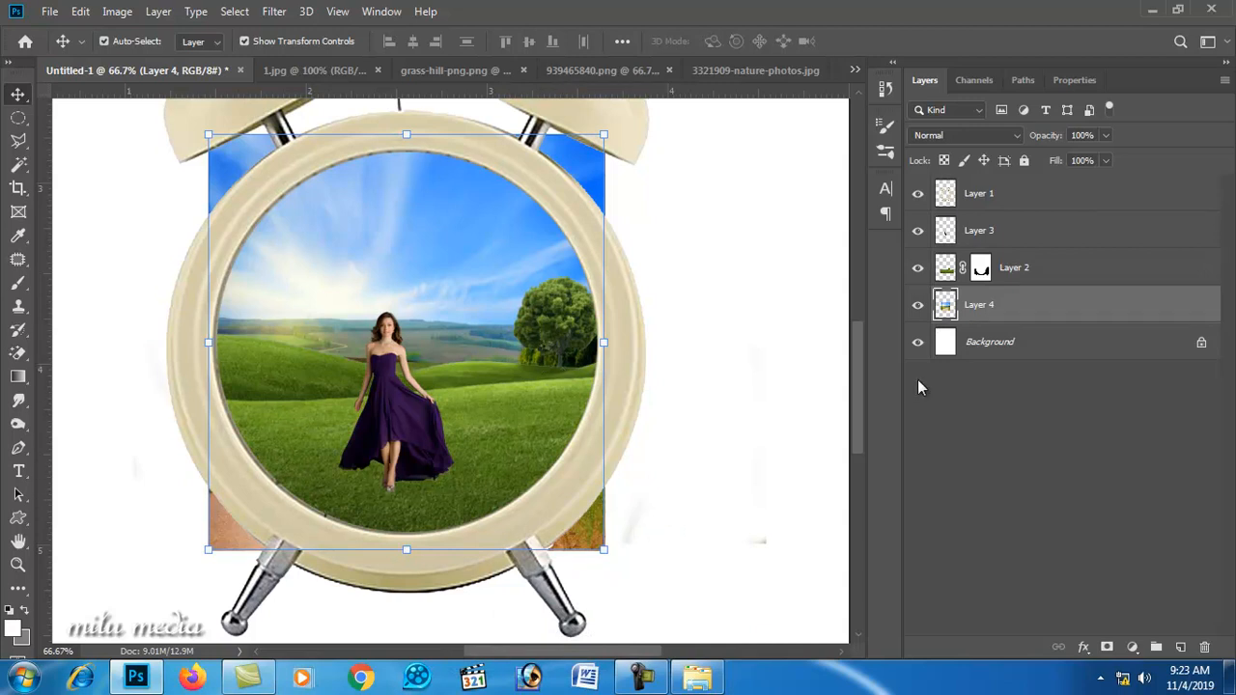
- Add a layer mask to Layer 4 and paint out the photo's corners outside the clock rim with a soft 64 px black brush
left_click_drag(412, 392, 445, 395)
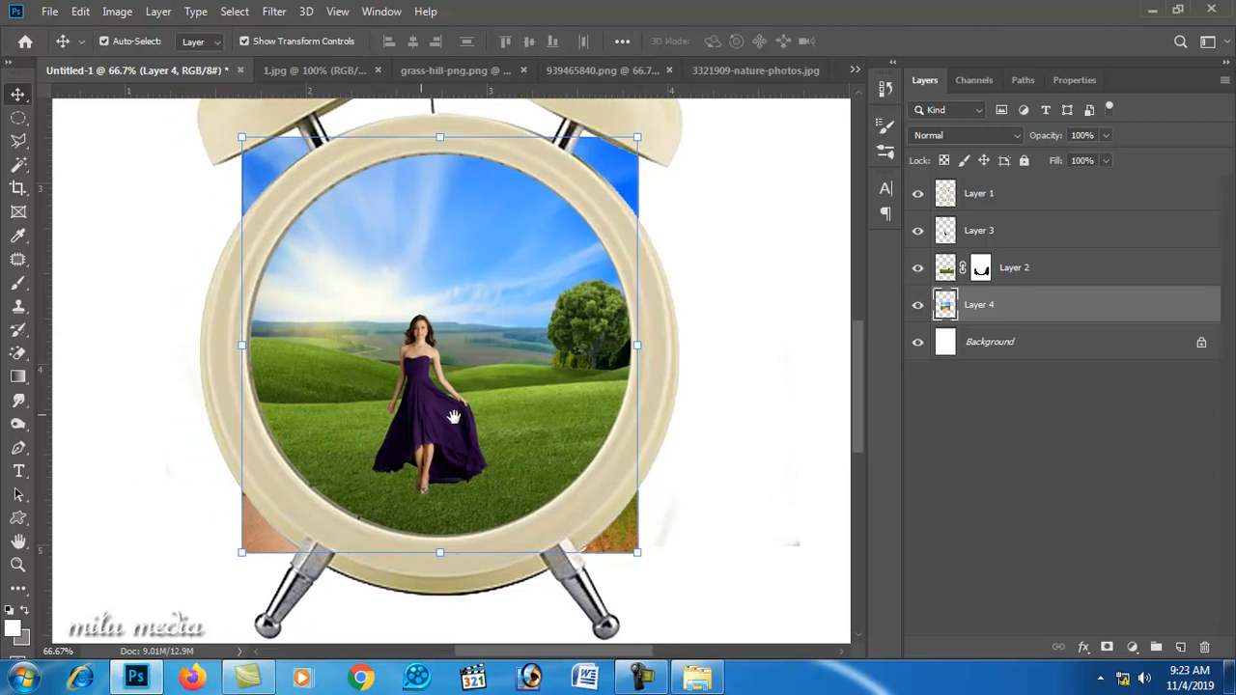
scroll(477, 410, "up", 1)
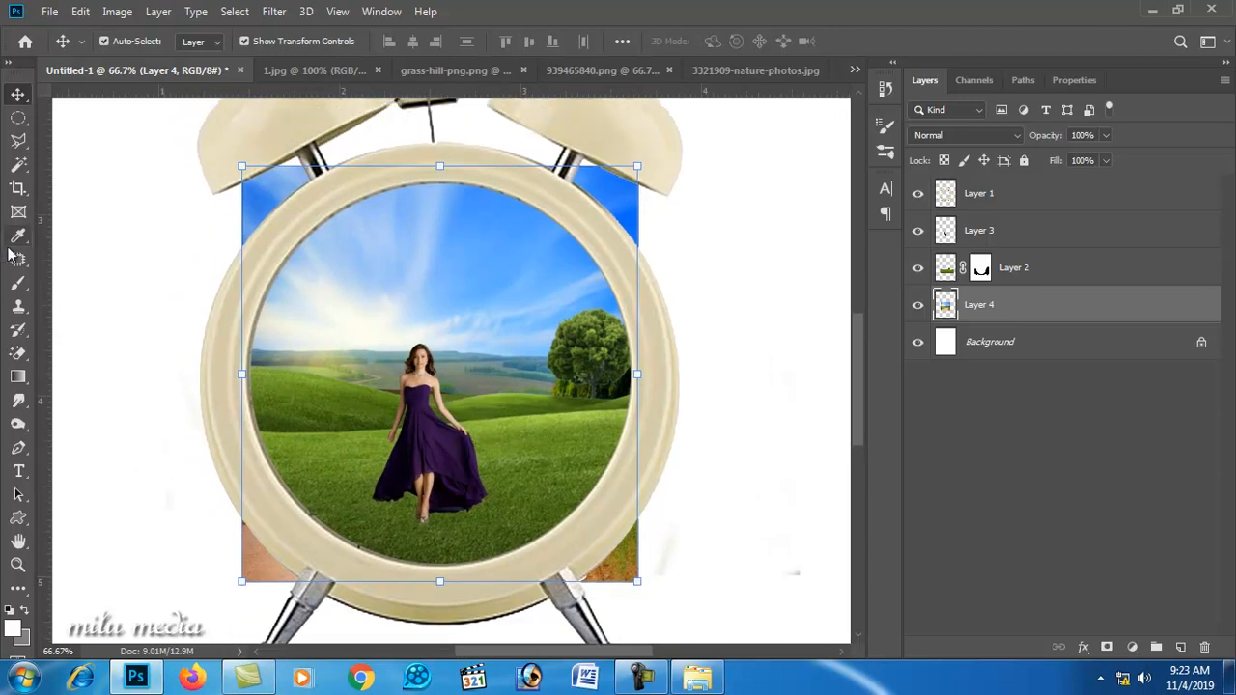
left_click(17, 282)
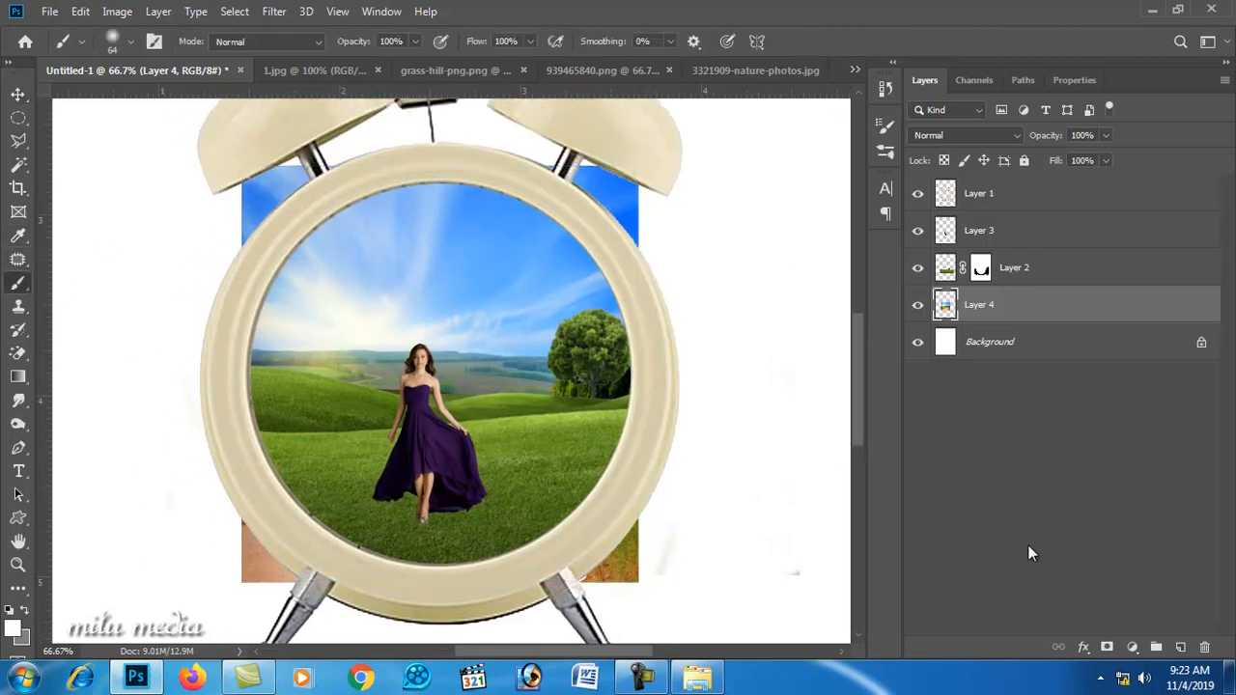
left_click(1107, 648)
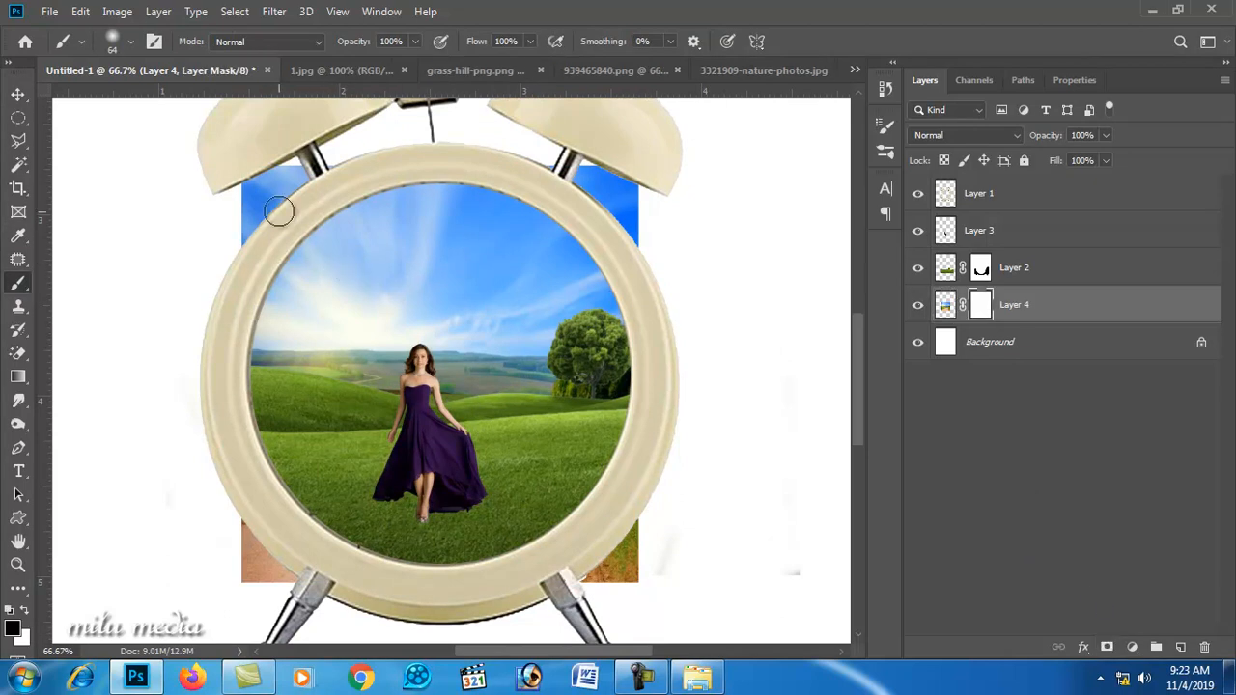
mouse_move(256, 222)
left_mouse_down()
mouse_move(323, 140)
mouse_move(235, 171)
mouse_move(307, 182)
left_mouse_up()
mouse_move(489, 152)
left_mouse_down()
mouse_move(619, 214)
mouse_move(591, 156)
mouse_move(625, 250)
mouse_move(645, 270)
mouse_move(610, 131)
mouse_move(616, 165)
left_mouse_up()
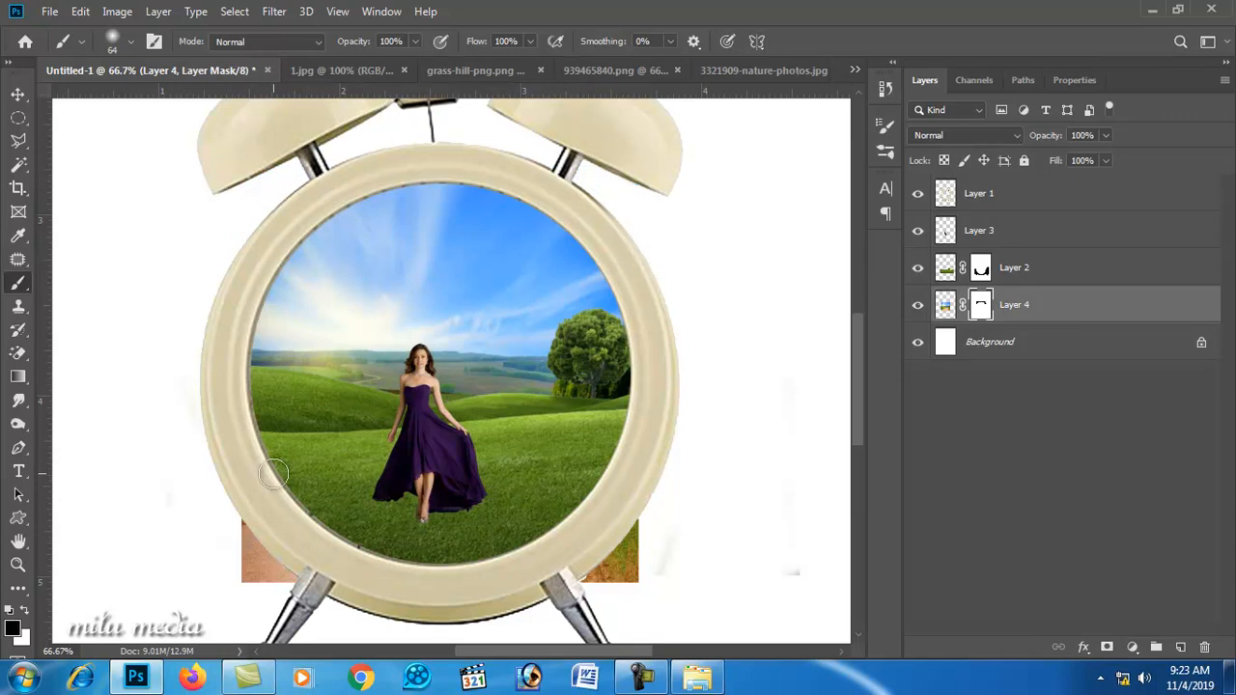
mouse_move(259, 547)
left_mouse_down()
mouse_move(301, 590)
mouse_move(239, 560)
mouse_move(276, 607)
left_mouse_up()
mouse_move(598, 565)
left_mouse_down()
mouse_move(596, 590)
mouse_move(618, 593)
left_mouse_up()
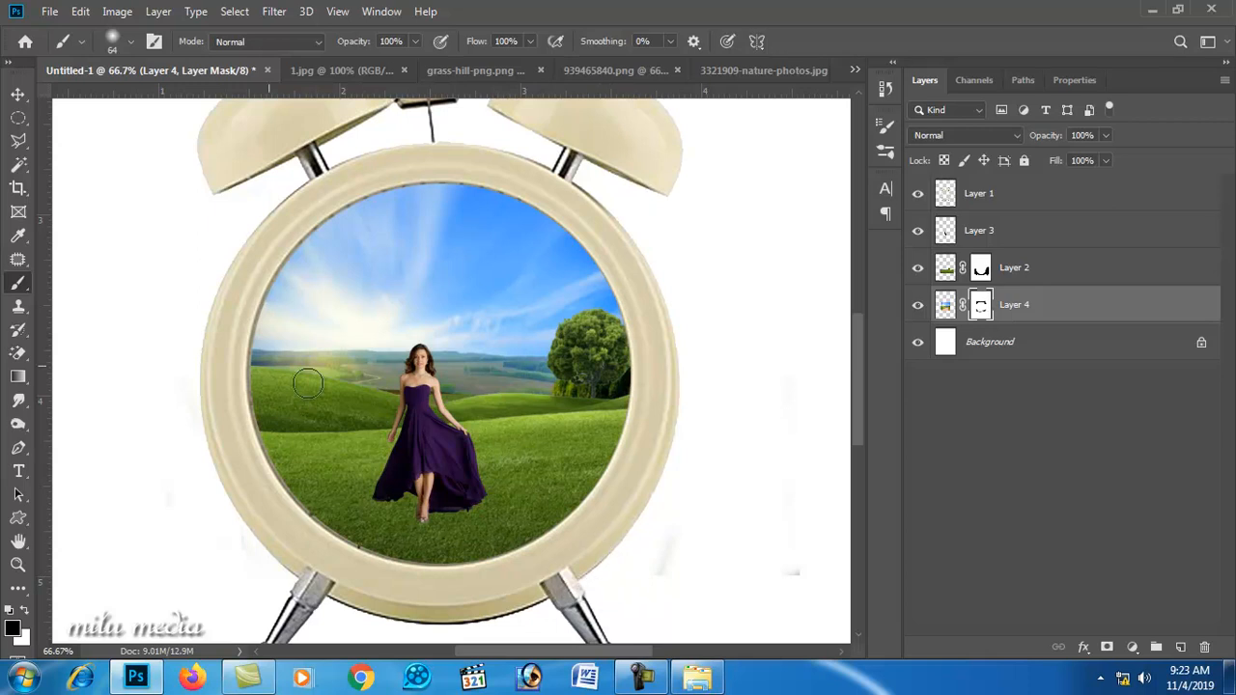
- Select the Background layer and apply repeated radial gradients at 50% opacity outward from the clock for a gray vignette
left_click(17, 94)
left_click(411, 253, "ctrl+alt")
left_click(679, 315)
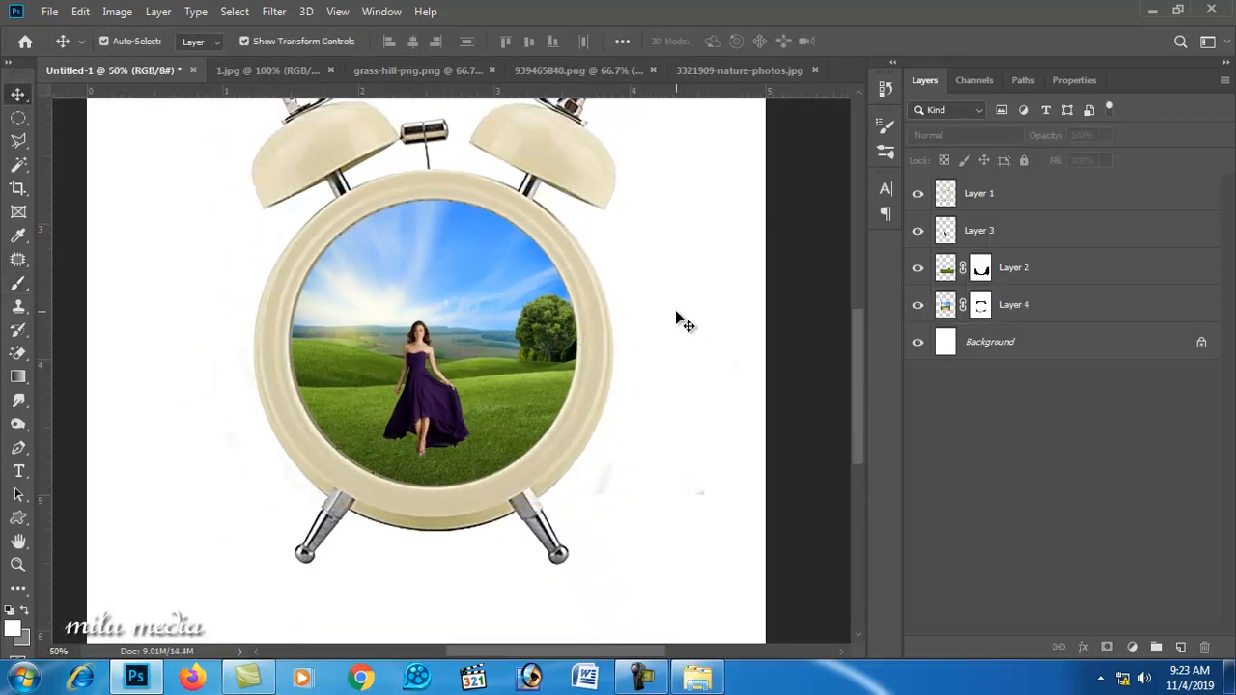
left_click(609, 332, "ctrl+alt")
right_click(634, 348)
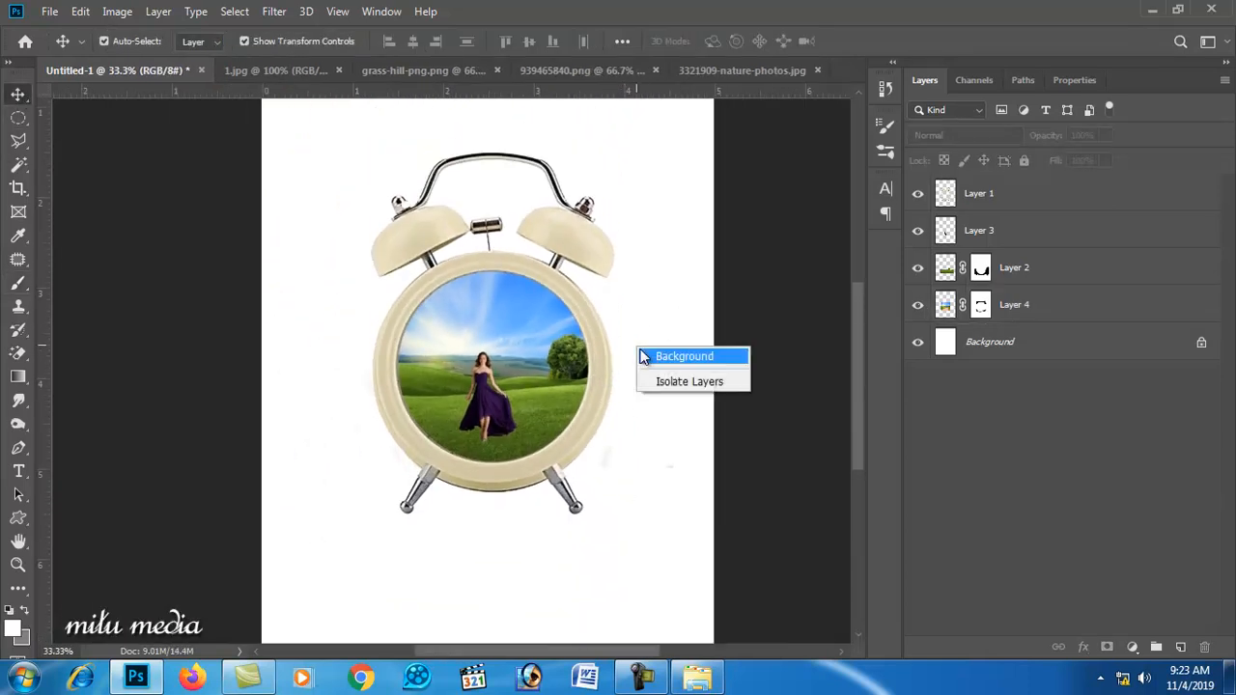
left_click(666, 353)
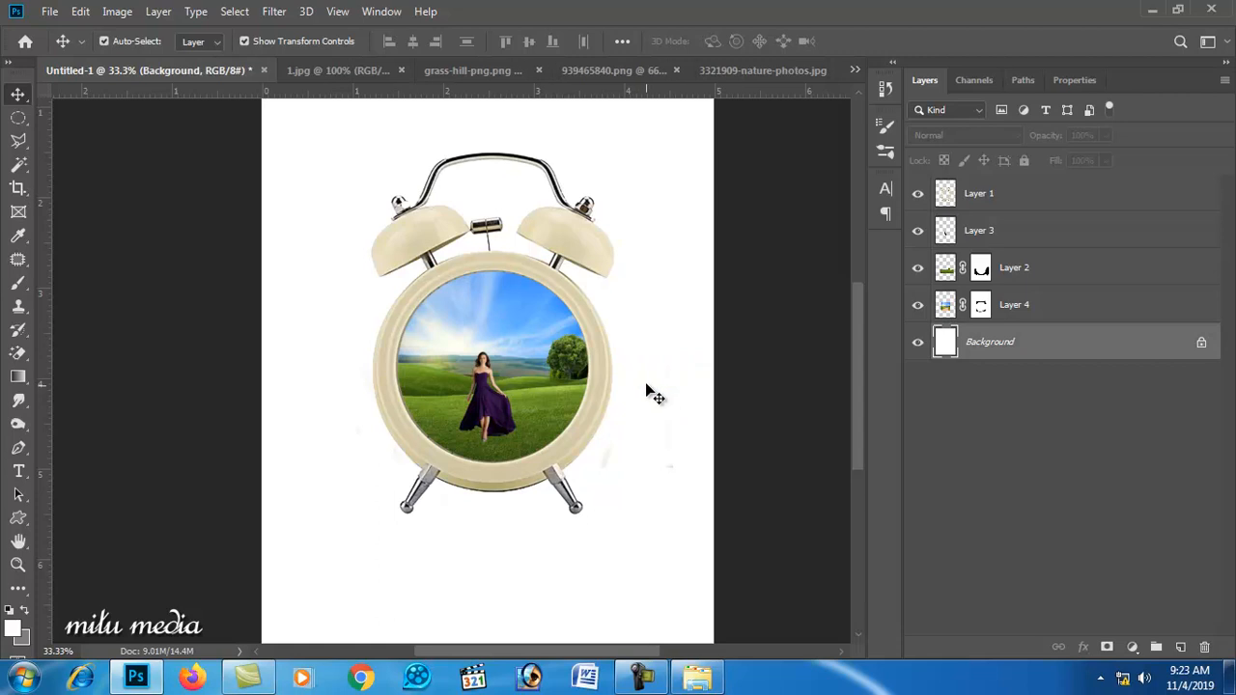
left_click(17, 376)
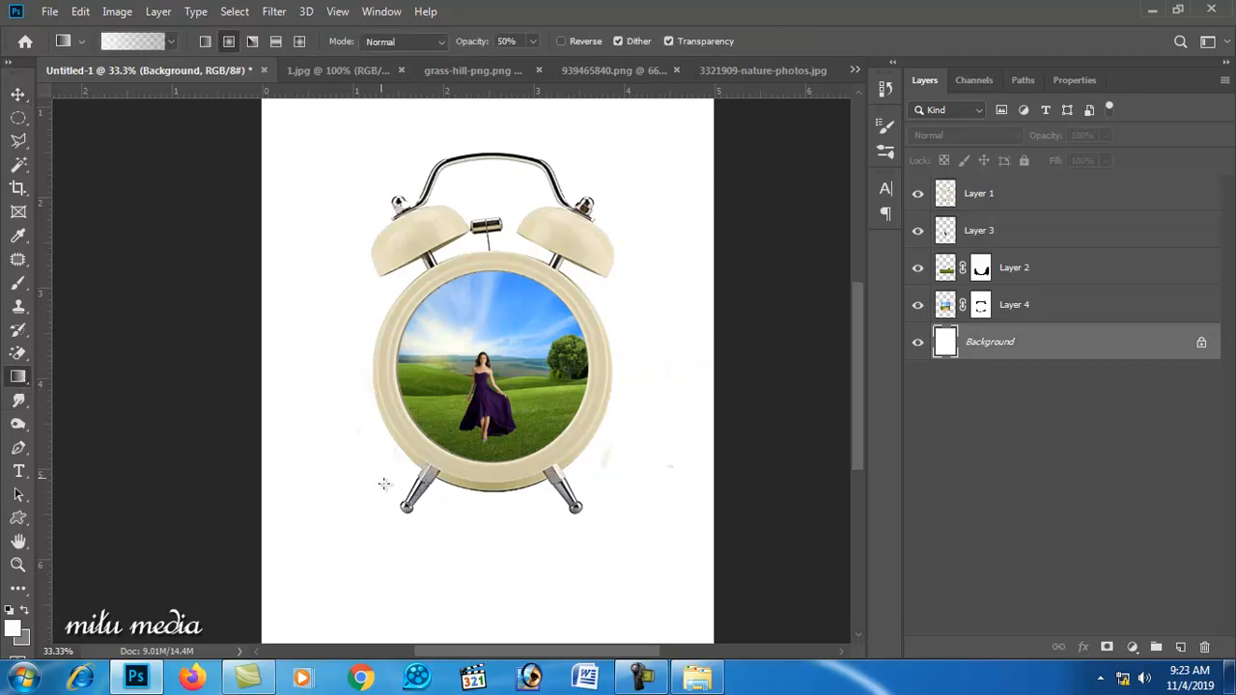
left_click_drag(490, 409, 477, 612)
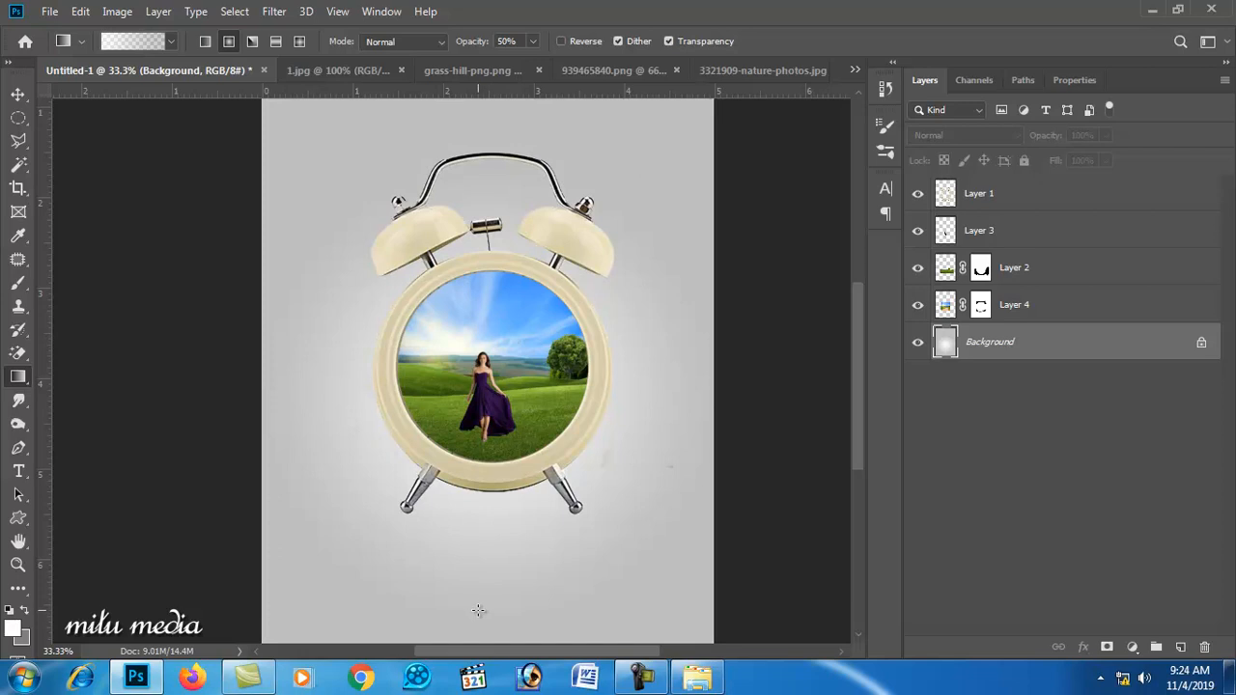
left_click_drag(561, 517, 710, 626)
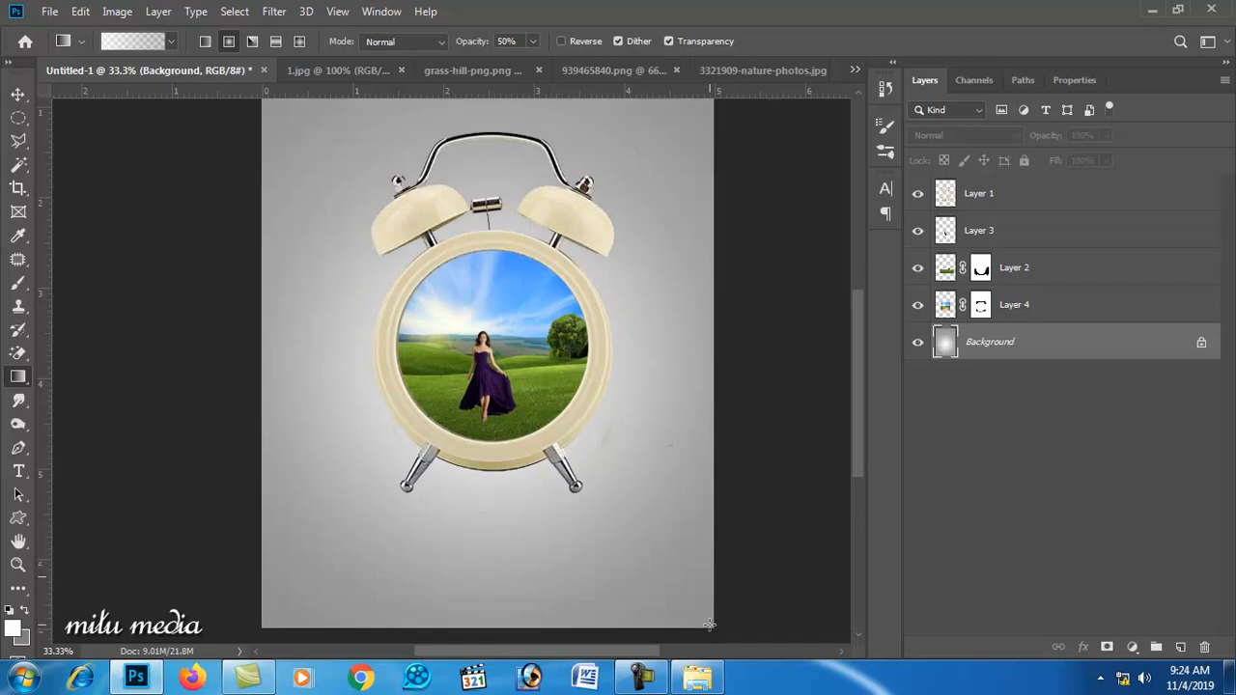
left_click_drag(495, 353, 814, 543)
- Review the whole composition and the clock scene against the gradient background
scroll(776, 570, "up", 5)
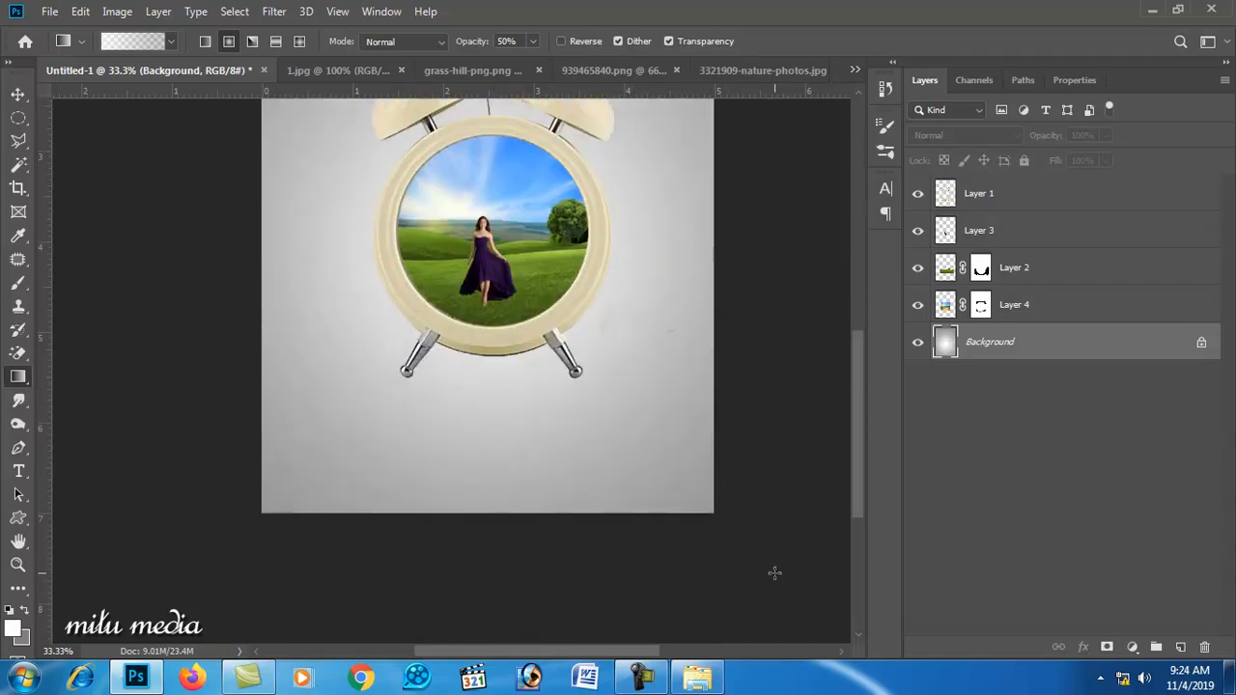
scroll(633, 362, "up", 2)
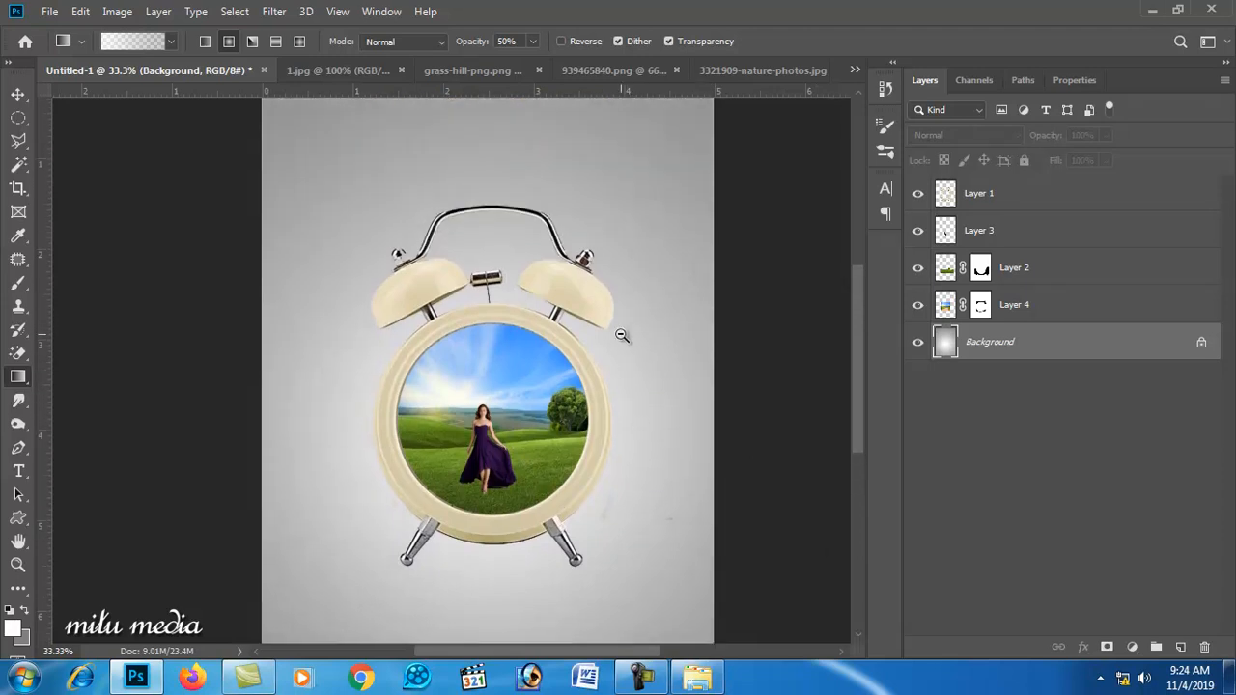
left_click(622, 335, "alt")
left_click(376, 410, "ctrl")
key("ctrl+0")
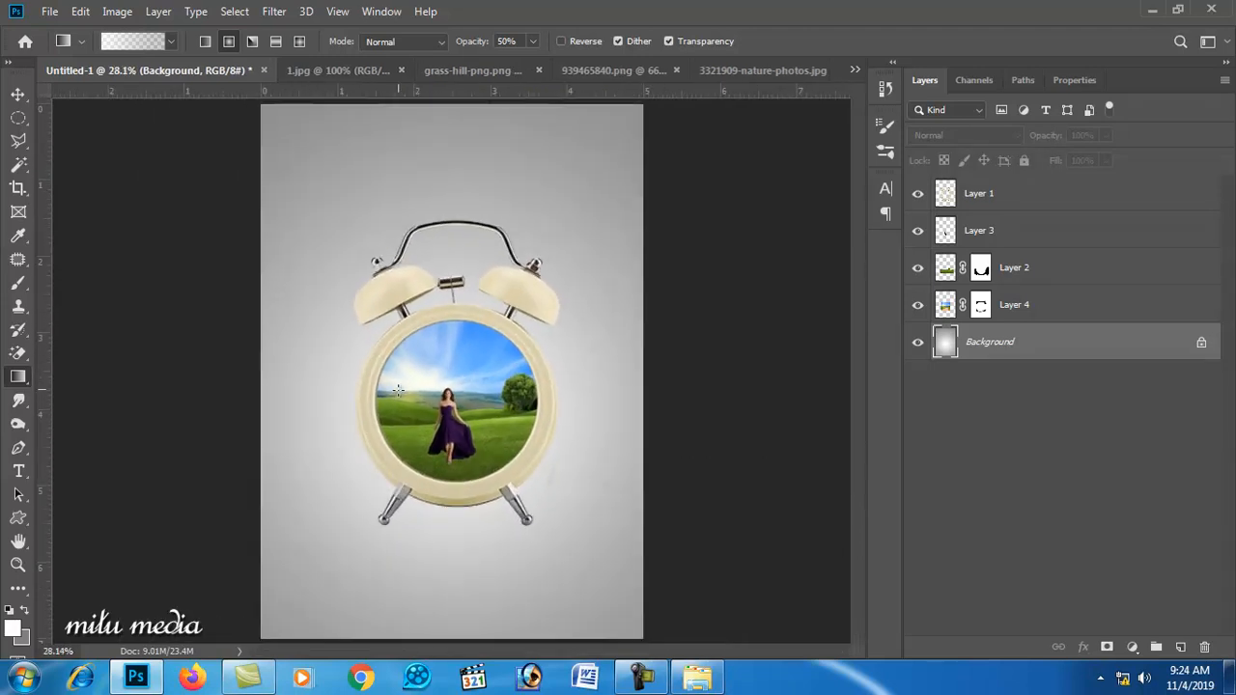
left_click(434, 333, "ctrl")
left_click(434, 332, "ctrl")
left_click_drag(449, 442, 461, 376)
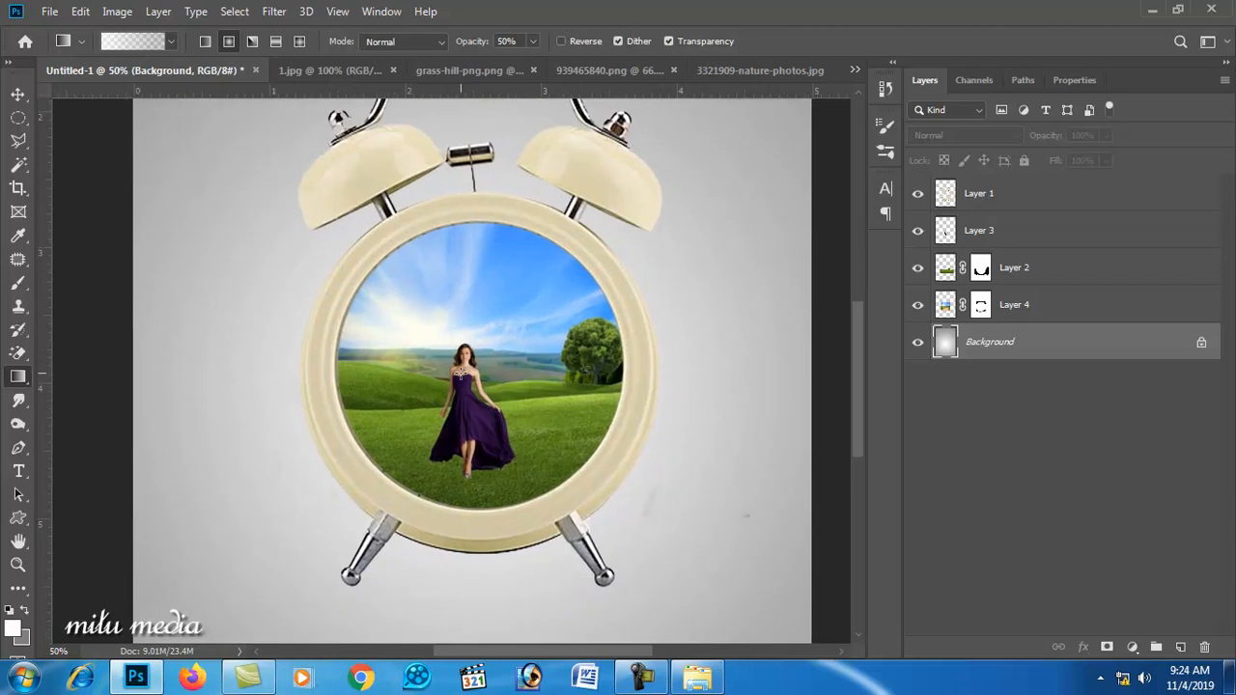
scroll(563, 371, "up", 3)
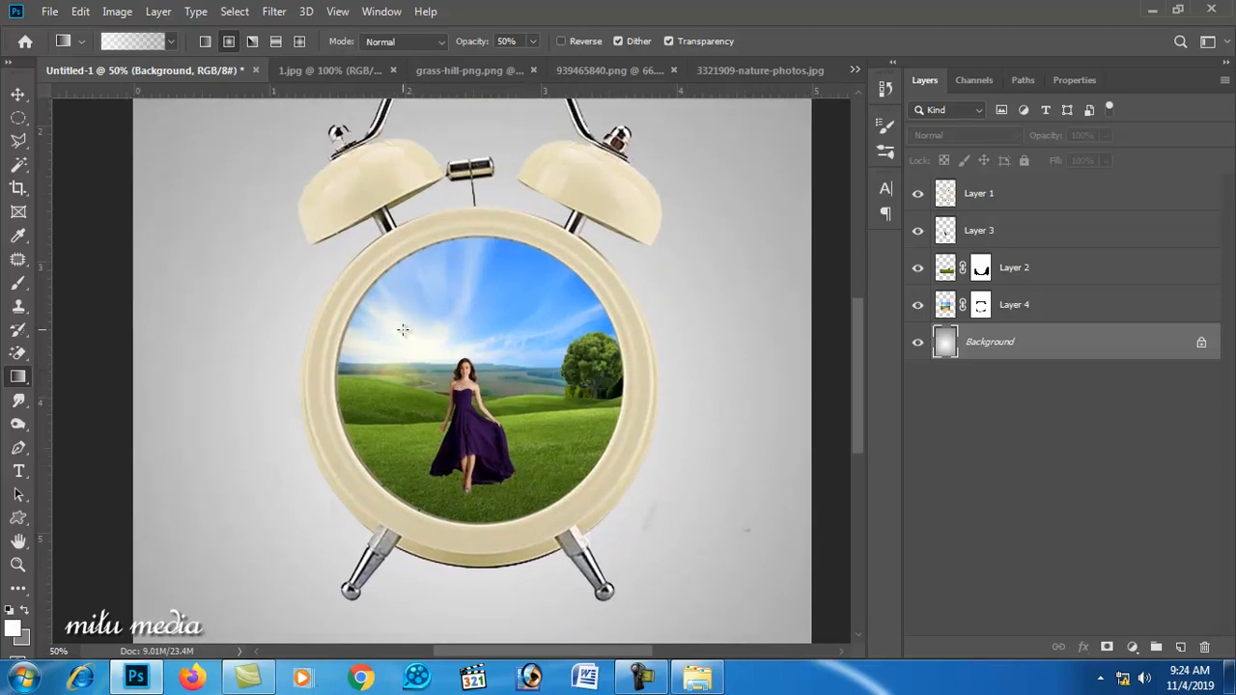
- Duplicate the woman's layer, Layer 3, and select the original layer beneath the copy
left_click(18, 97)
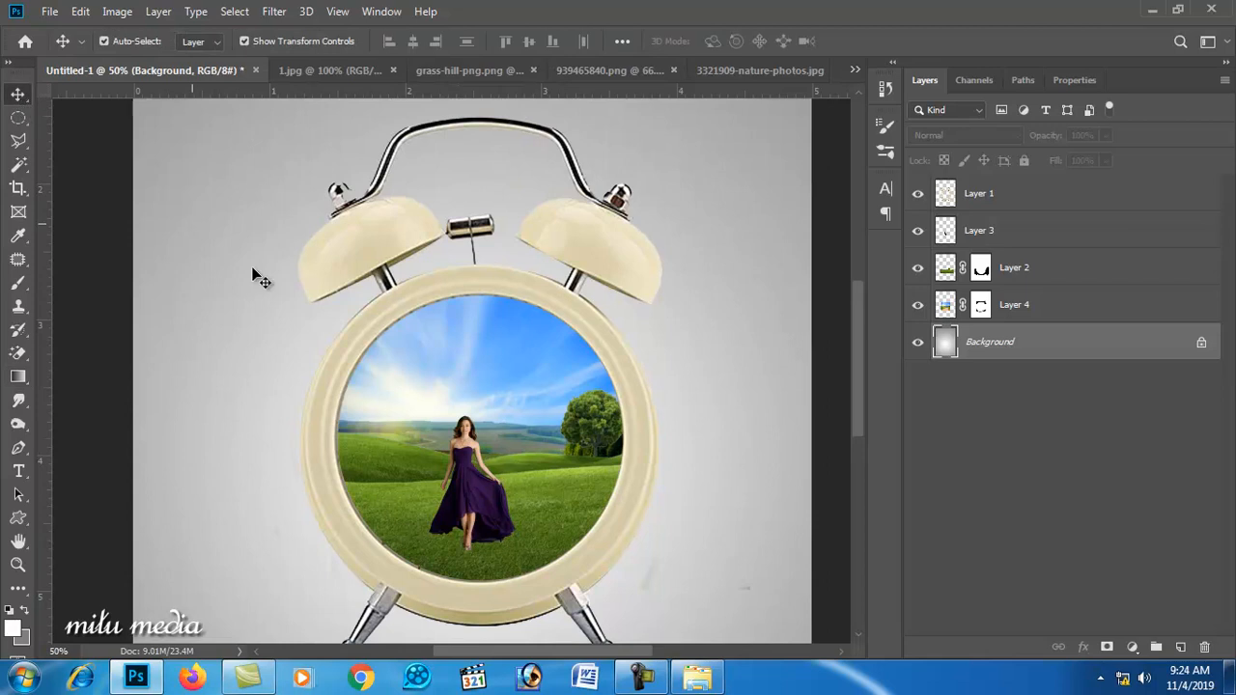
left_click(974, 232)
key("ctrl+j")
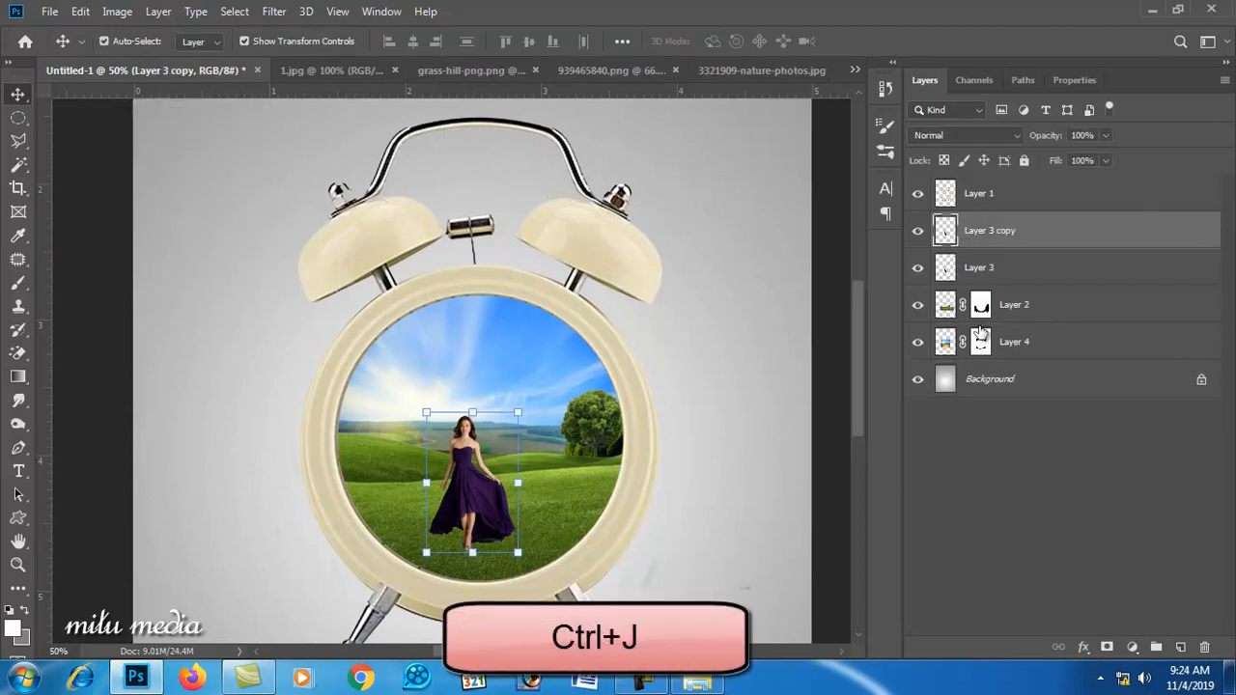
left_click(954, 275)
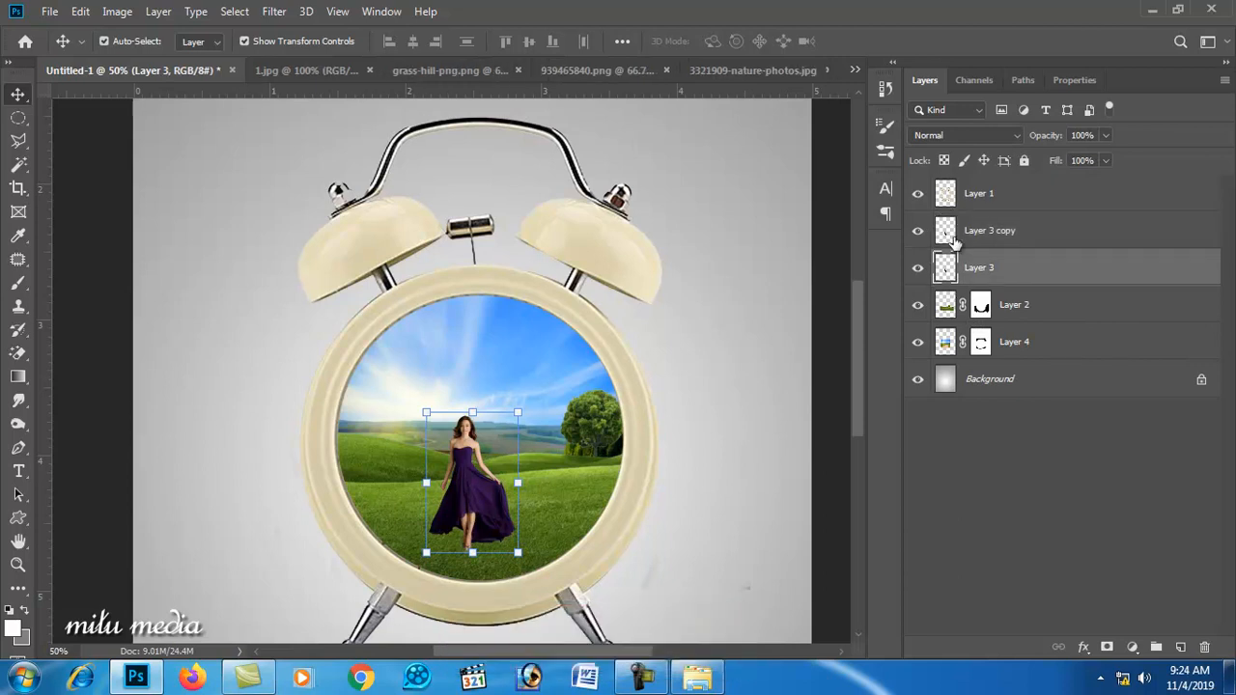
- Turn Layer 3 copy into a black silhouette using Hue/Saturation with Lightness at -100
left_click(950, 232)
key("ctrl+u")
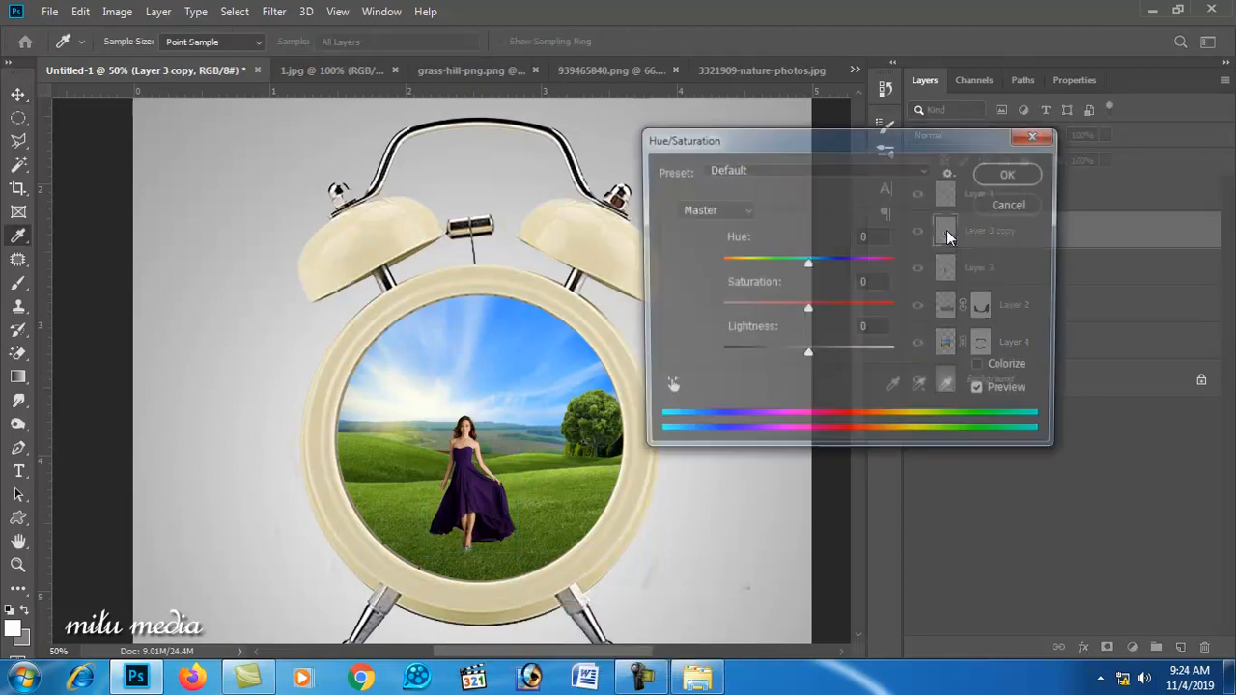
left_click_drag(809, 357, 688, 375)
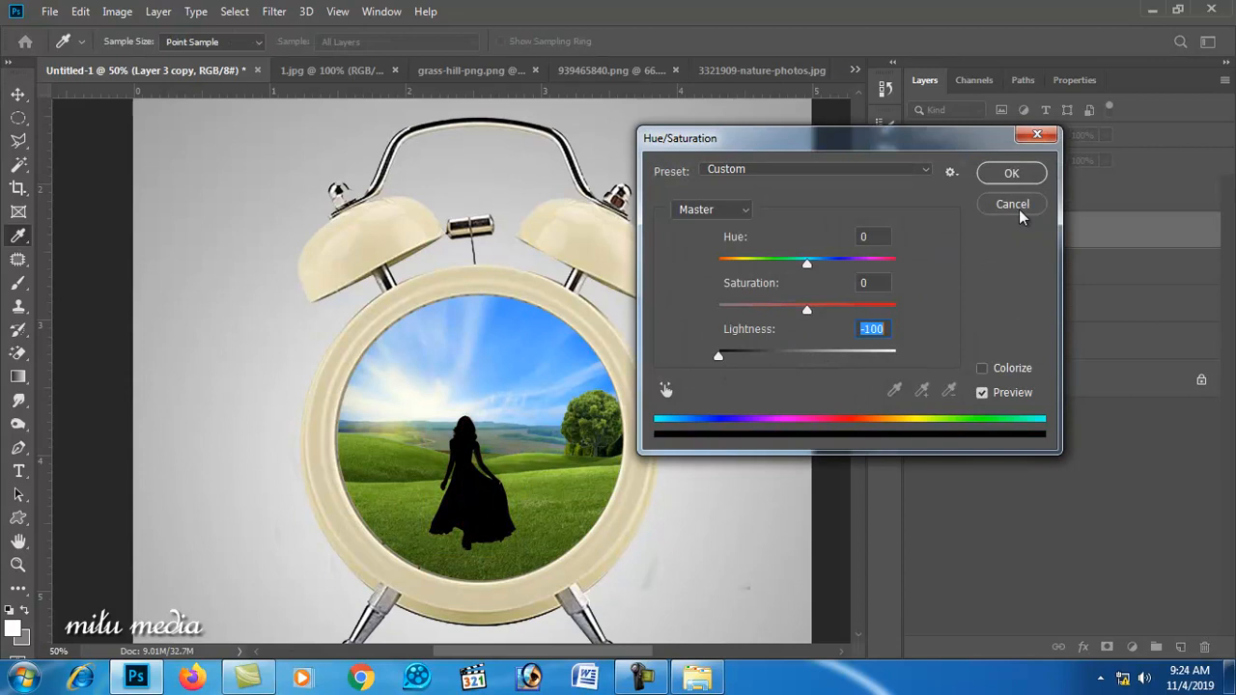
left_click(1011, 173)
key("v")
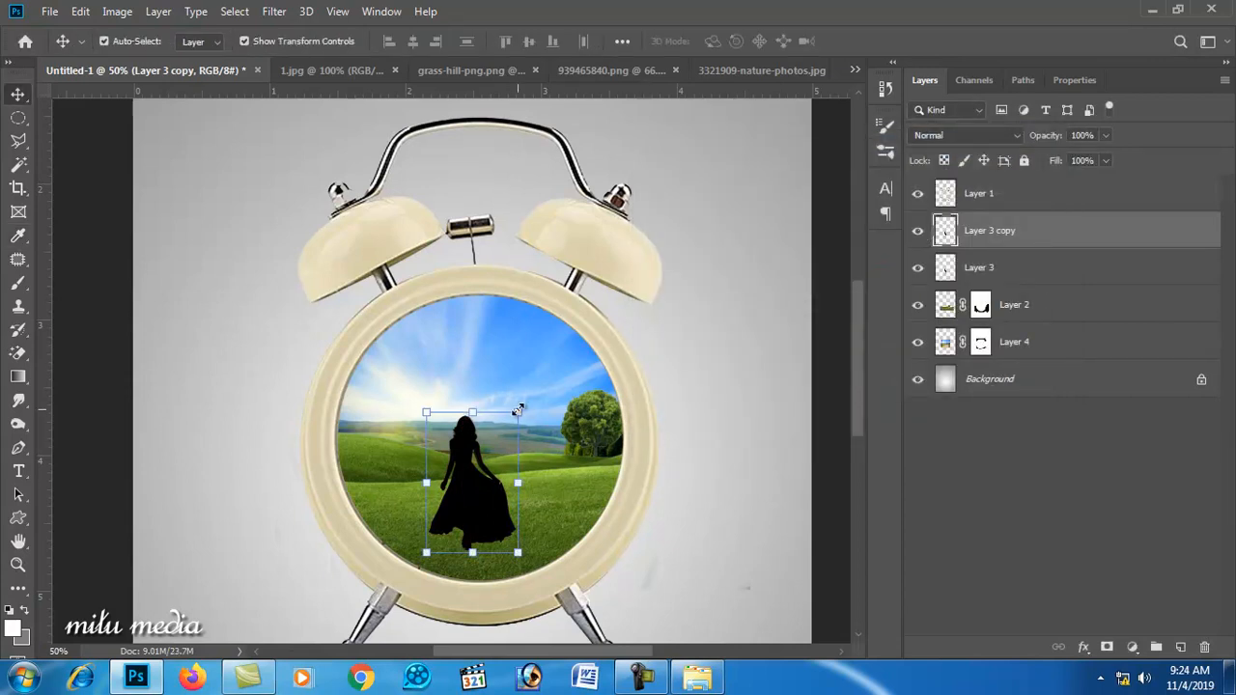
- Try transforming the black silhouette, slanting it across the grass and flipping it smaller below the woman's feet, and undo both transforms
left_click_drag(519, 410, 571, 477)
left_click_drag(427, 414, 577, 524)
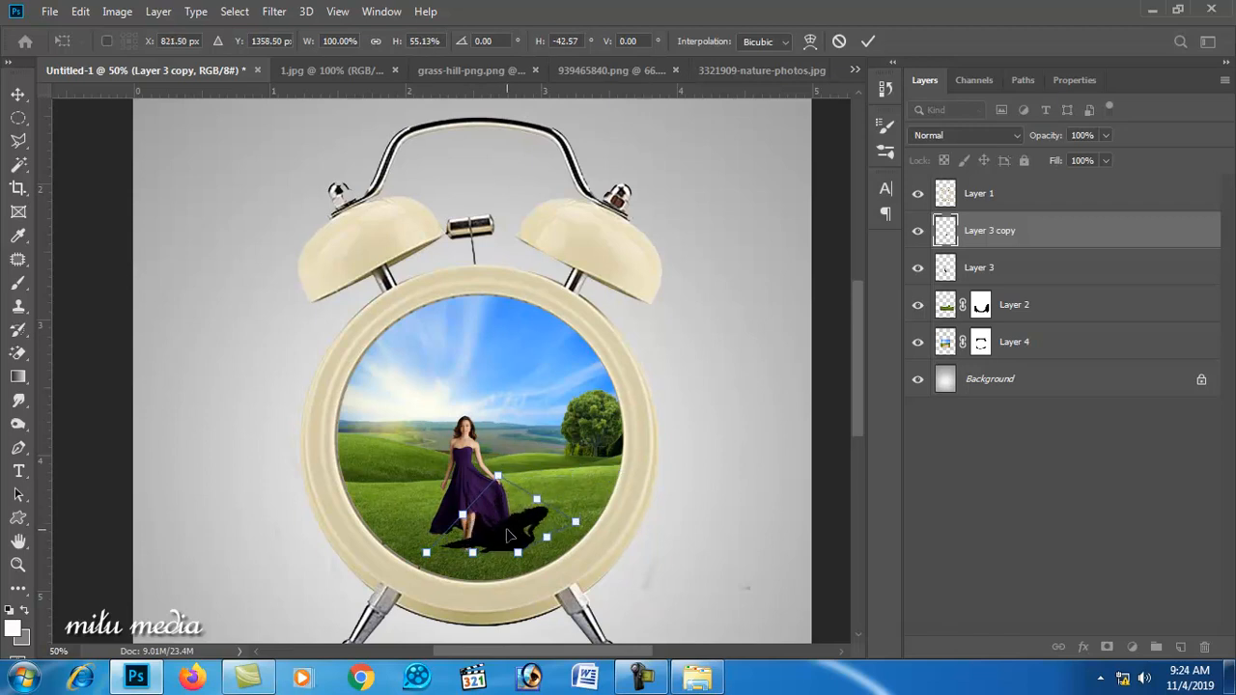
key("Return")
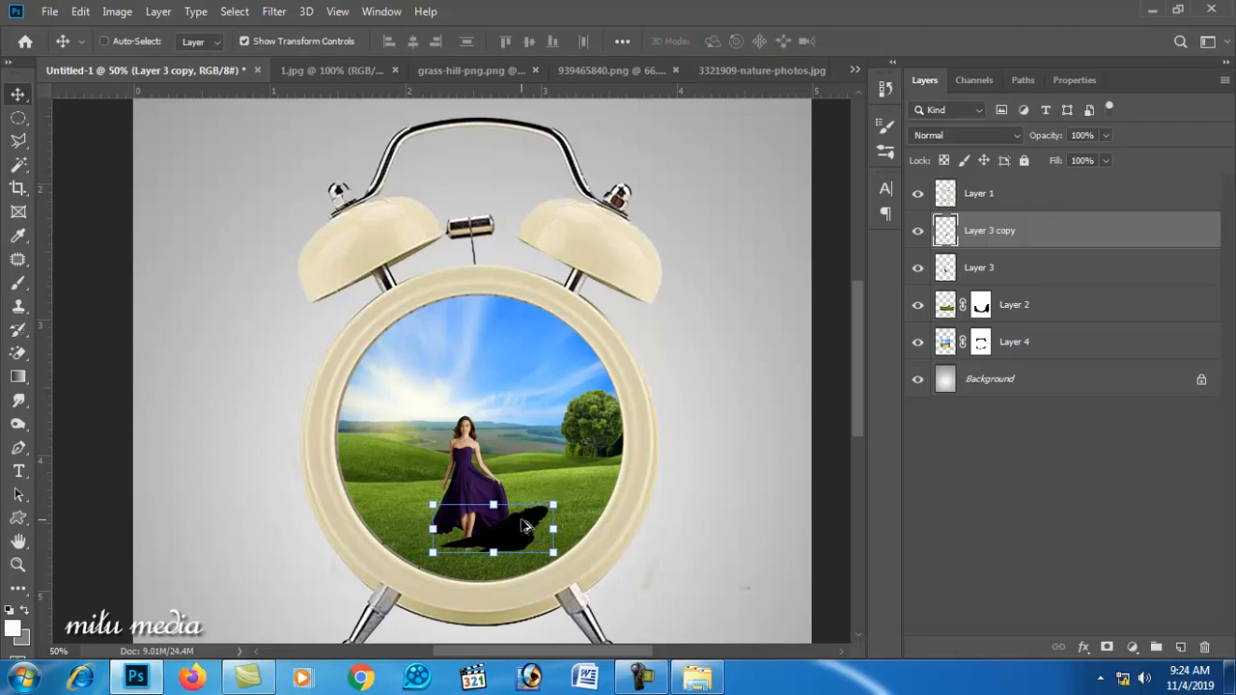
key("ctrl+z")
left_click_drag(473, 407, 485, 593)
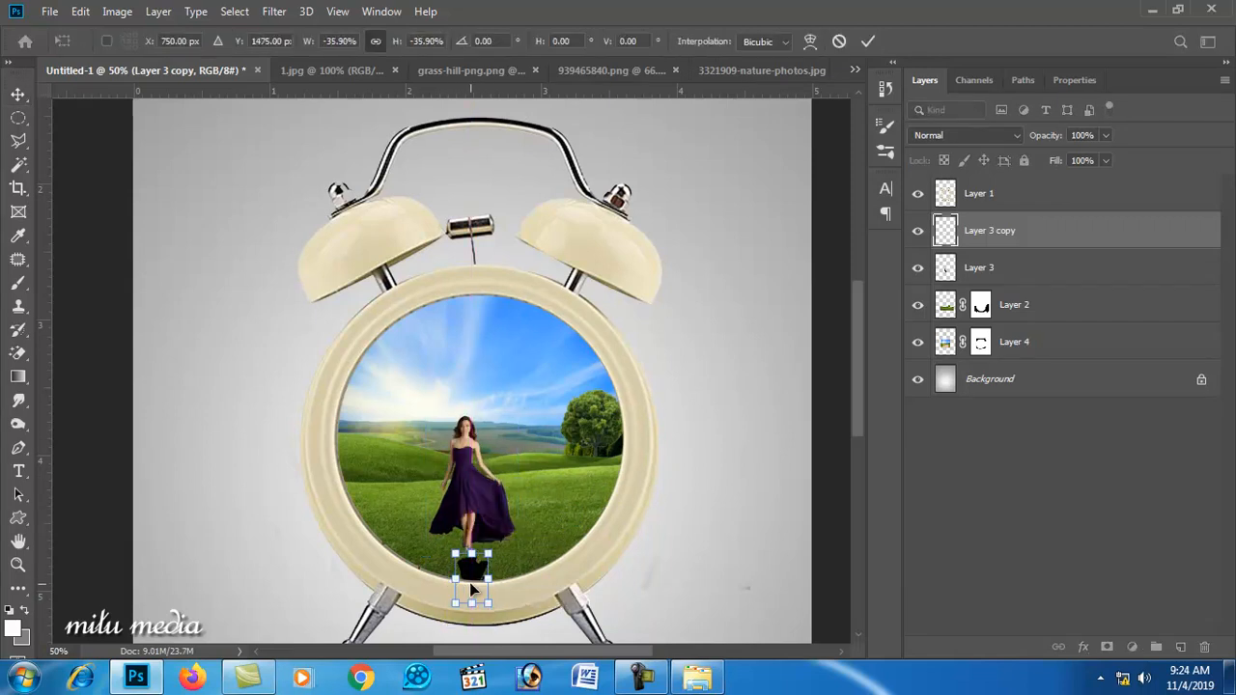
key("Return")
key("ctrl+z")
- Flip the black silhouette and distort it into a flat shadow stretched across the grass just below the woman's feet
right_click(471, 516)
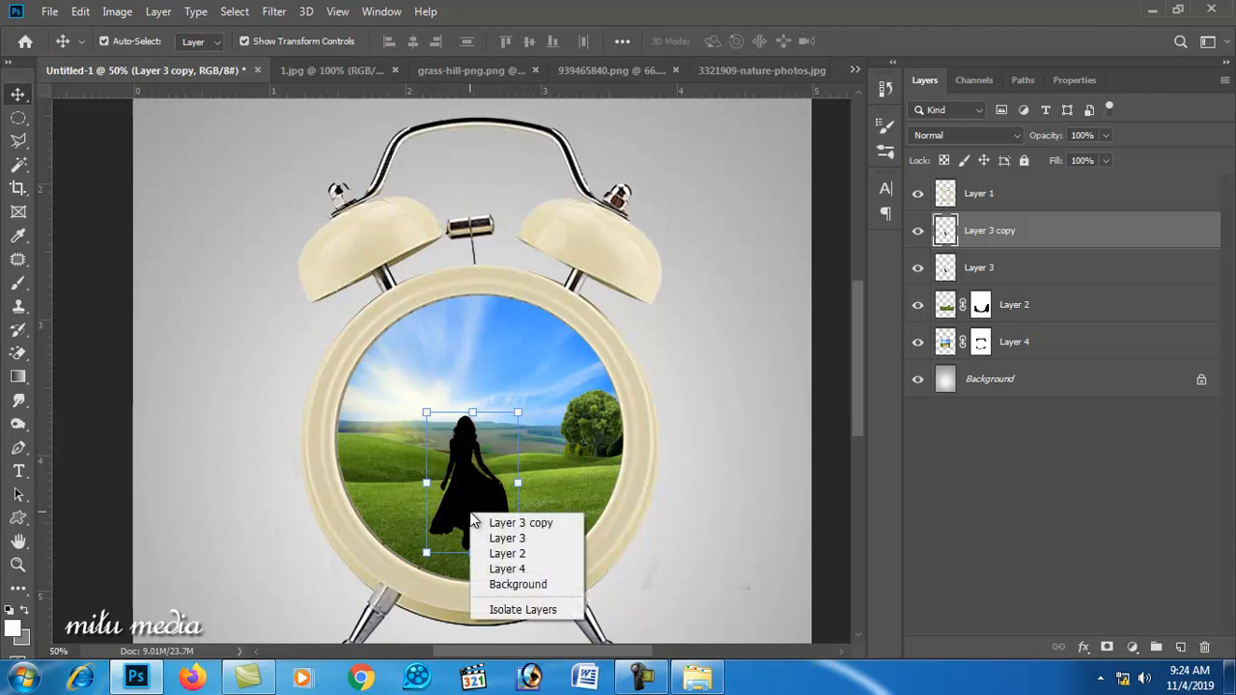
left_click(472, 481)
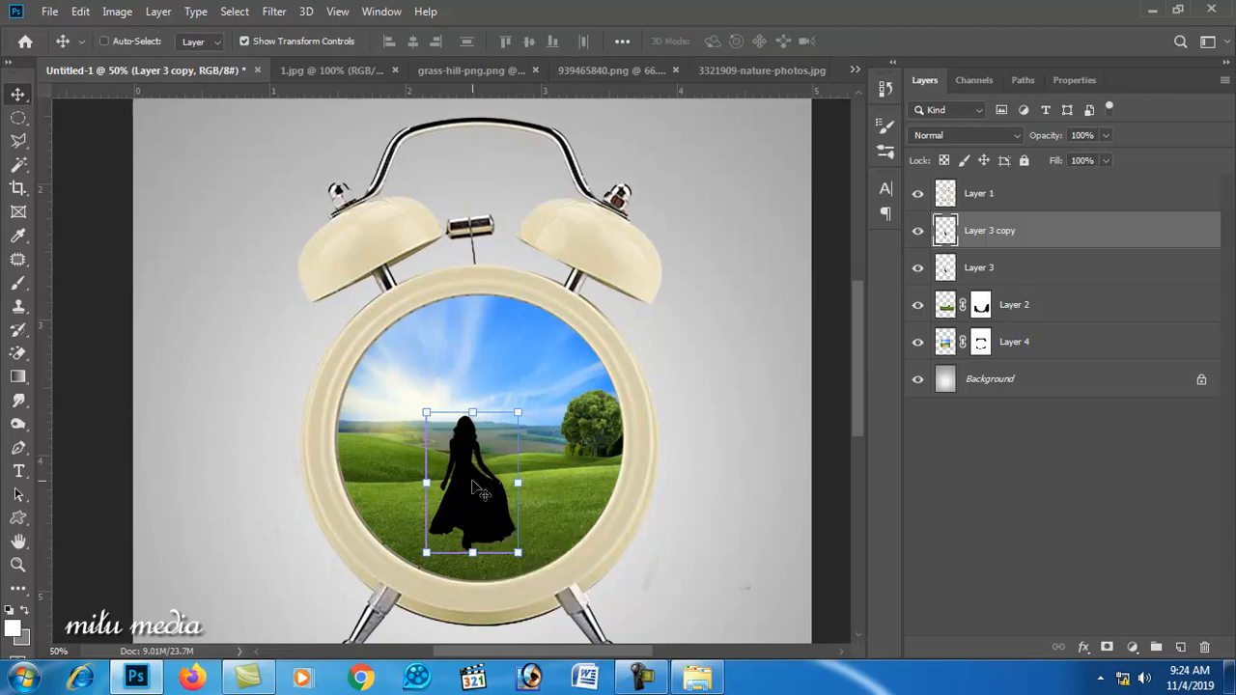
key("ctrl+t")
right_click(472, 481)
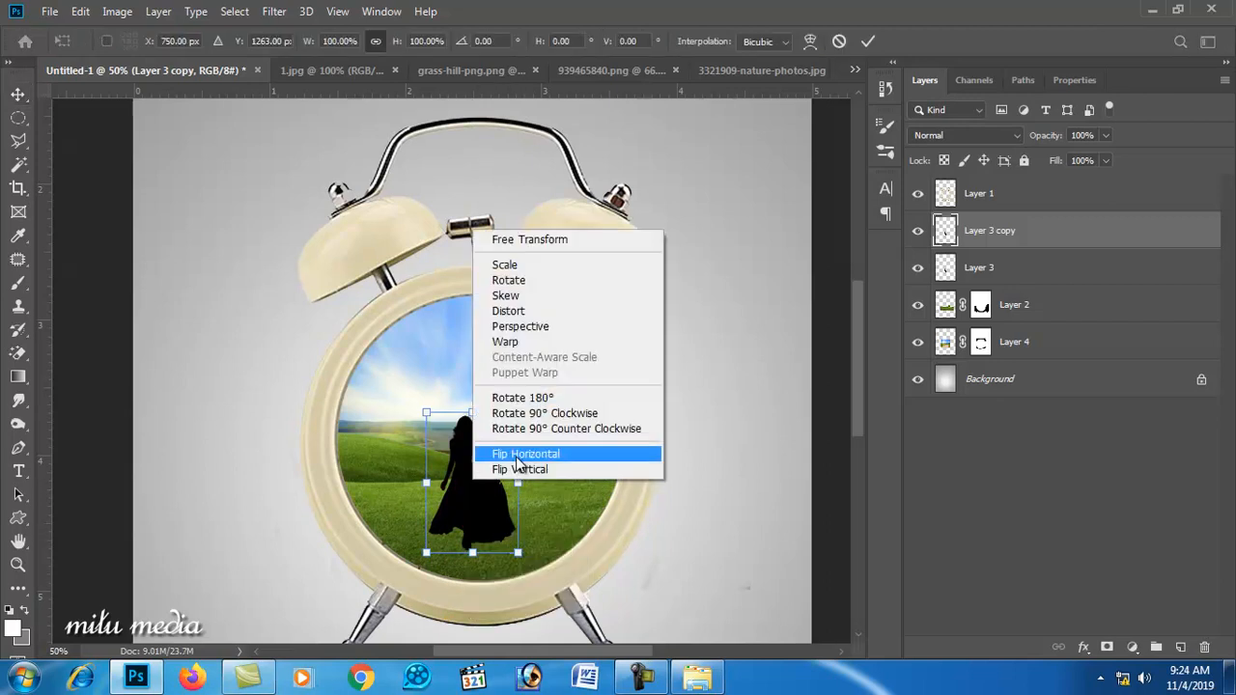
left_click(517, 456)
left_click_drag(473, 415, 616, 436)
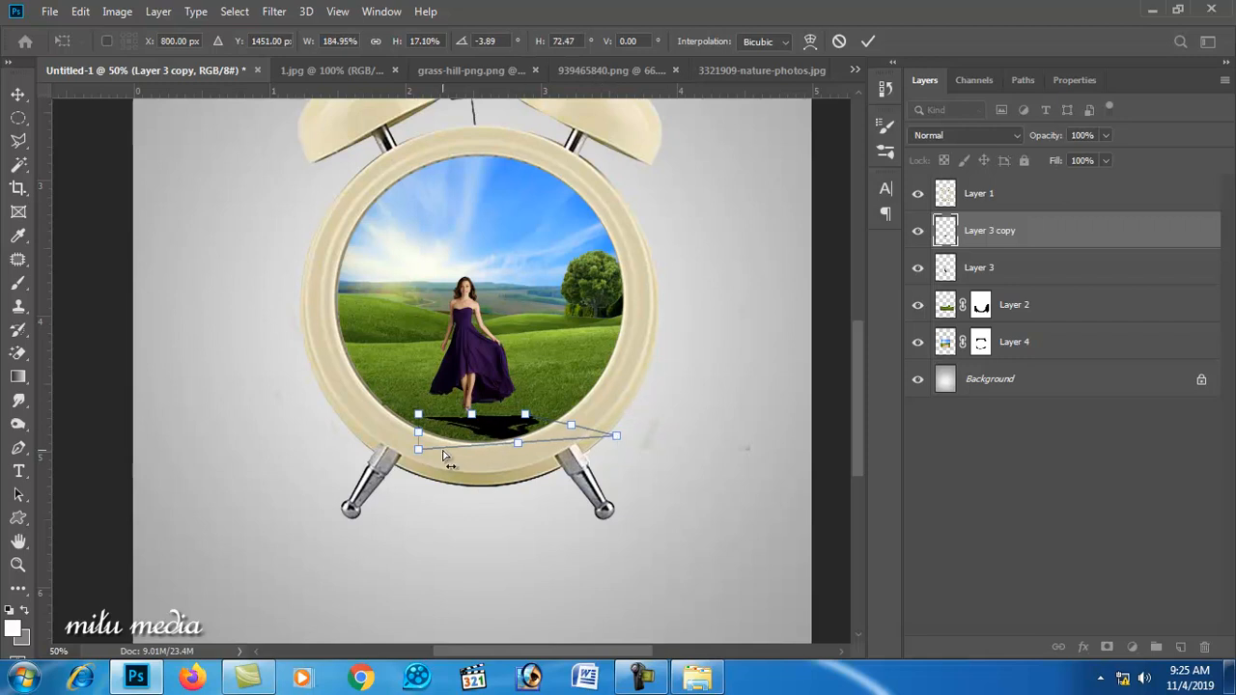
left_click_drag(421, 458, 443, 447)
key("Return")
- Move the shadow layer, Layer 3 copy, above Layer 1 in the stacking order and deselect it
left_click(492, 449)
key("ctrl+bracketright")
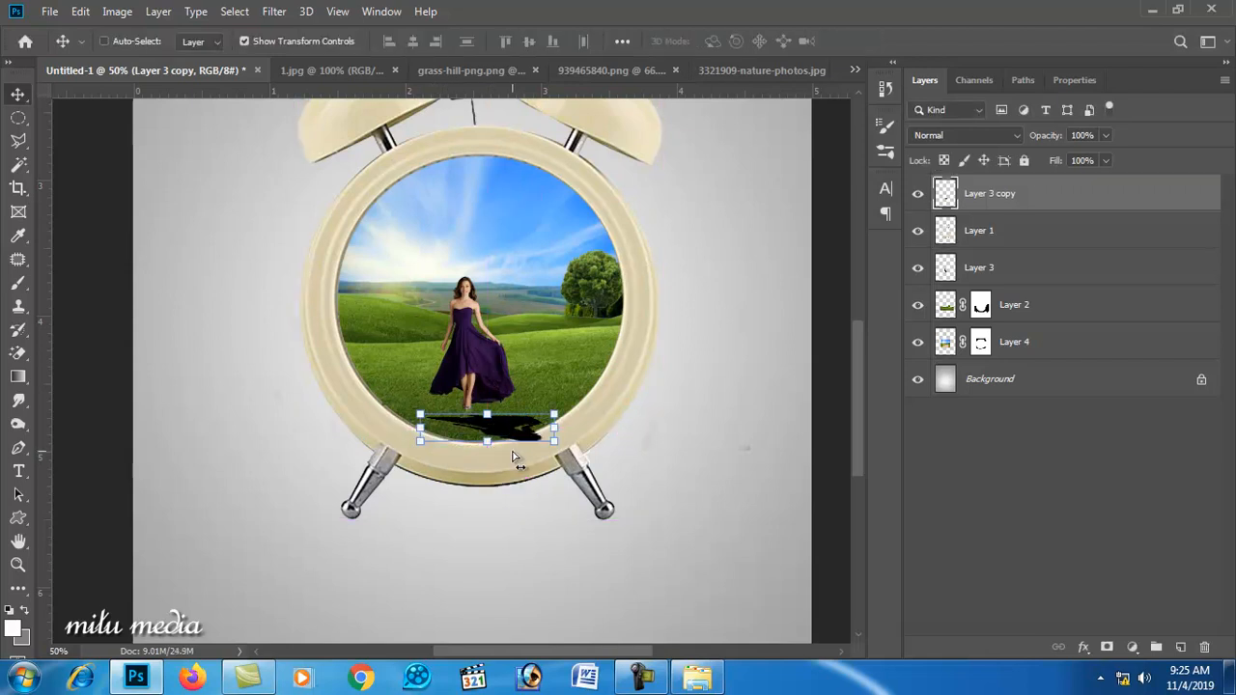
left_click(612, 349)
left_click(670, 505)
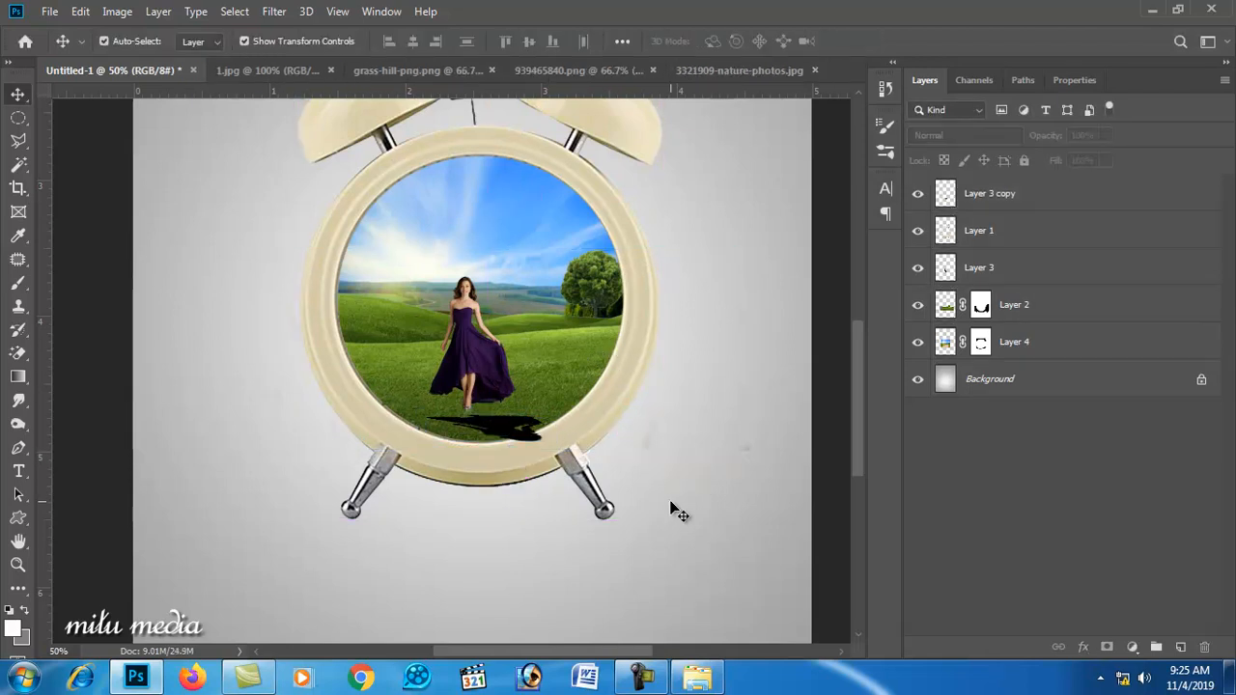
- Nudge the shadow on Layer 3 copy slightly upward, closer to the woman's feet
left_click(478, 427)
left_click(491, 422)
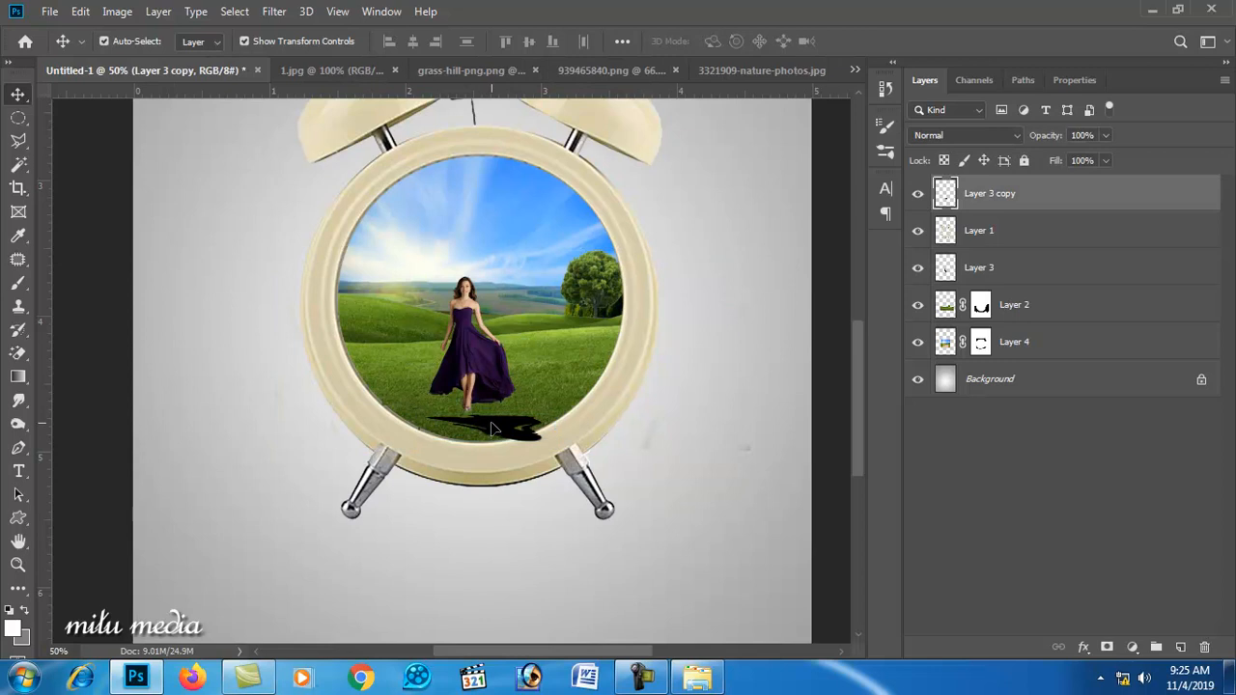
left_click_drag(530, 425, 530, 421)
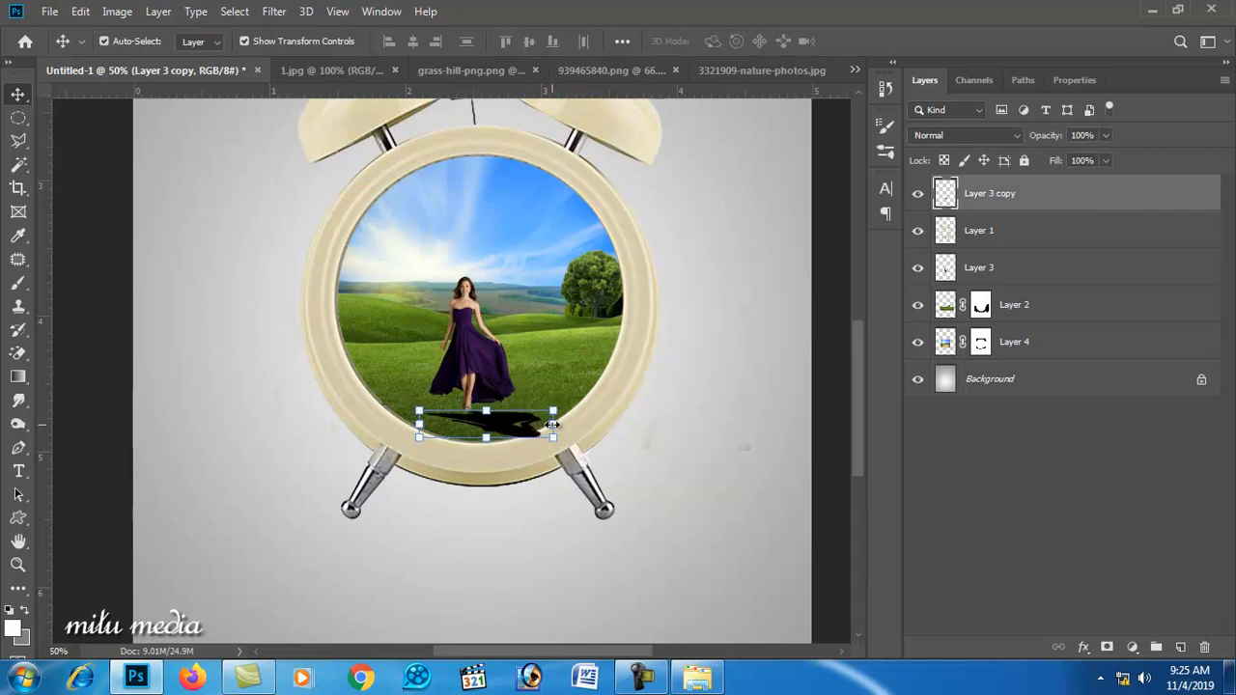
key("Up")
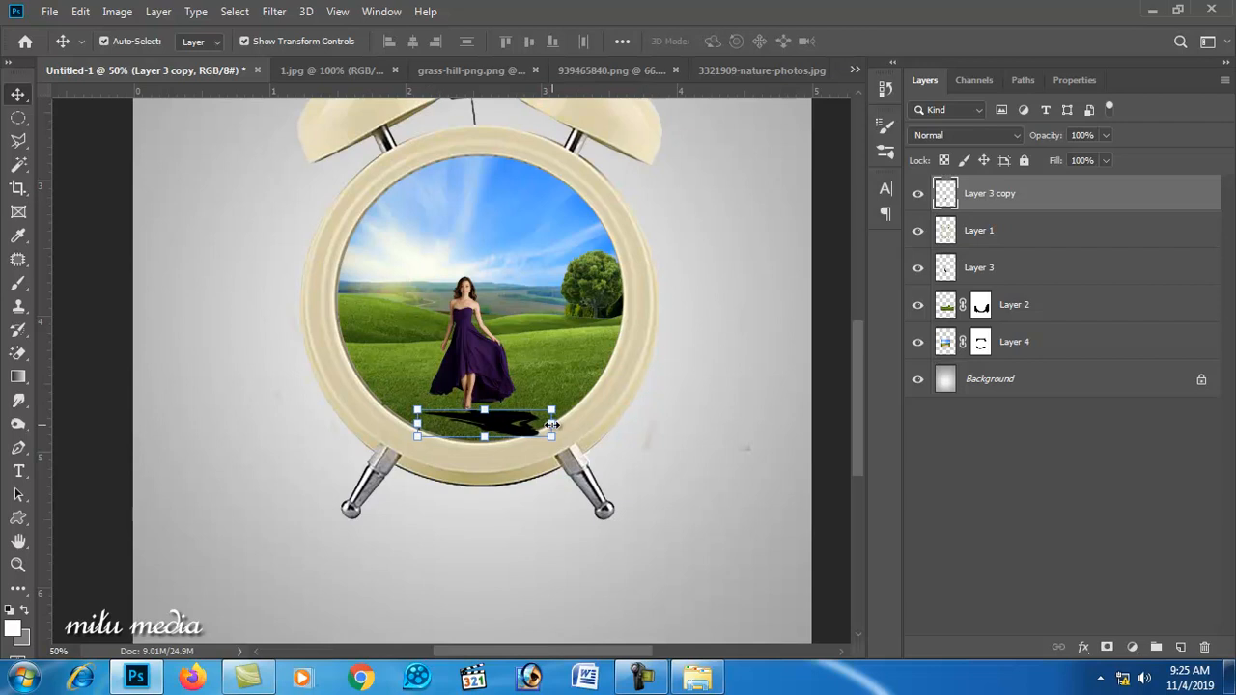
left_click(556, 314)
- Soften the shadow on Layer 3 copy with a Gaussian Blur of 7.0 pixels radius
left_click(512, 421)
left_click(178, 14)
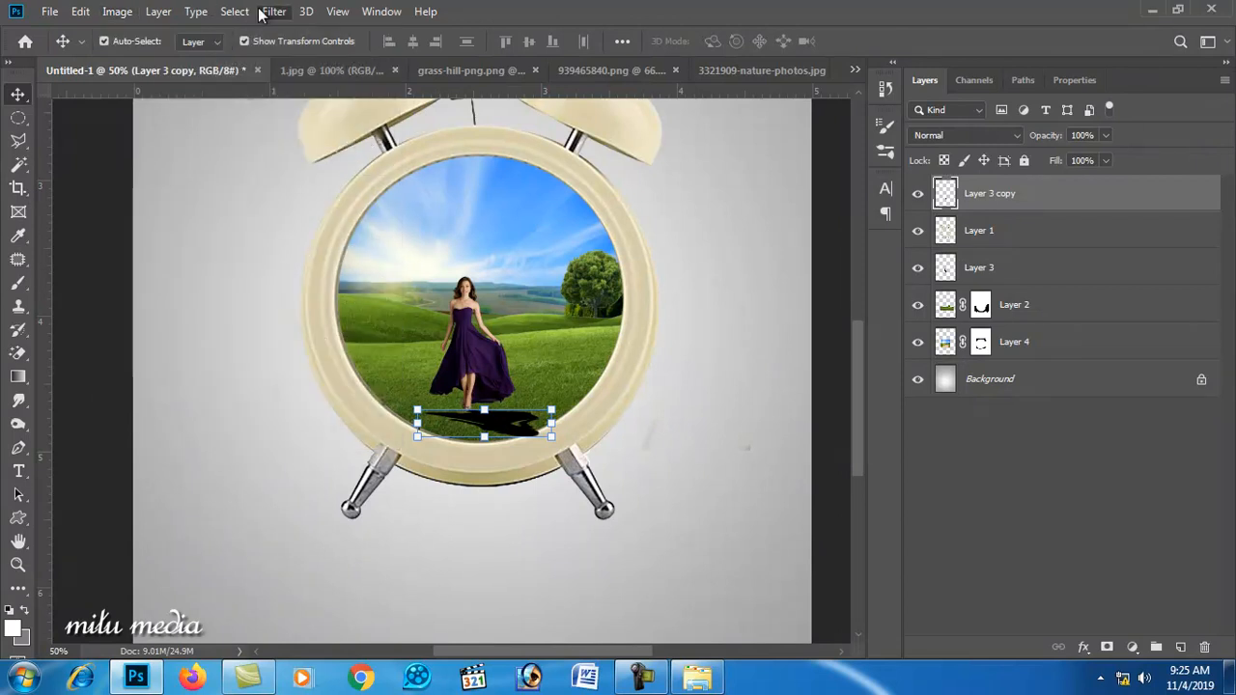
mouse_move(274, 12)
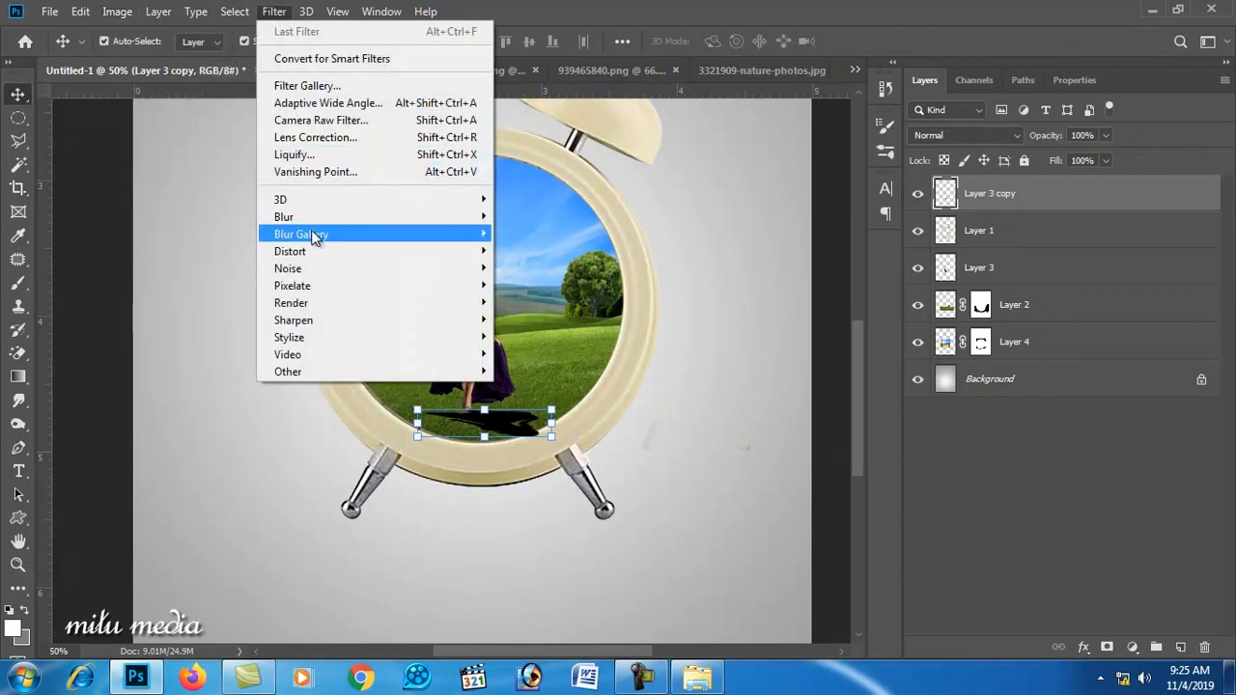
mouse_move(396, 222)
left_click(529, 285)
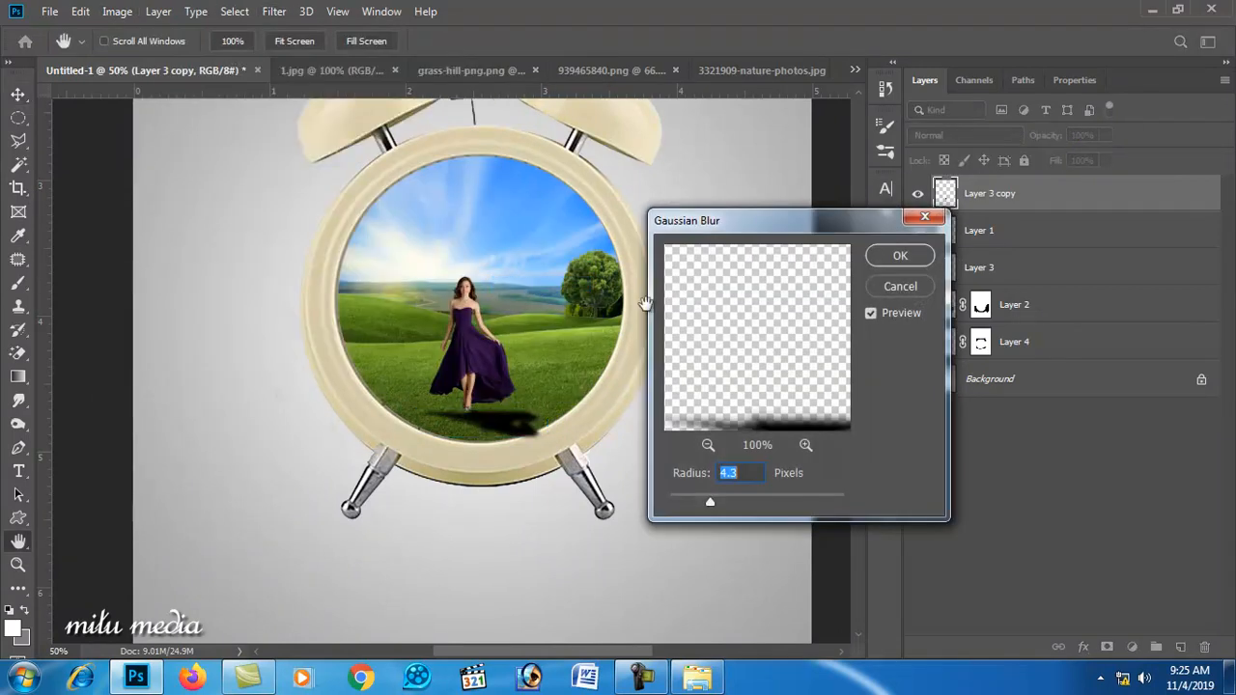
left_click_drag(758, 497, 726, 495)
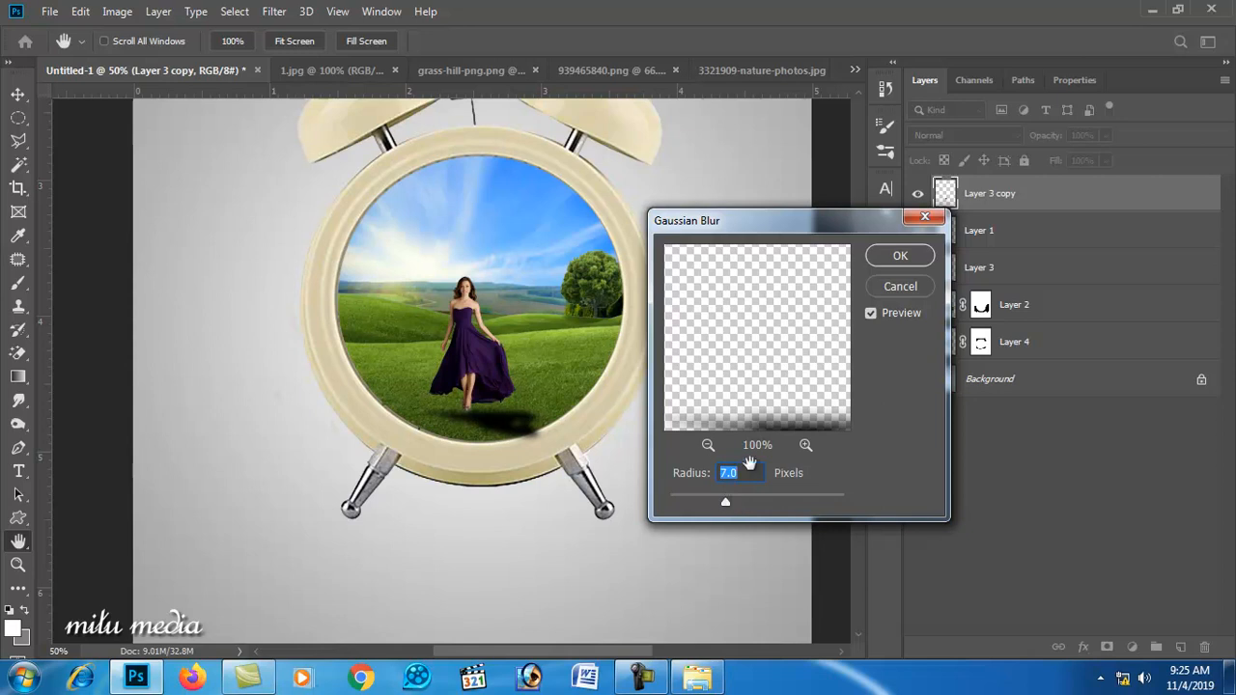
left_click(898, 256)
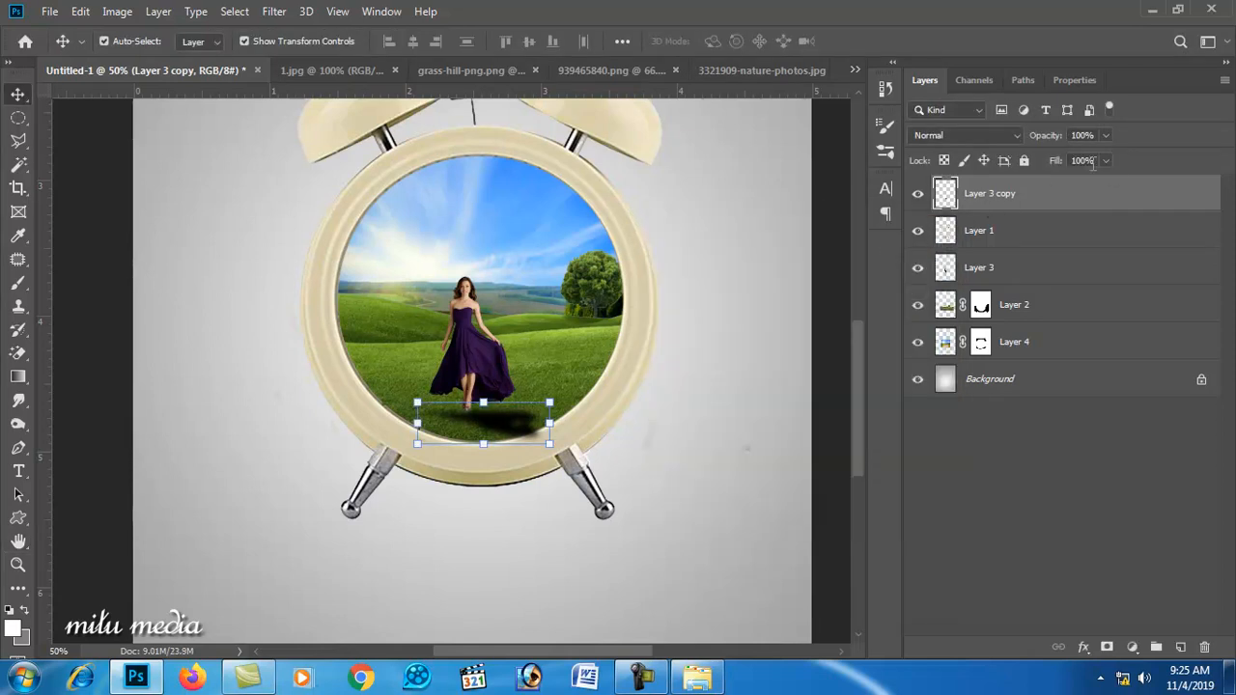
- Lower the shadow layer's Fill to 48% and deselect it
left_click(1106, 161)
left_click_drag(1083, 186, 1069, 187)
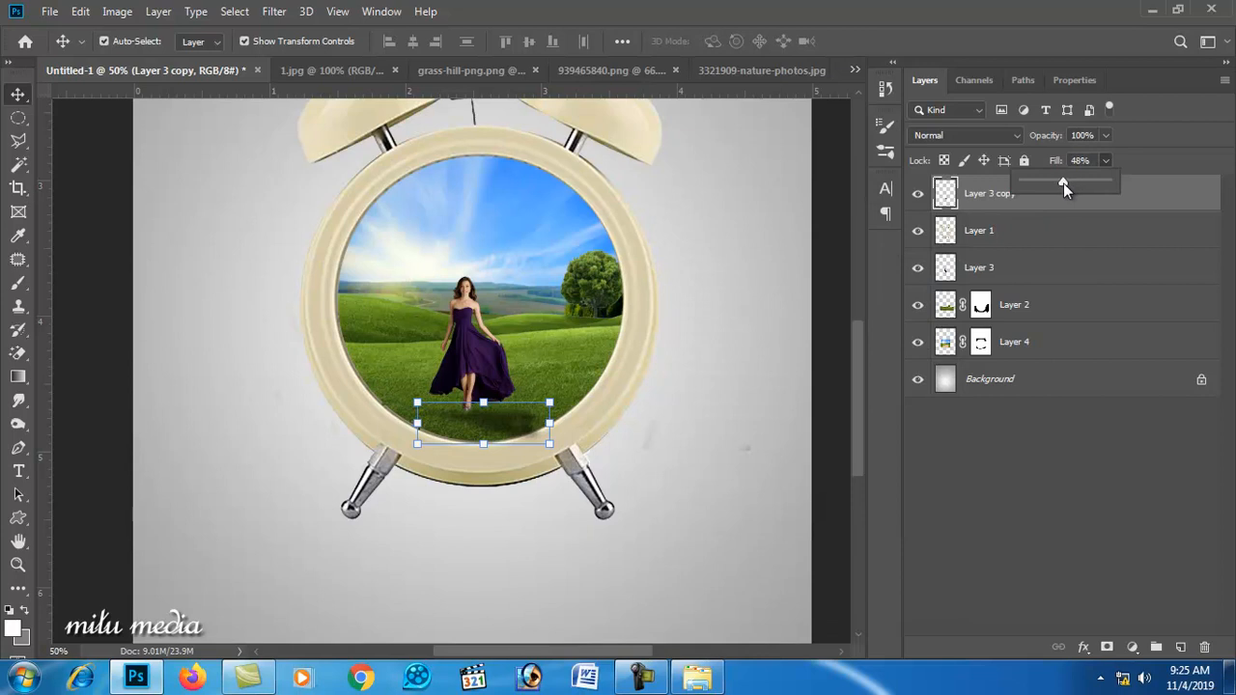
left_click(657, 445)
left_click(657, 445)
scroll(657, 445, "up", 3)
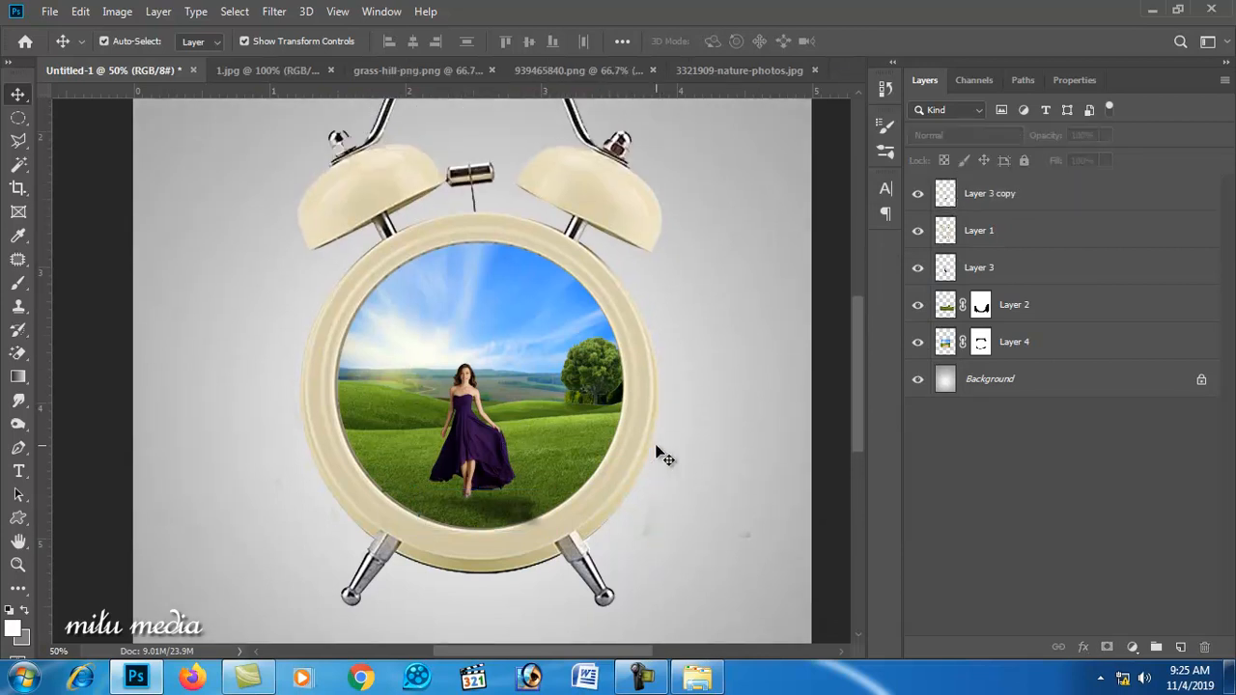
- Raise the Saturation of the grass on Layer 2 to +33 with Hue/Saturation
left_click(568, 442)
key("ctrl+u")
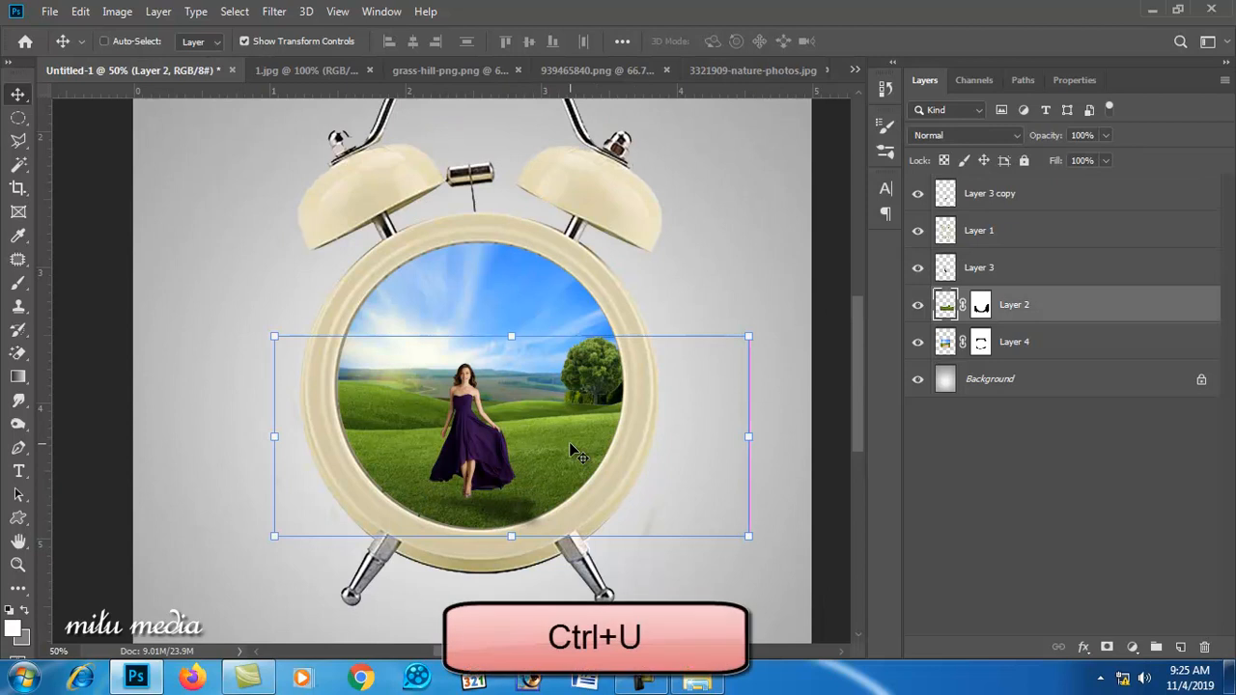
left_click(837, 308)
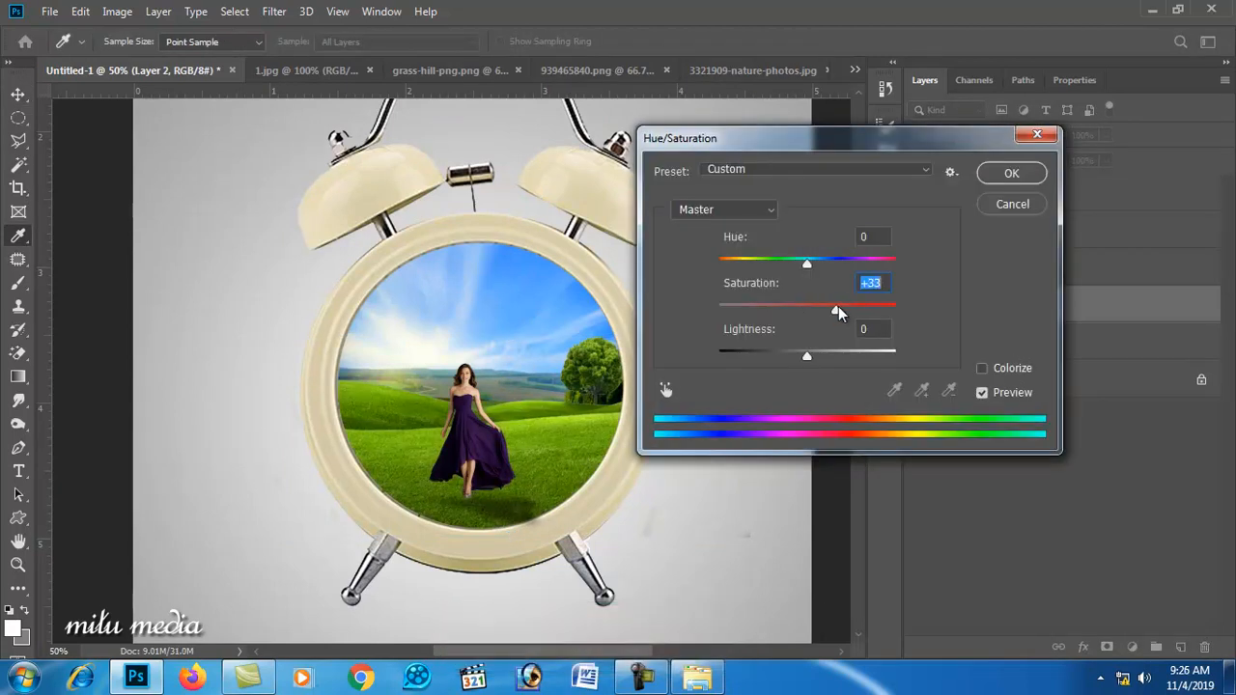
key("Return")
- Select the sky photo on Layer 4 and raise its Saturation to +48 with Hue/Saturation
right_click(533, 286)
left_click(565, 292)
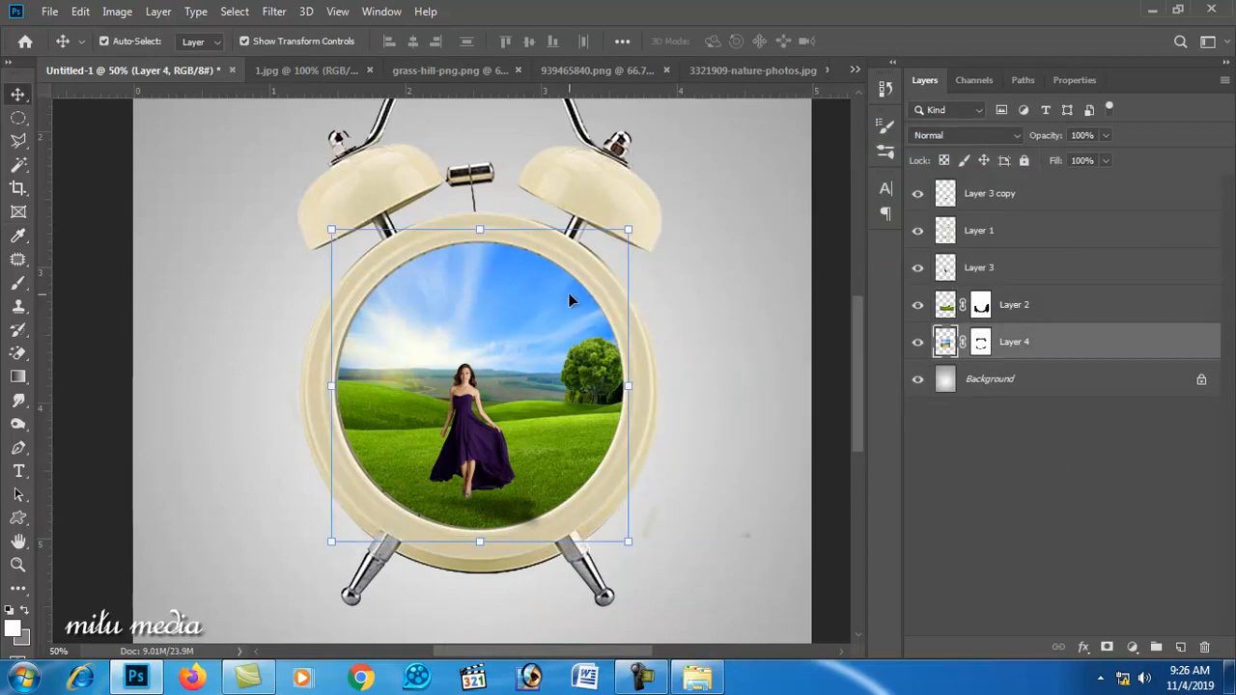
key("ctrl+u")
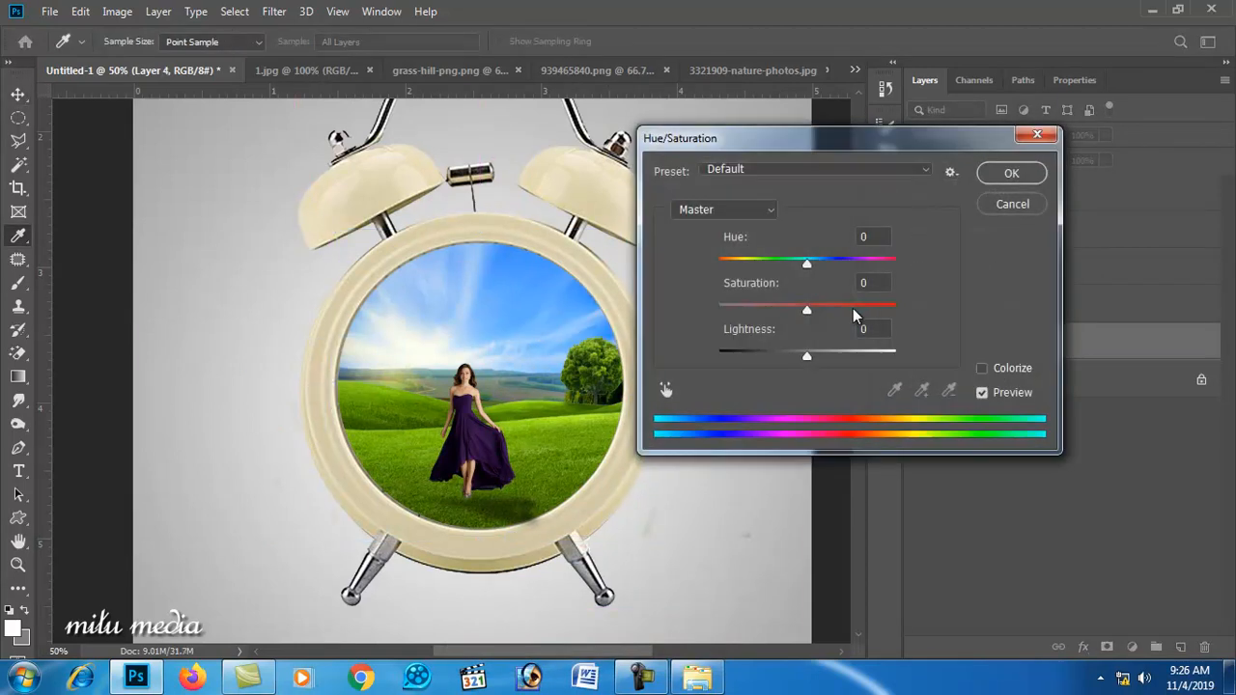
left_click(852, 308)
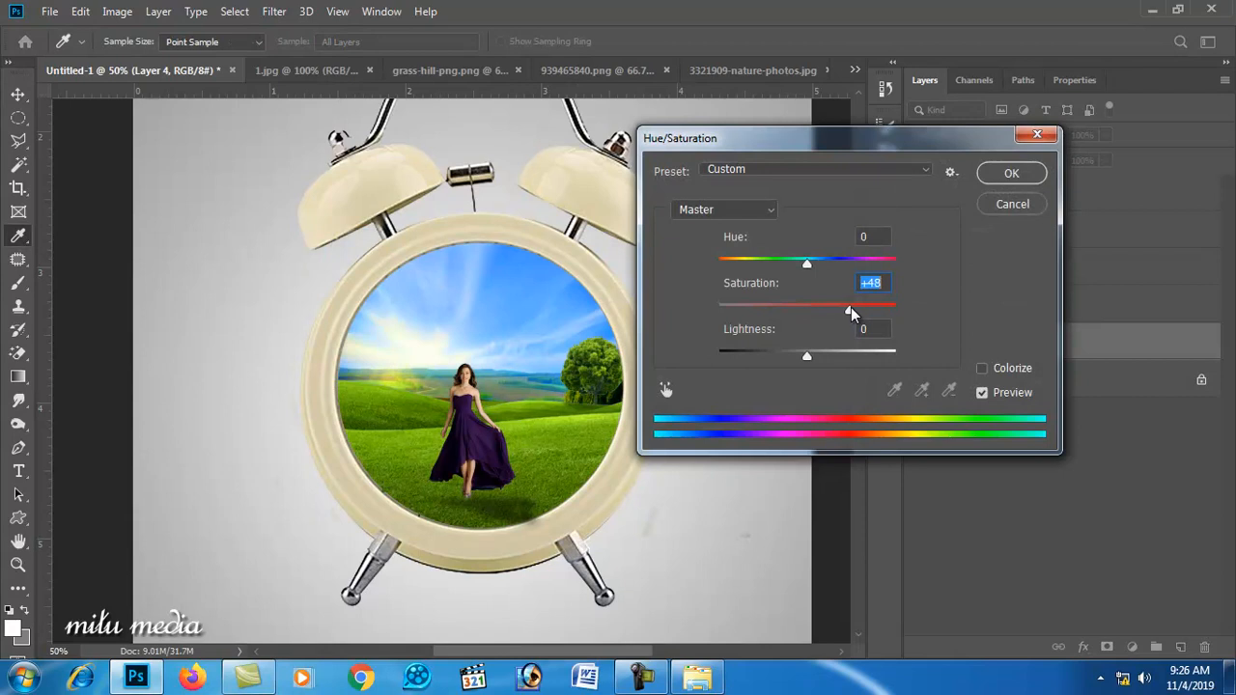
key("Return")
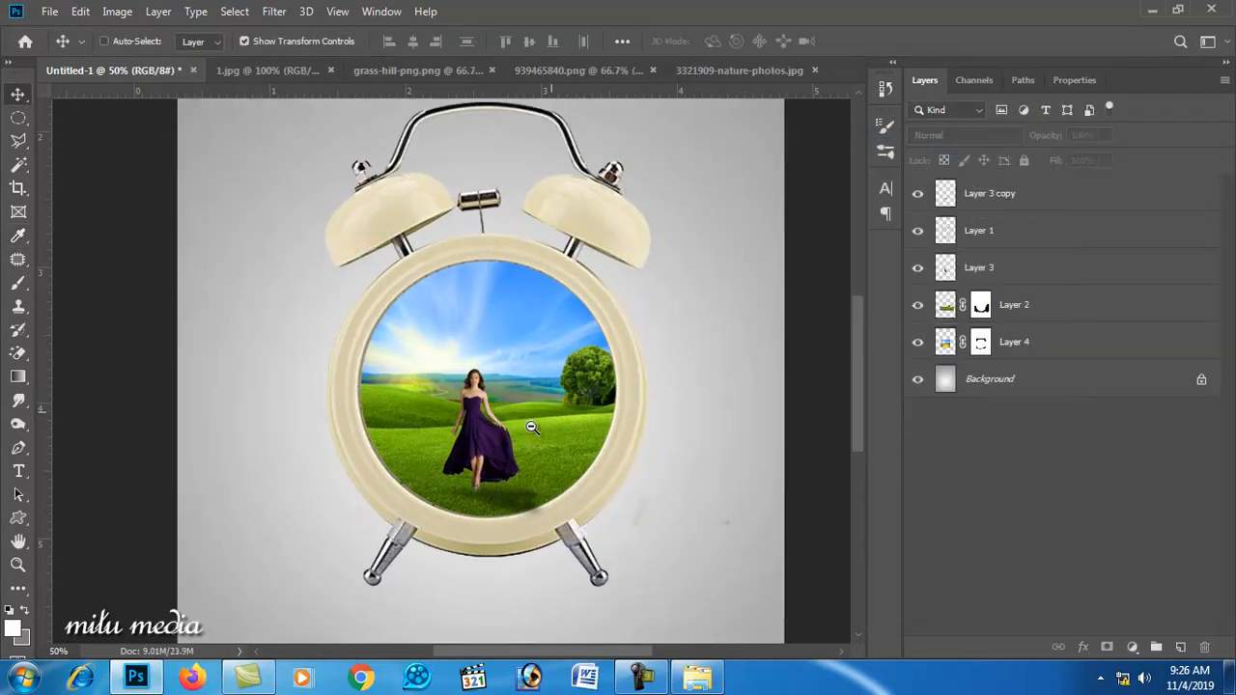
left_click(532, 428, "ctrl+alt")
left_click(533, 428, "ctrl")
left_click(532, 428, "ctrl")
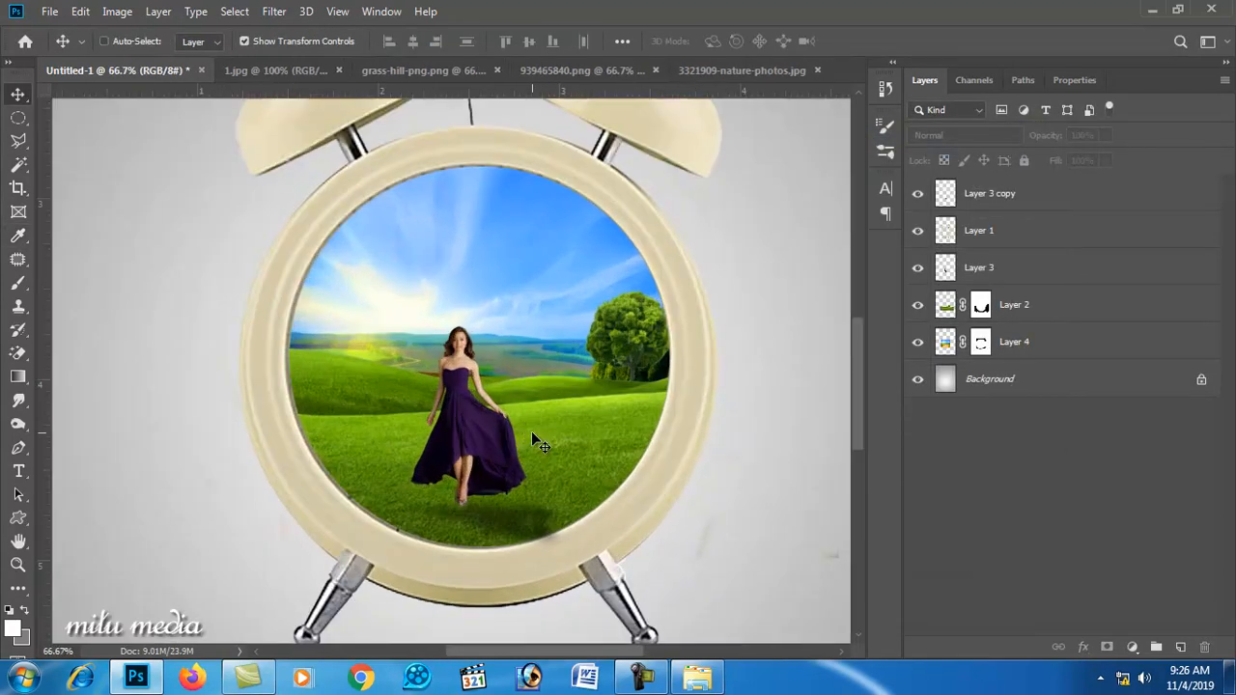
- Switch to the image folder in Windows Explorer, find the Bird image and place it in the clock document
left_click(1152, 10)
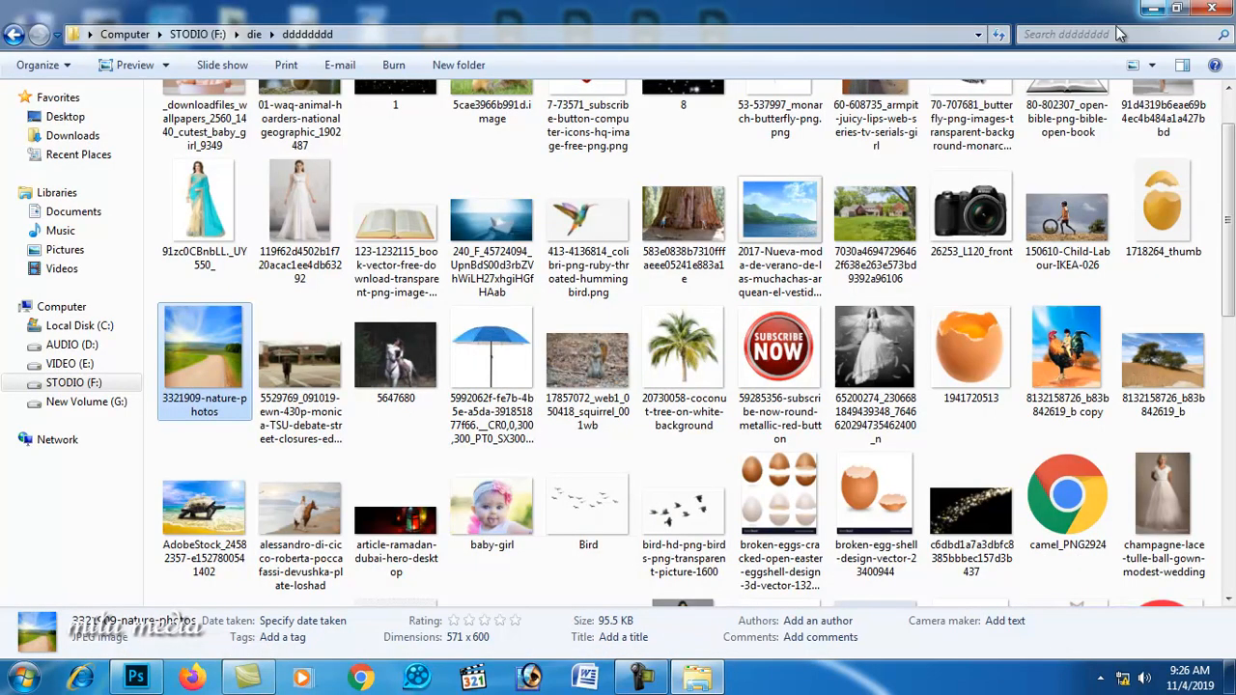
scroll(734, 423, "up", 1)
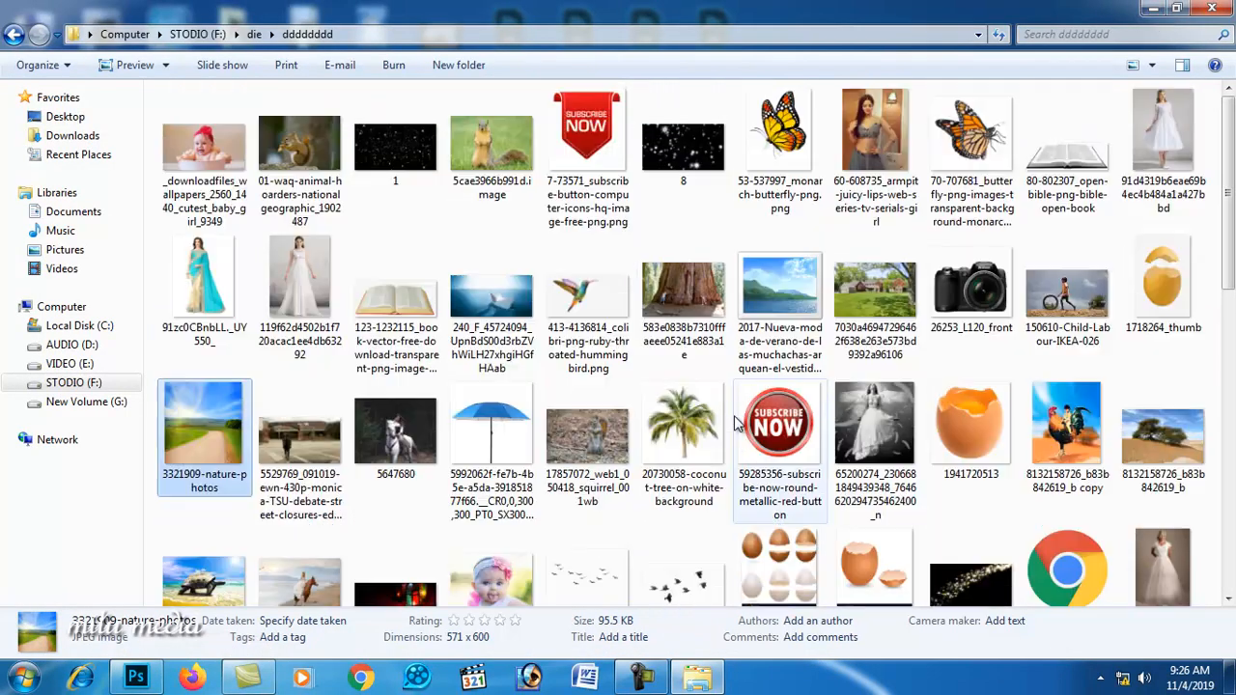
scroll(734, 423, "down", 5)
scroll(619, 403, "up", 5)
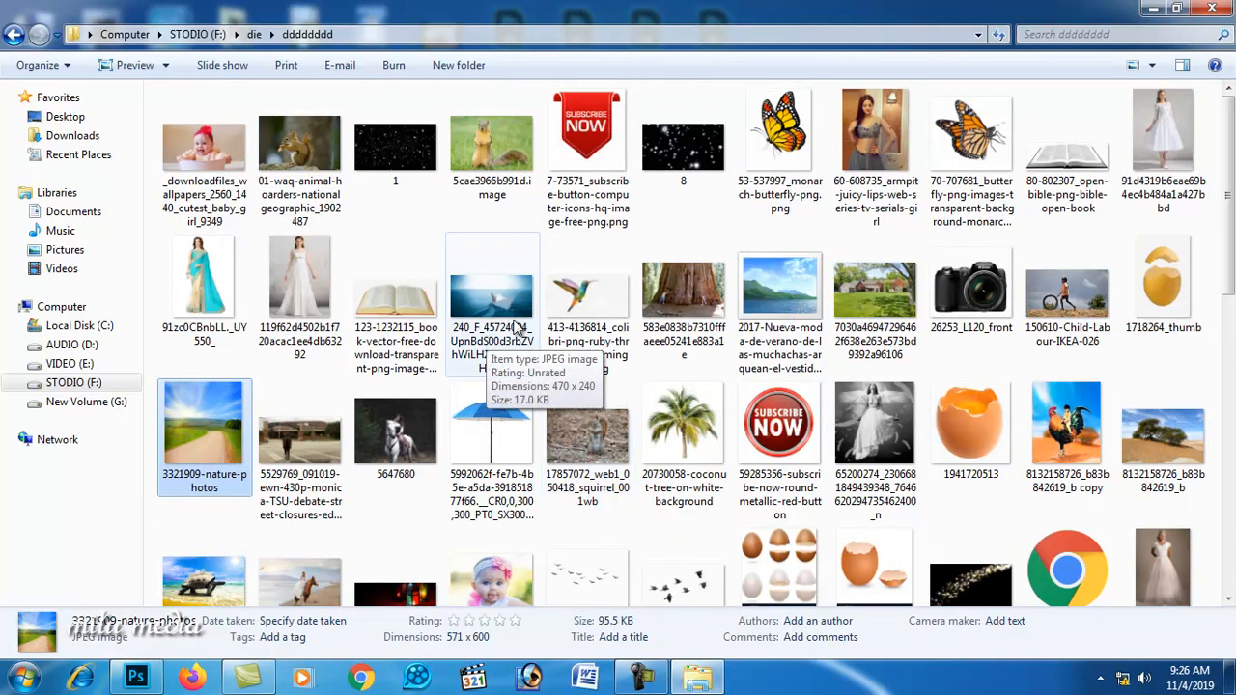
left_click(628, 577)
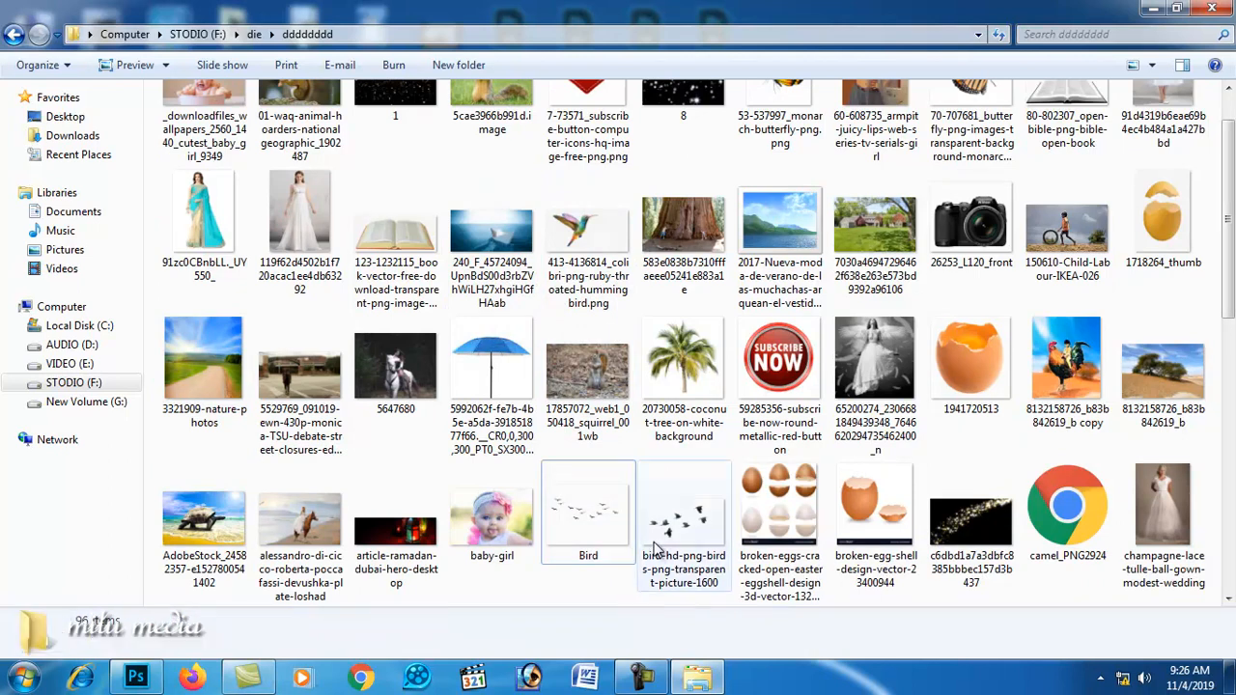
left_click_drag(580, 533, 446, 385)
- Scale the placed Bird image down to fit the sky inside the clock dial and commit the placement
key("ctrl+0")
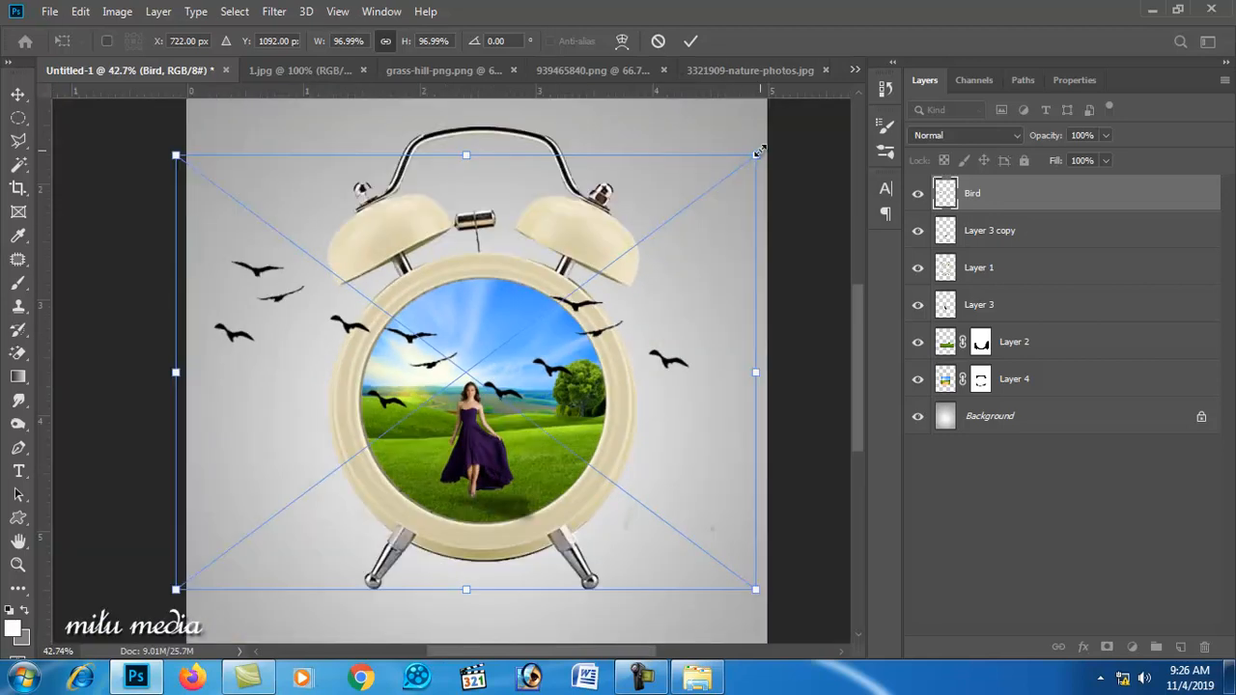
left_click_drag(759, 152, 483, 345)
key("Return")
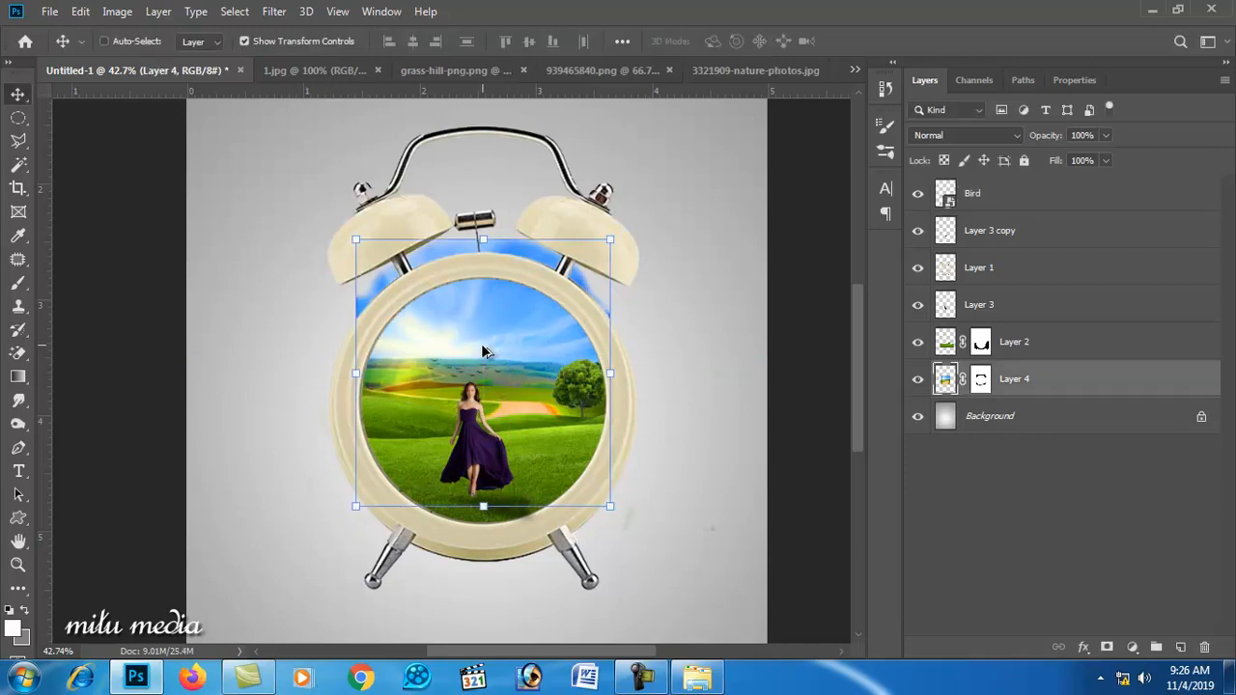
- Turn on Auto-Select for the Move tool and select the birds in the dial's sky
key("ctrl+z")
left_click(480, 376, "ctrl")
left_click(480, 376)
left_click(103, 41)
left_click(461, 379)
left_click(461, 376)
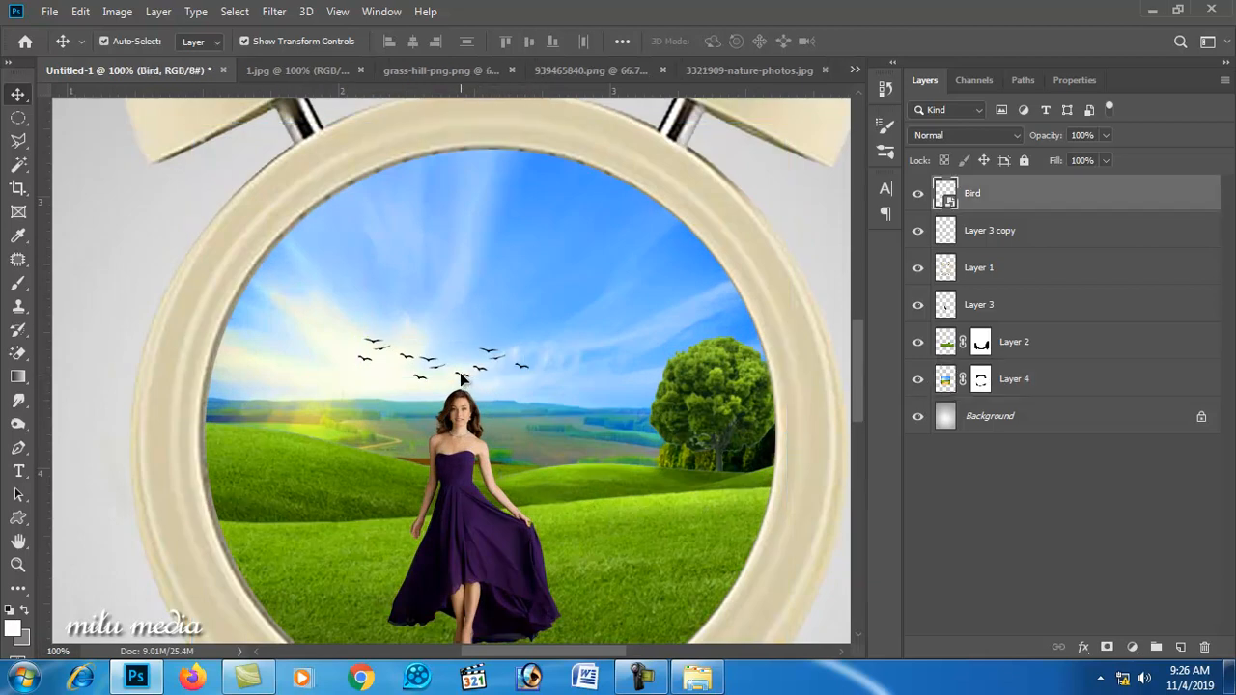
- Nudge the birds straight up in the sky above the woman's head
key("Up")
key("Up")
key("Up")
key("Up")
key("Up")
key("Up")
key("Up")
key("Up")
key("Up")
key("Up")
key("Up")
key("Up")
key("Up")
key("Up")
key("Up")
key("Up")
key("Up")
key("Up")
key("Up")
key("Up")
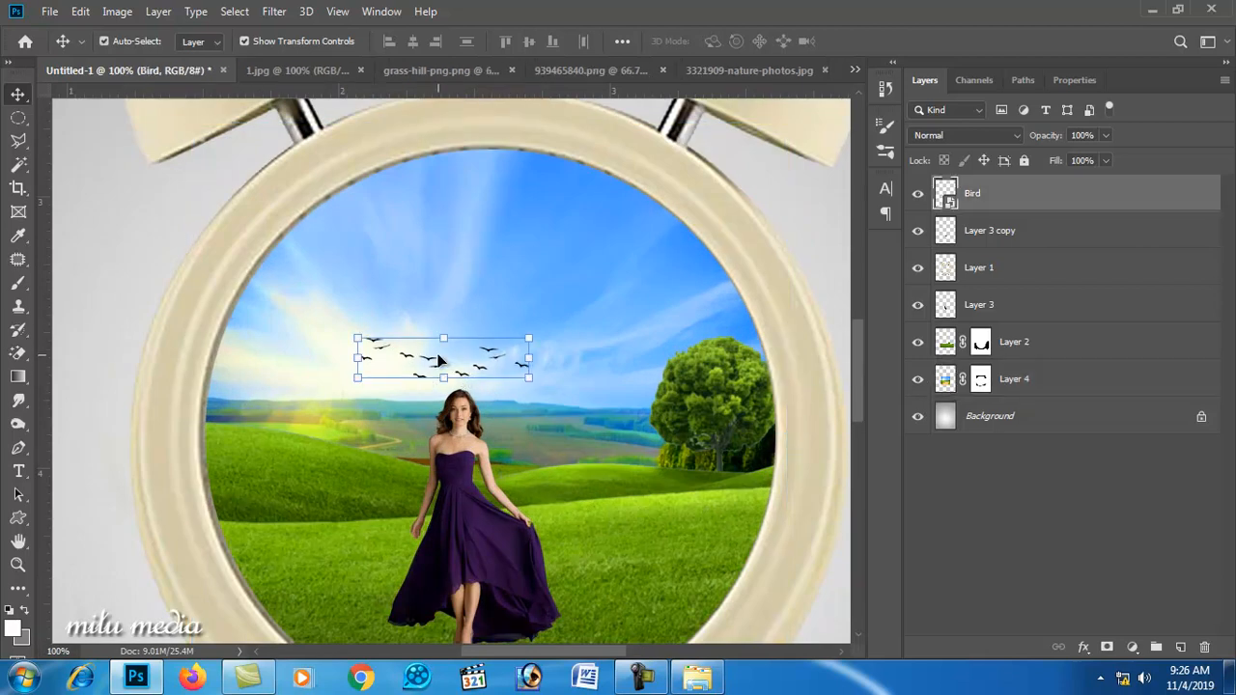
key("Up")
key("Up")
key("Up")
key("Up")
key("Up")
key("Up")
key("Up")
key("Up")
key("Up")
key("Up")
key("Up")
key("Up")
key("Up")
key("Up")
key("Up")
key("Up")
key("Up")
key("Up")
key("Up")
key("Up")
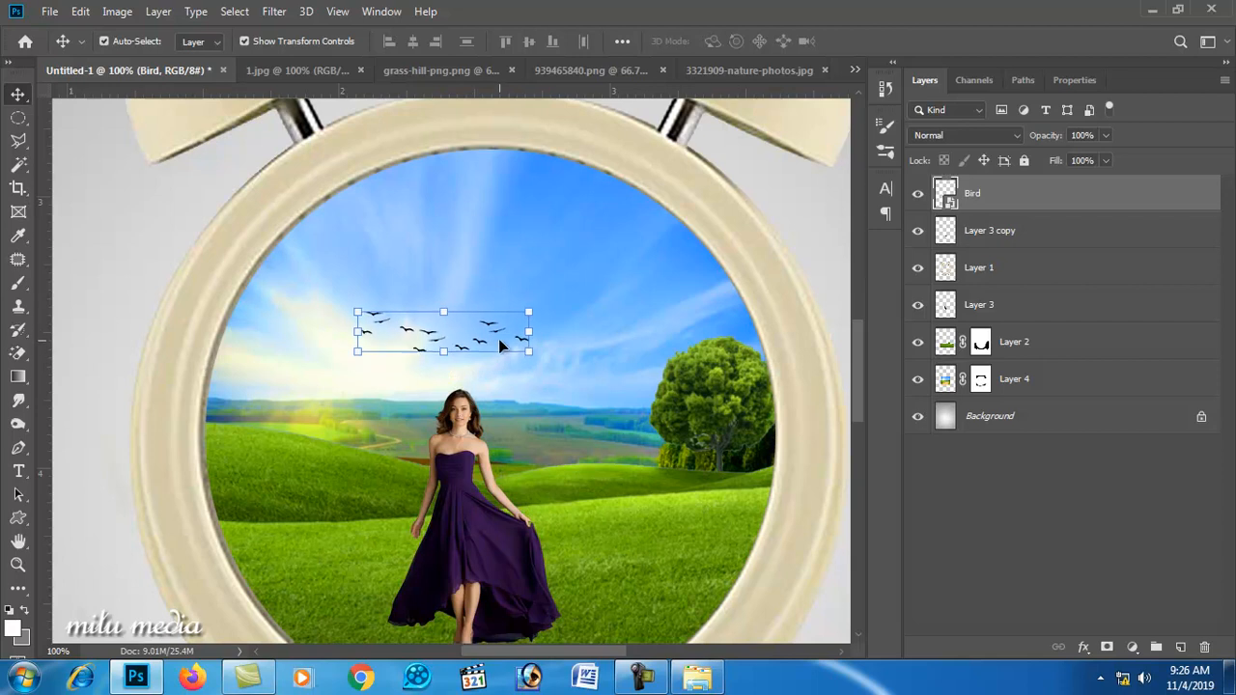
key("Up")
key("Up")
key("Up")
key("Up")
key("Up")
key("Up")
key("Up")
key("Up")
key("Up")
key("Up")
key("Up")
key("Up")
key("Up")
key("Up")
key("Up")
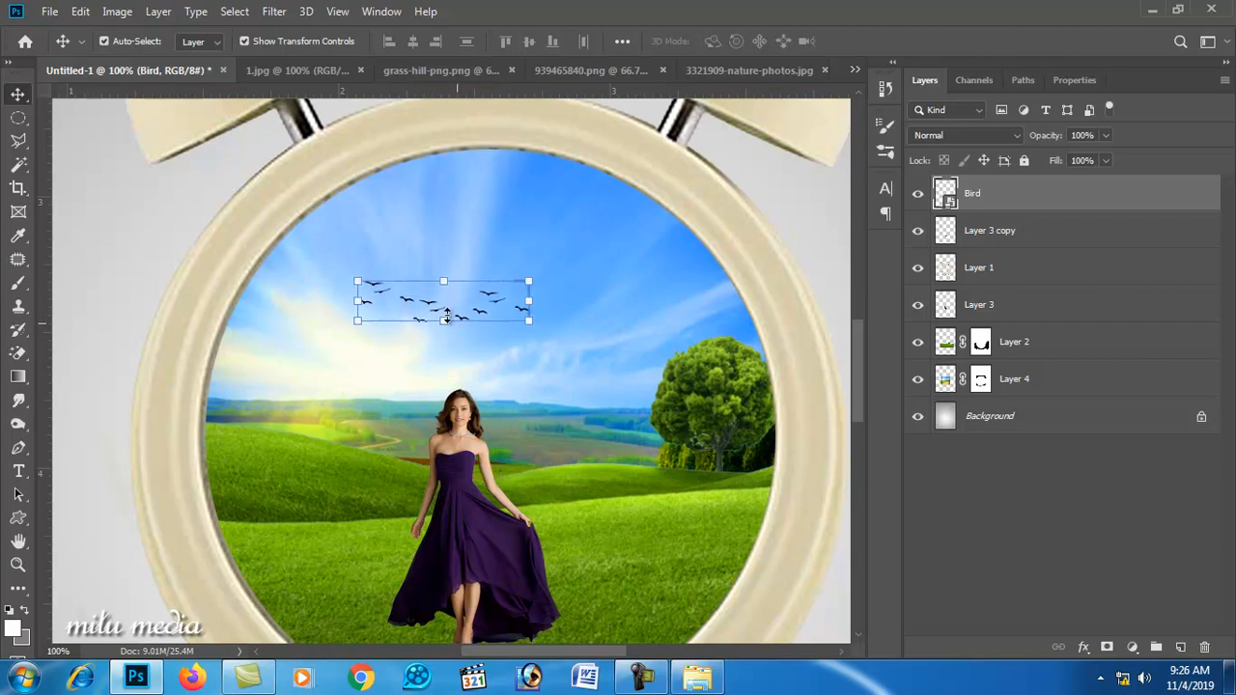
- Undo the accidental shift of the sky layer and move the birds to the upper-left edge of the dial
left_click(406, 293)
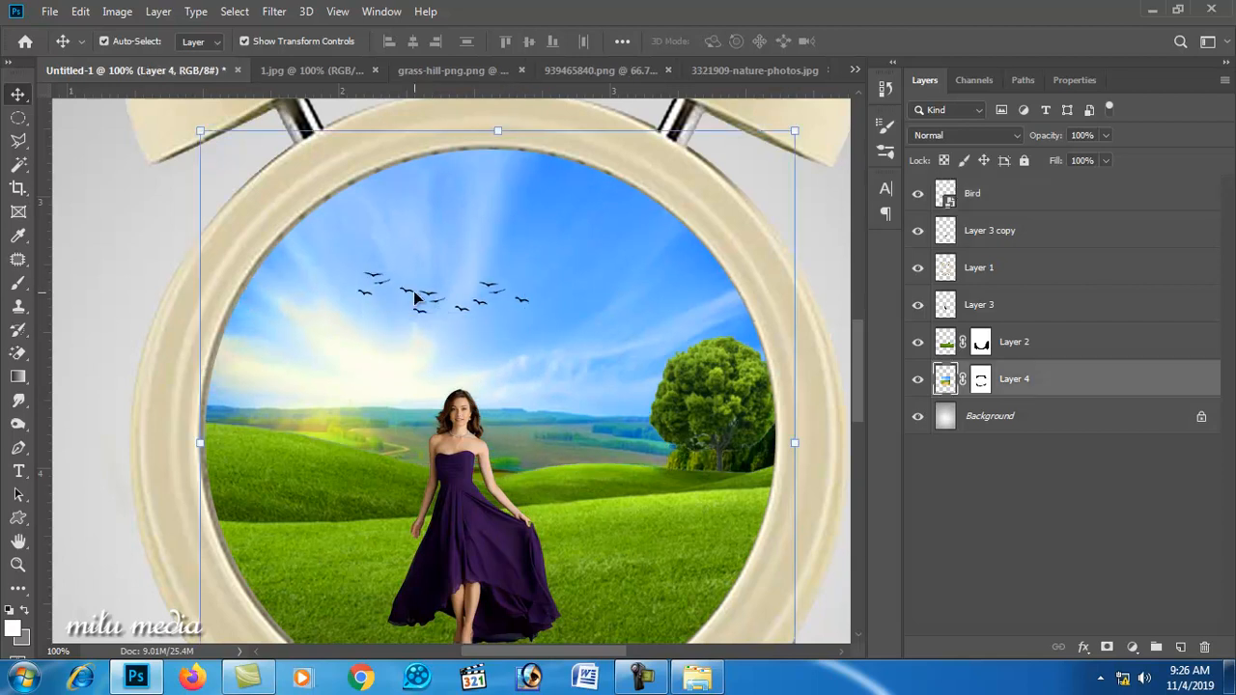
key("ctrl+z")
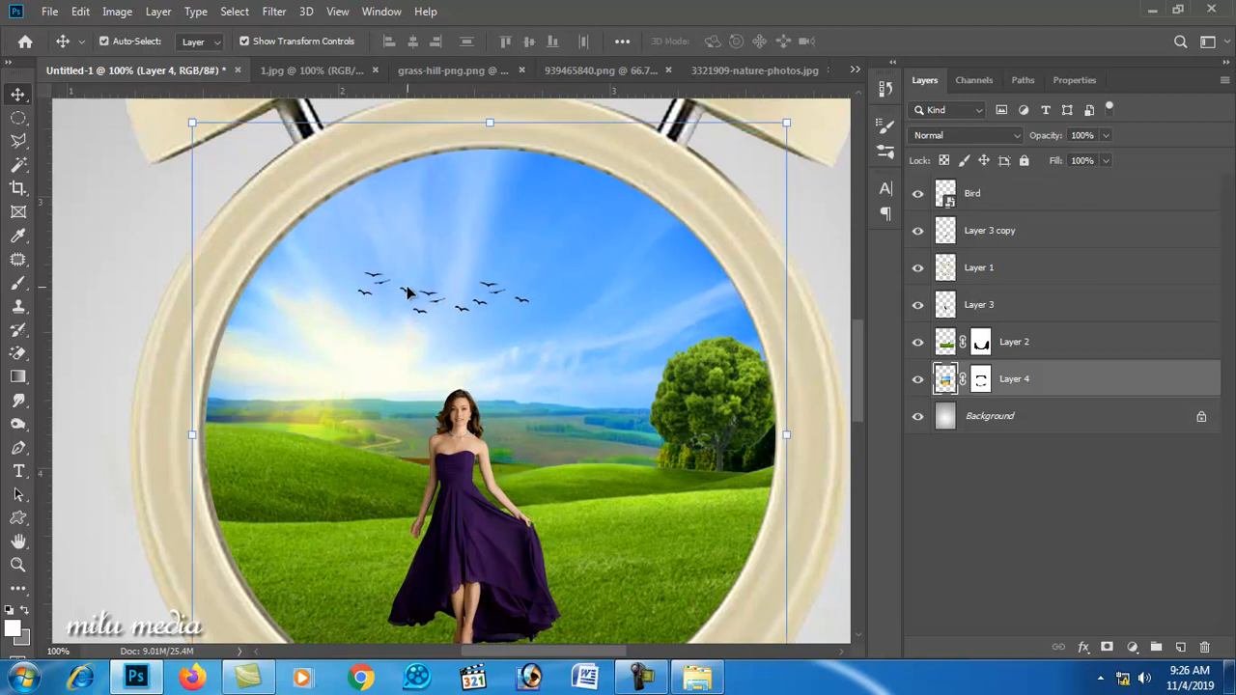
left_click(406, 293)
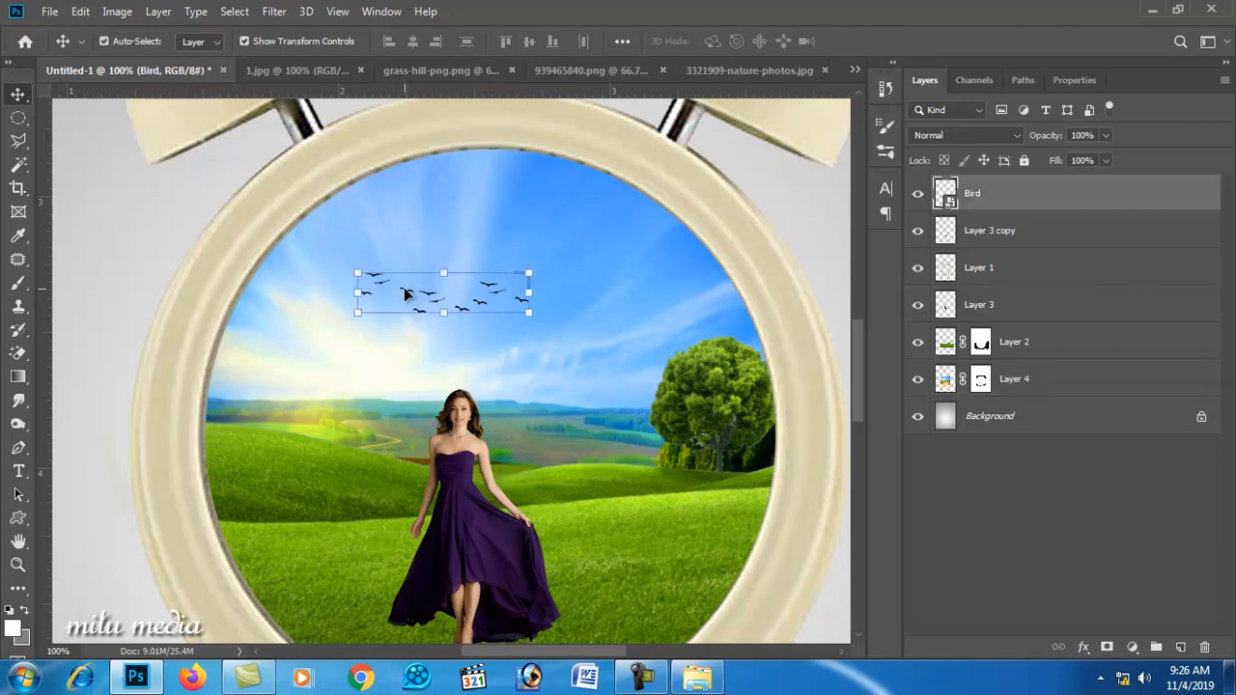
left_click(406, 295)
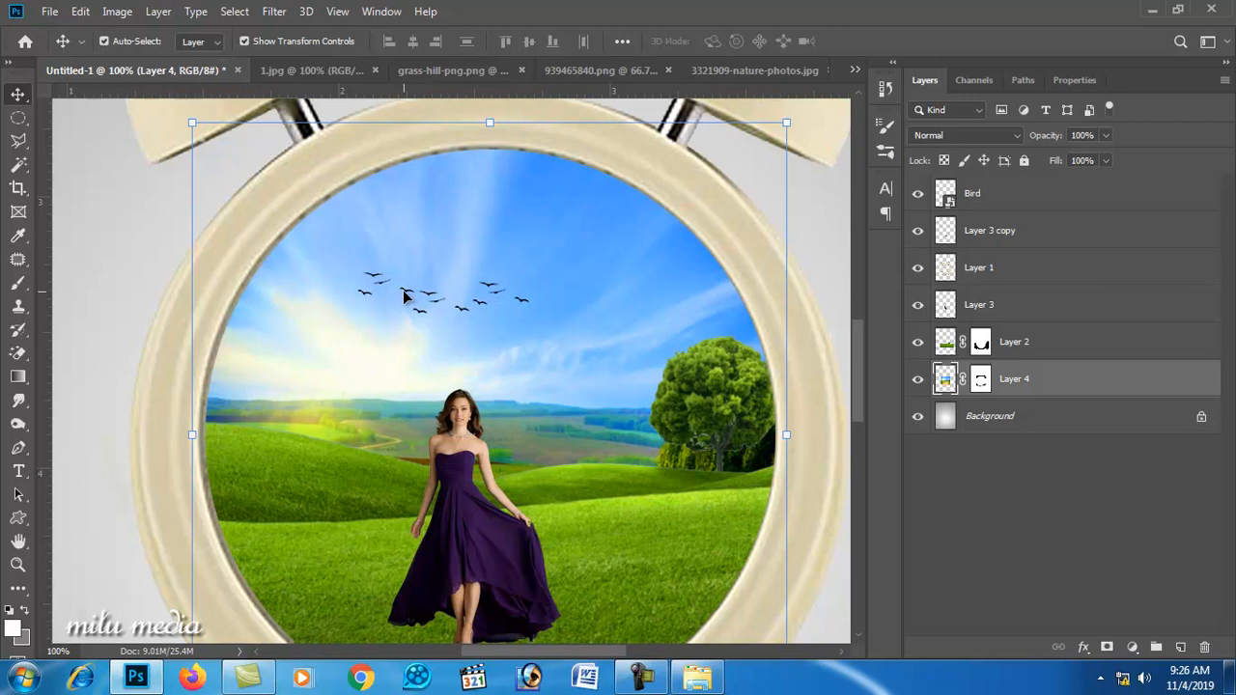
left_click(405, 297)
left_click_drag(405, 298, 340, 224)
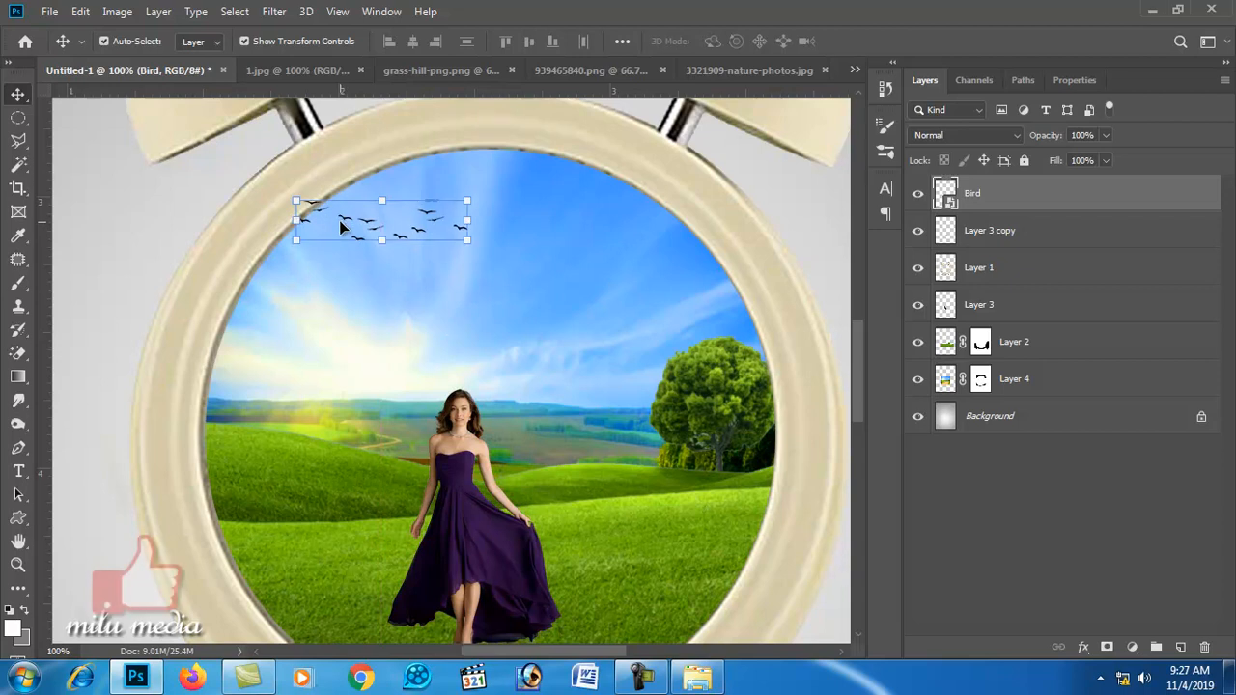
- Send the Bird layer down the stack to sit directly below Layer 1, behind the clock frame
key("ctrl+[")
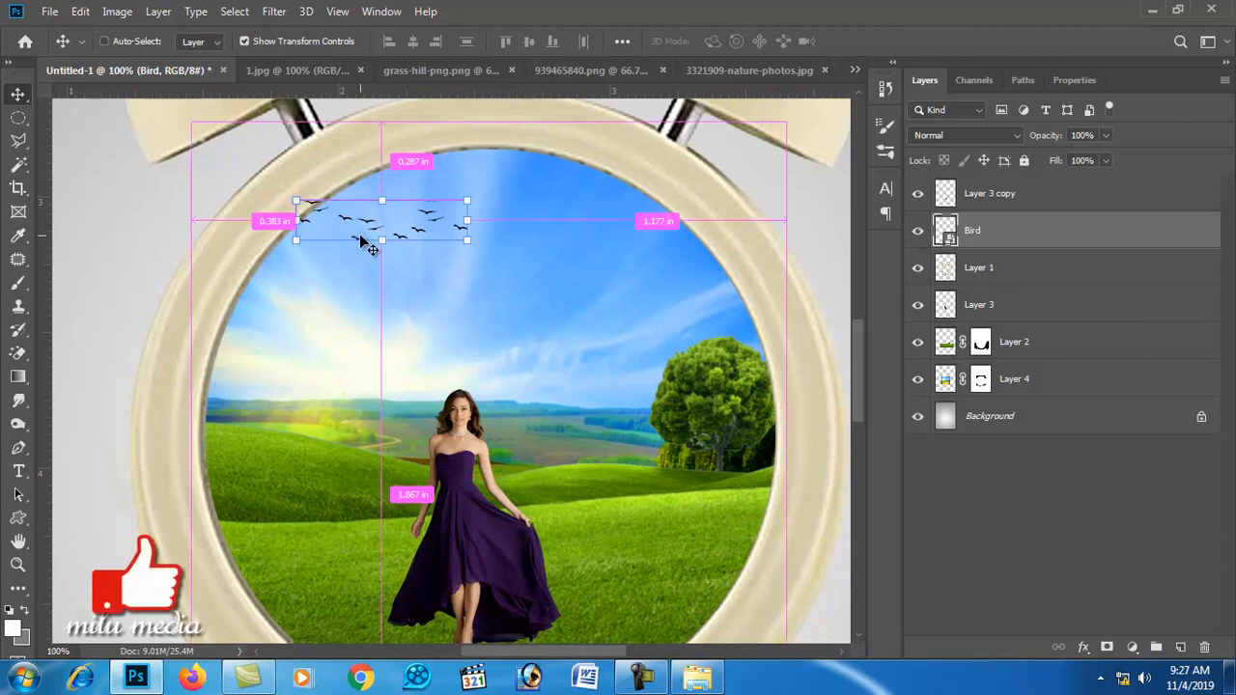
key("ctrl+]")
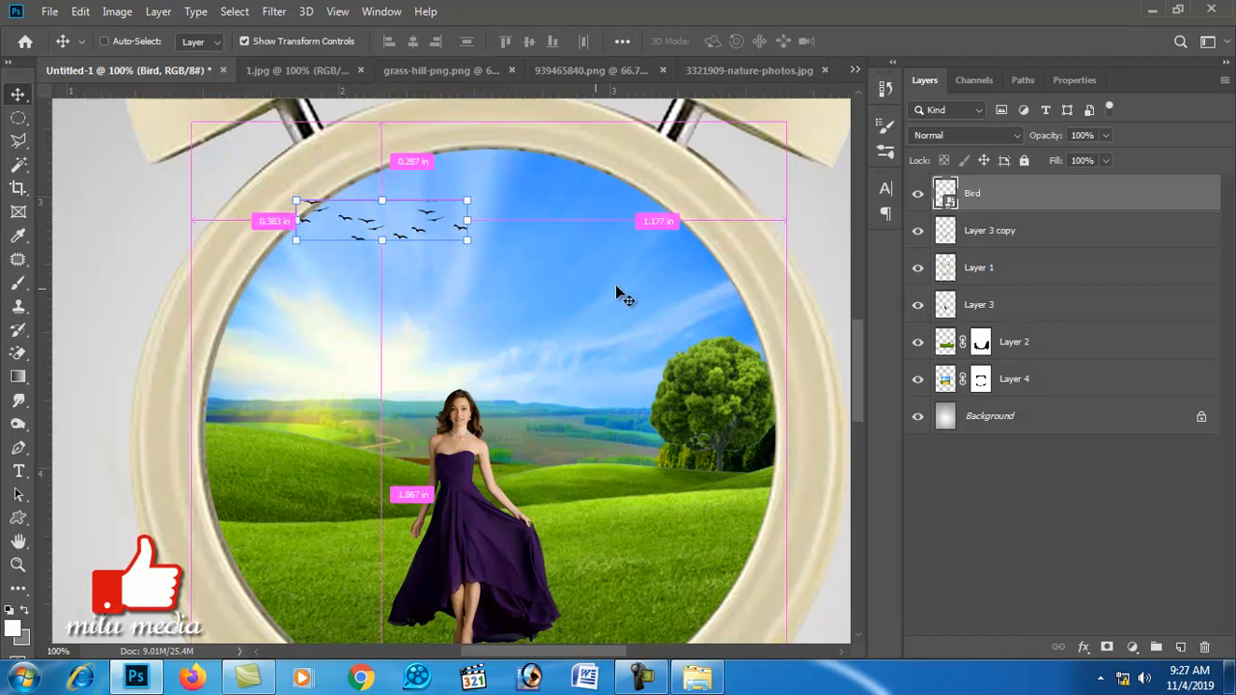
key("ctrl+[")
key("ctrl+[")
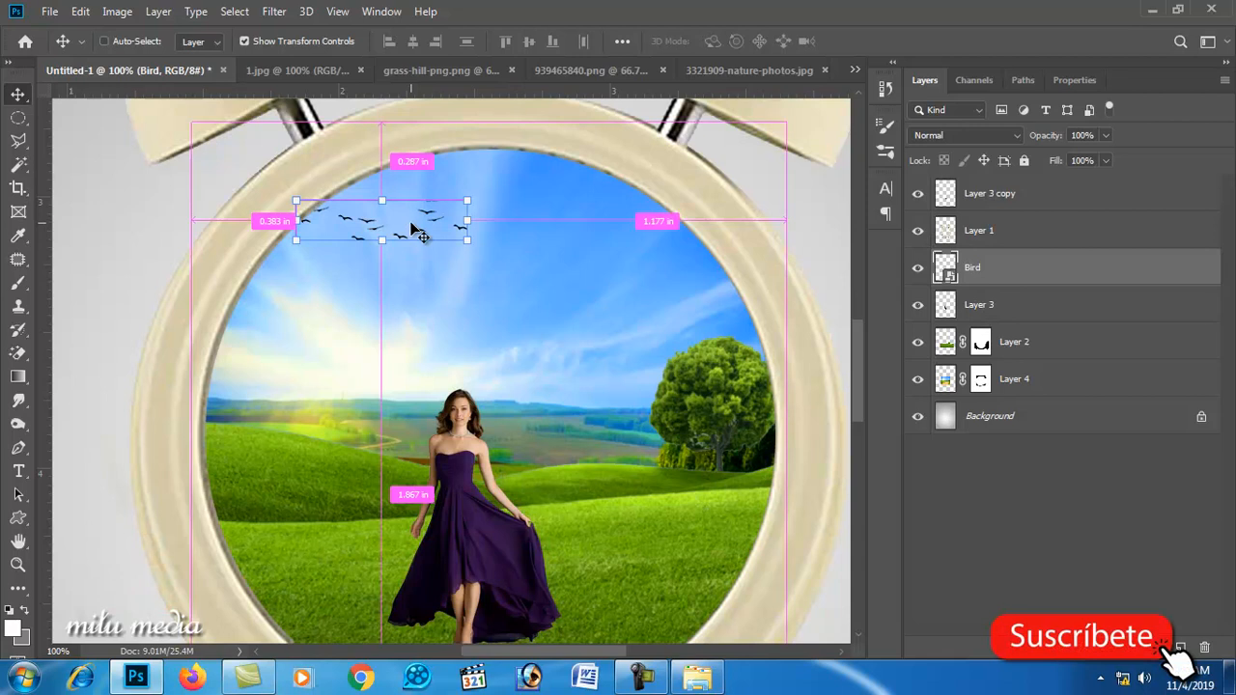
- Duplicate the Bird layer and move the copy across to the upper-right part of the dial's sky
key("ctrl+j")
key("Right")
key("Right")
key("Right")
key("Right")
key("Right")
key("Right")
key("Right")
key("Right")
key("Right")
key("Right")
key("Right")
key("Right")
key("Right")
key("Right")
key("Right")
key("Right")
key("Right")
key("Right")
key("Right")
key("Right")
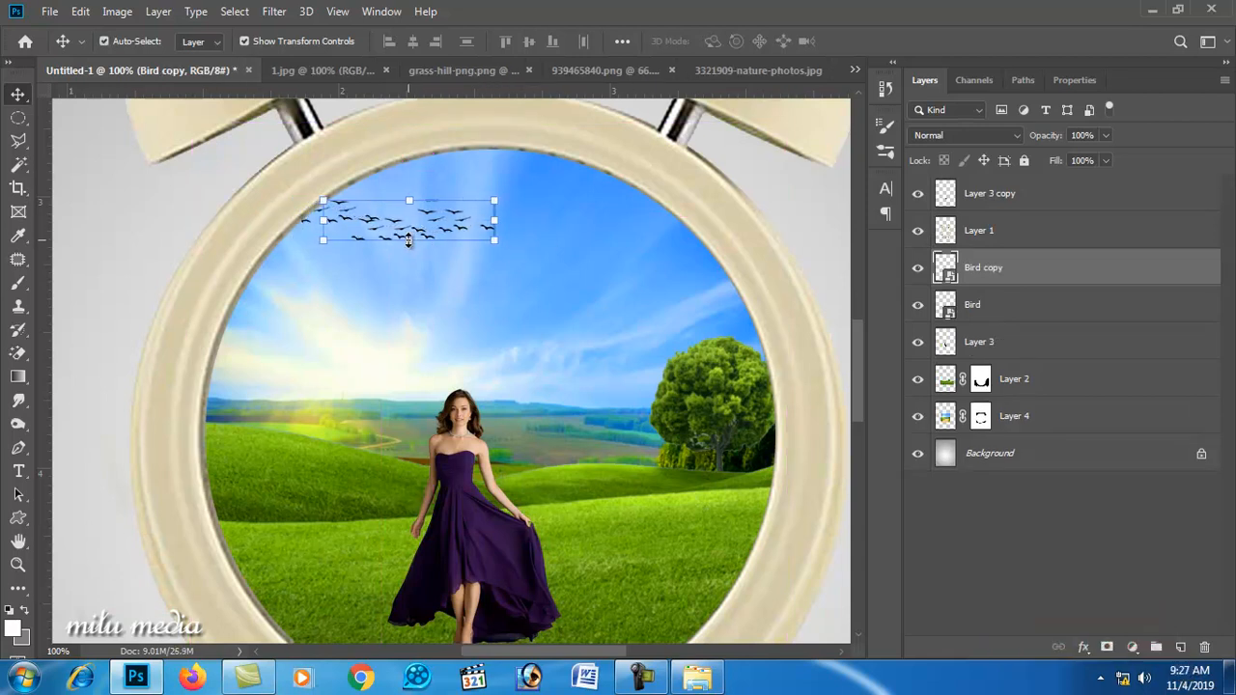
left_click_drag(396, 222, 640, 237)
- Raise the Bird copy layer above Layer 1 and shift it slightly so the flock overlaps the dial's upper-right rim
key("ctrl+]")
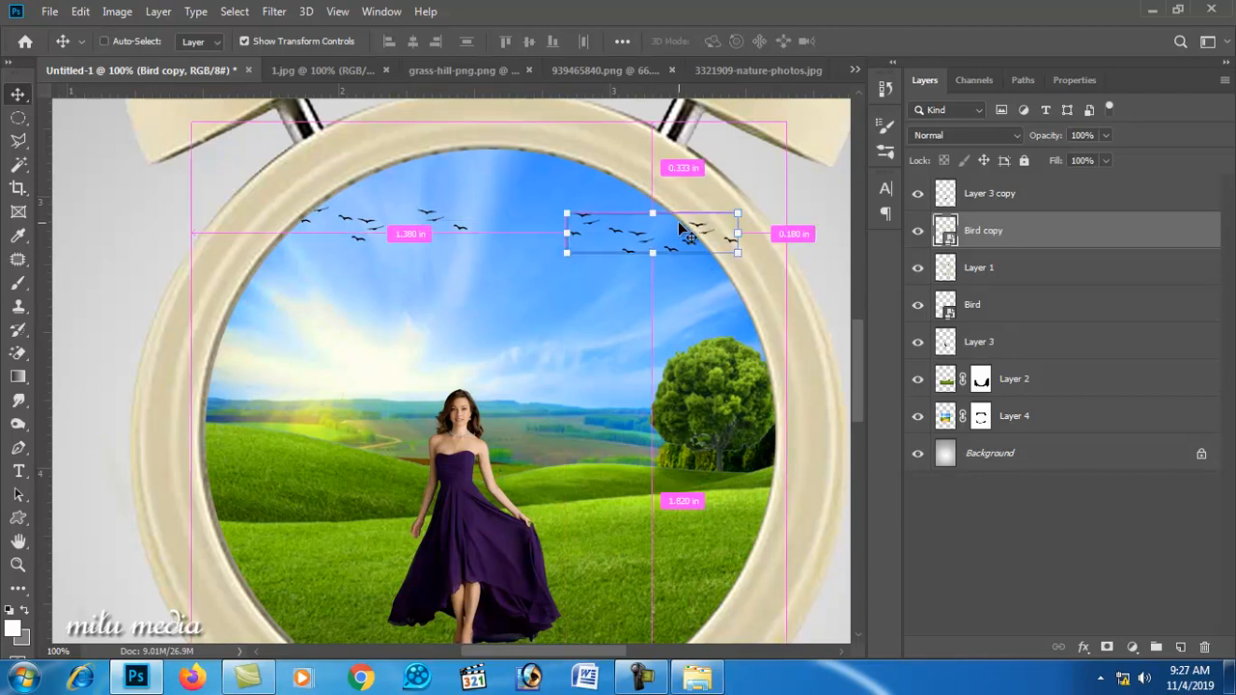
left_click(738, 252)
left_click_drag(750, 251, 758, 260)
key("Return")
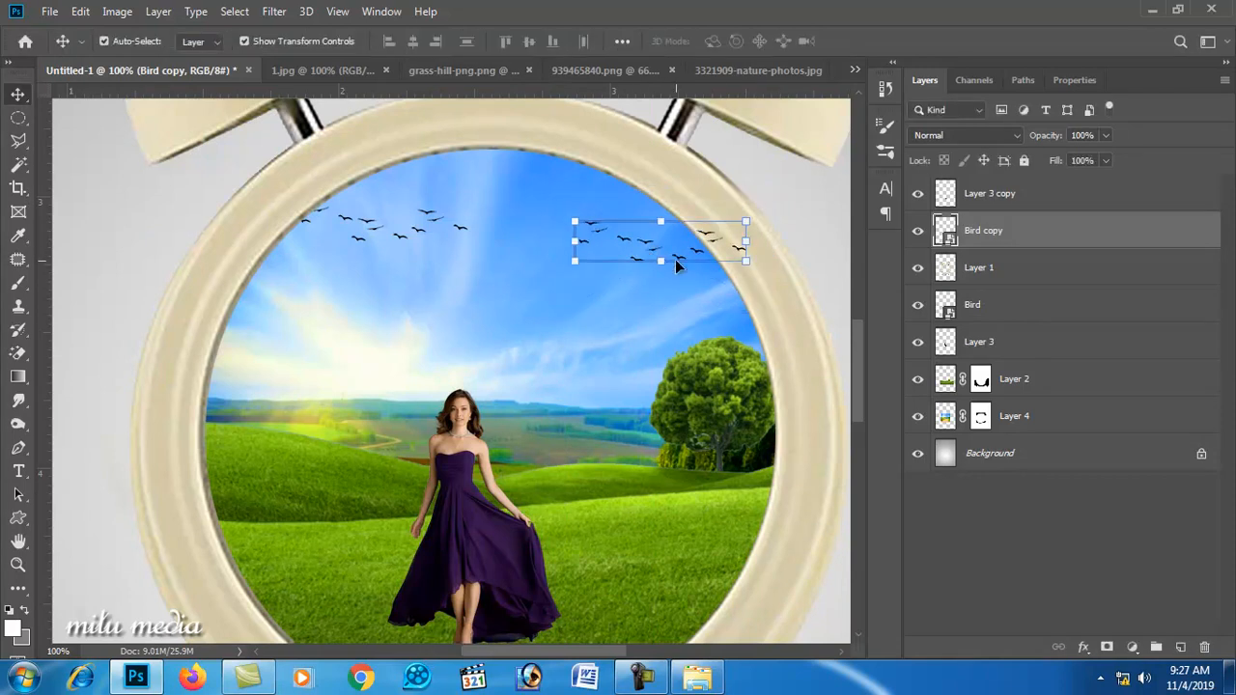
key("Left")
key("Left")
key("Left")
key("Left")
key("Left")
key("Left")
key("Left")
key("Left")
key("Left")
key("Left")
key("Left")
key("Left")
key("Left")
key("Left")
key("Left")
key("Left")
key("Left")
key("Left")
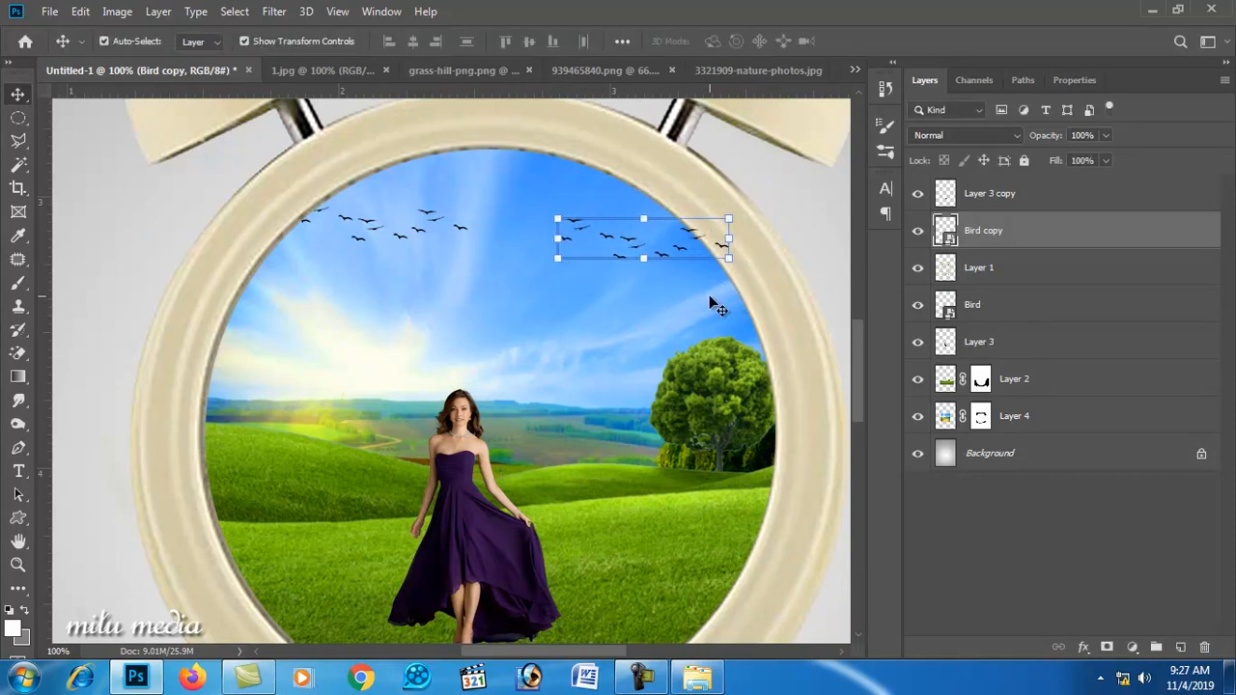
key("Up")
key("Up")
key("Up")
key("Up")
key("Up")
key("Up")
- Examine the whole clock composition and the placement of both bird flocks in the dial
left_click(638, 322)
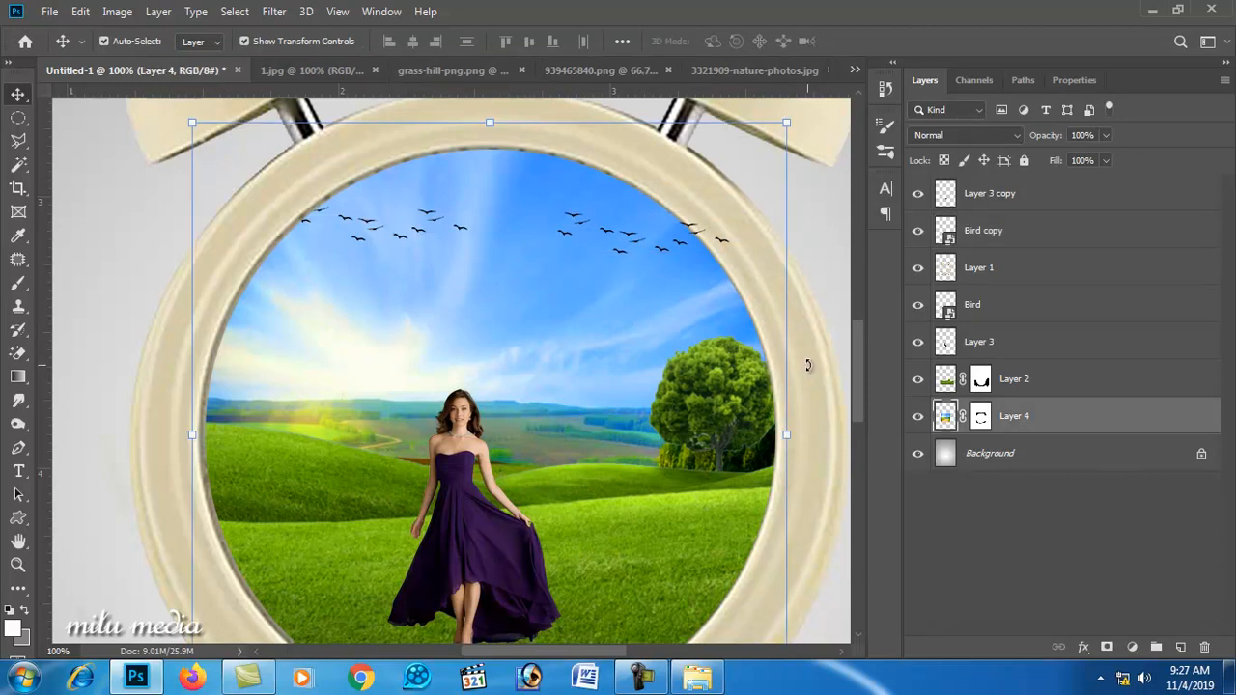
key("ctrl+t")
scroll(801, 362, "down", 2)
key("Return")
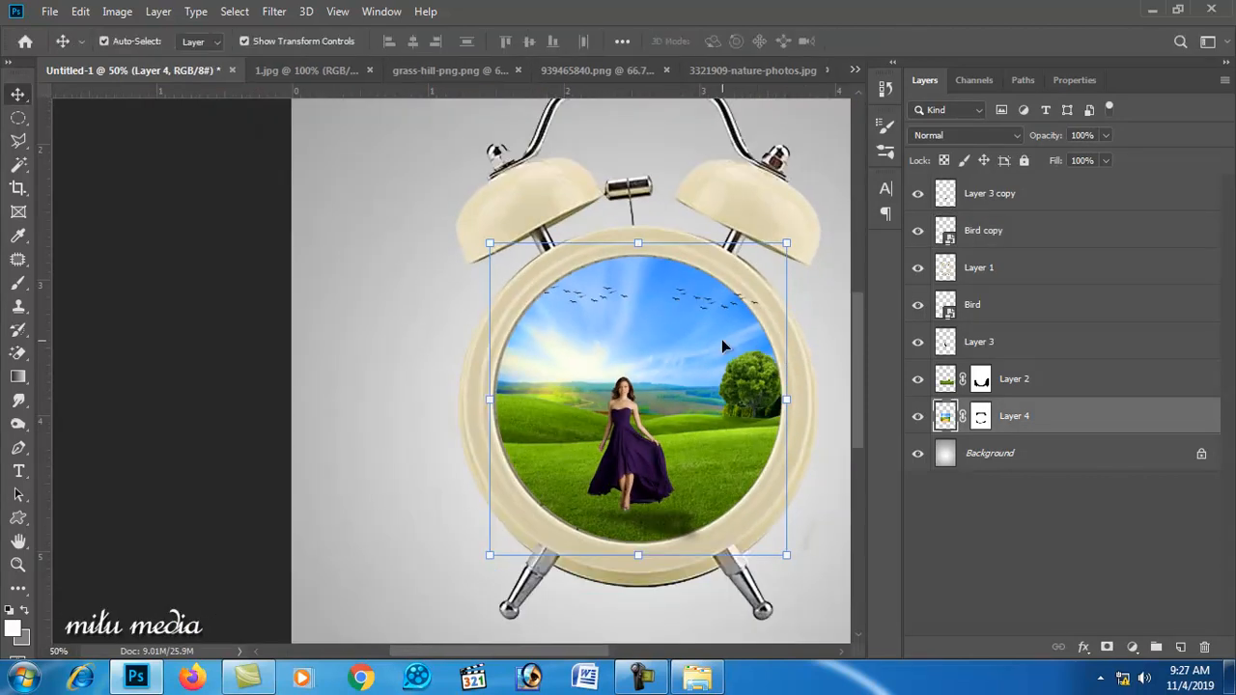
scroll(734, 349, "down", 3)
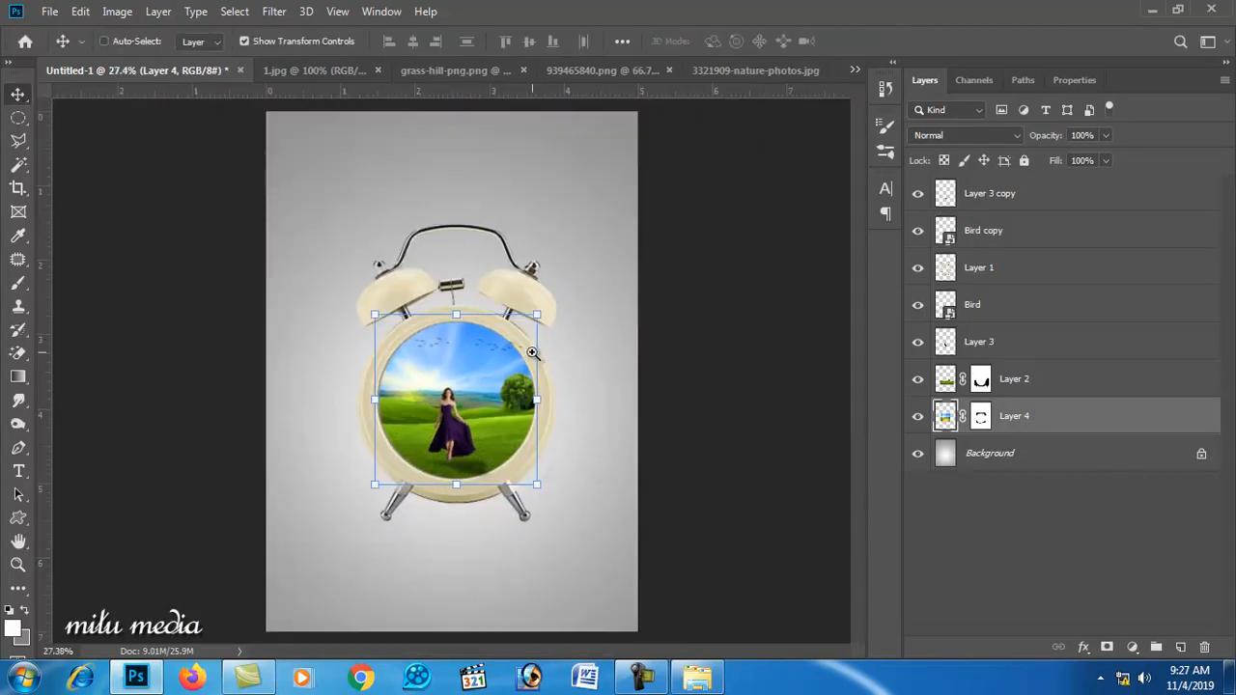
scroll(545, 370, "up", 3)
left_click_drag(566, 383, 587, 361)
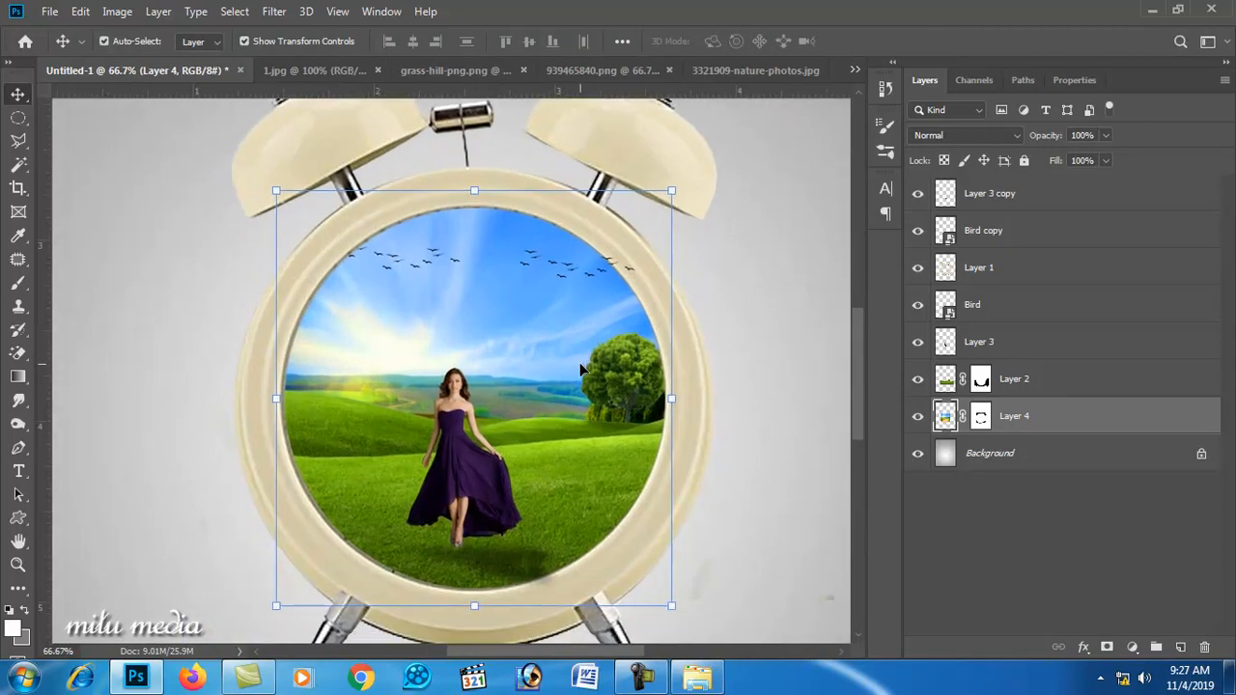
left_click(778, 364)
scroll(518, 414, "down", 2)
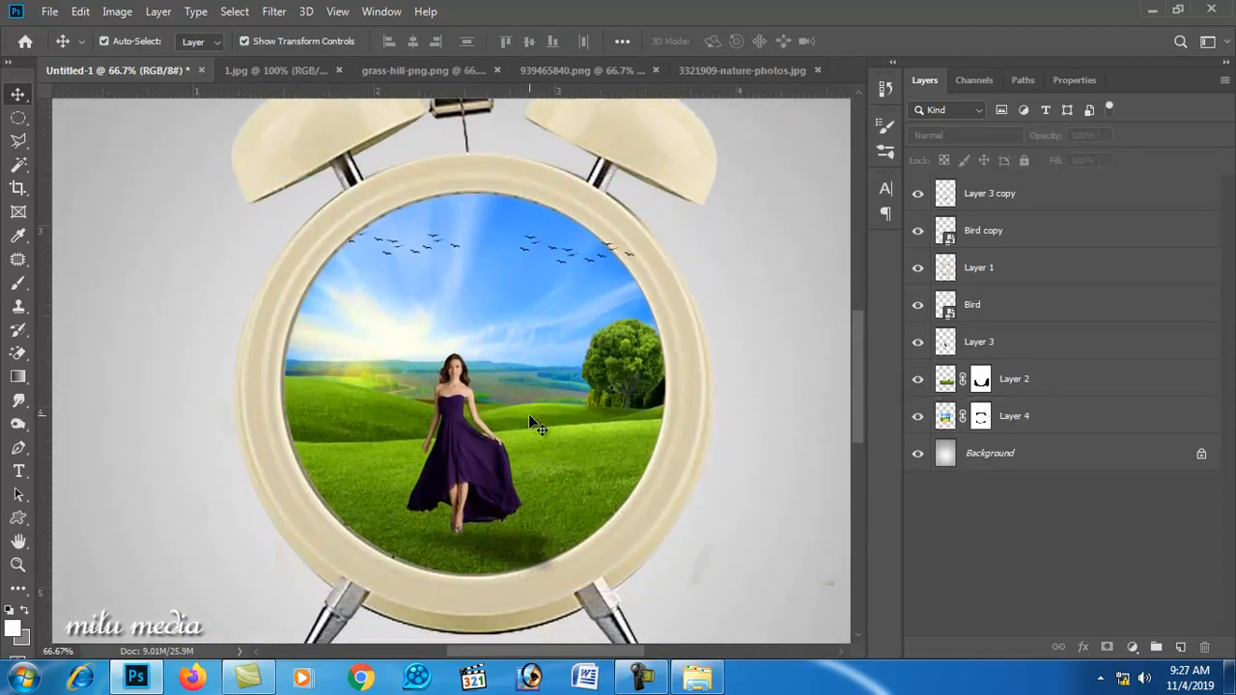
scroll(534, 415, "down", 1)
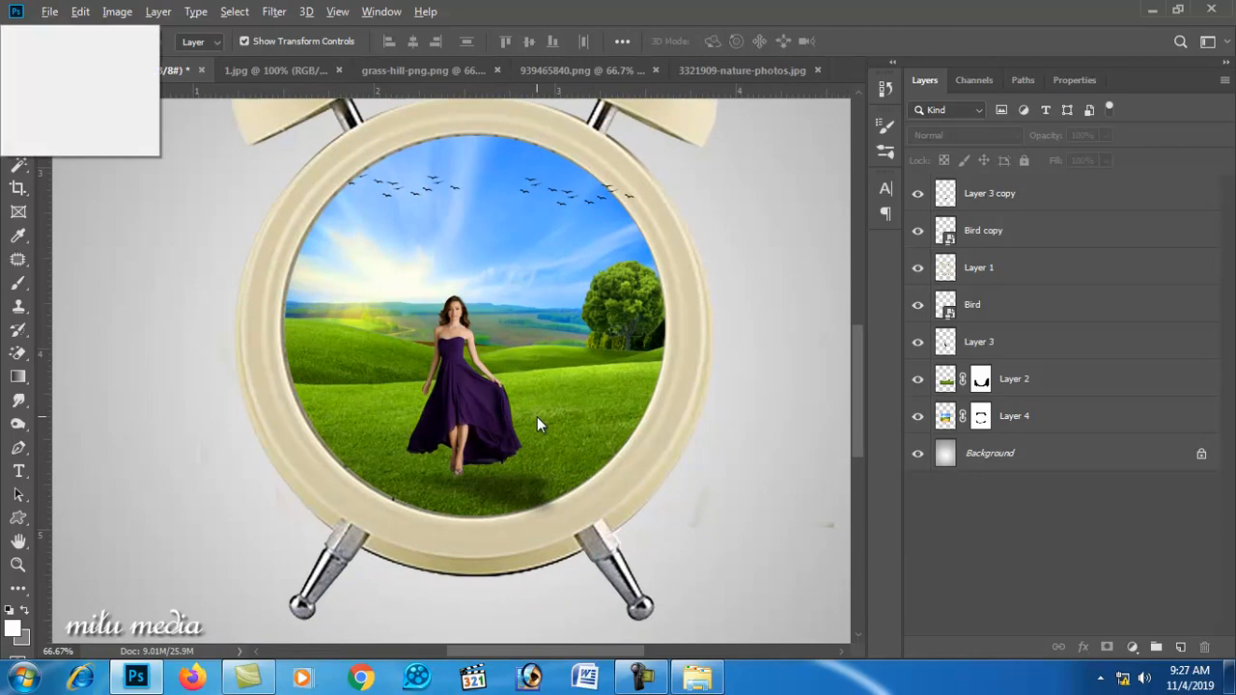
scroll(537, 416, "down", 2)
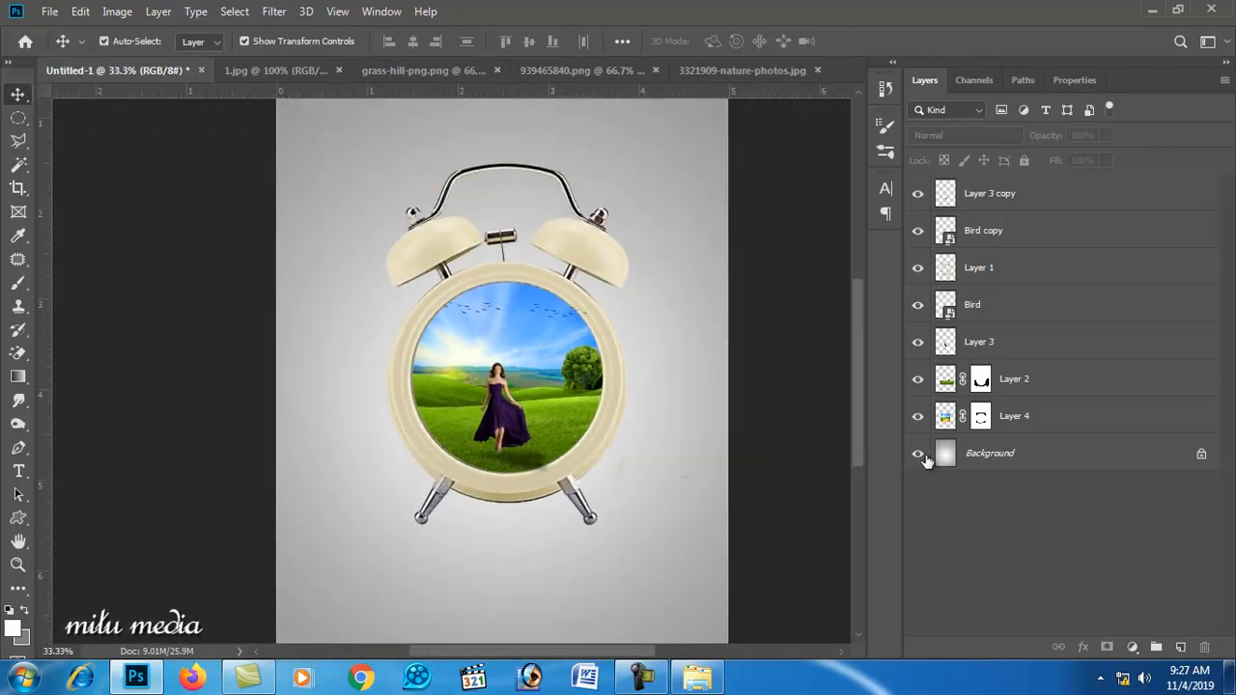
- Create a new layer directly above the Background and paint one soft black brush dab below the clock
left_click(1181, 647)
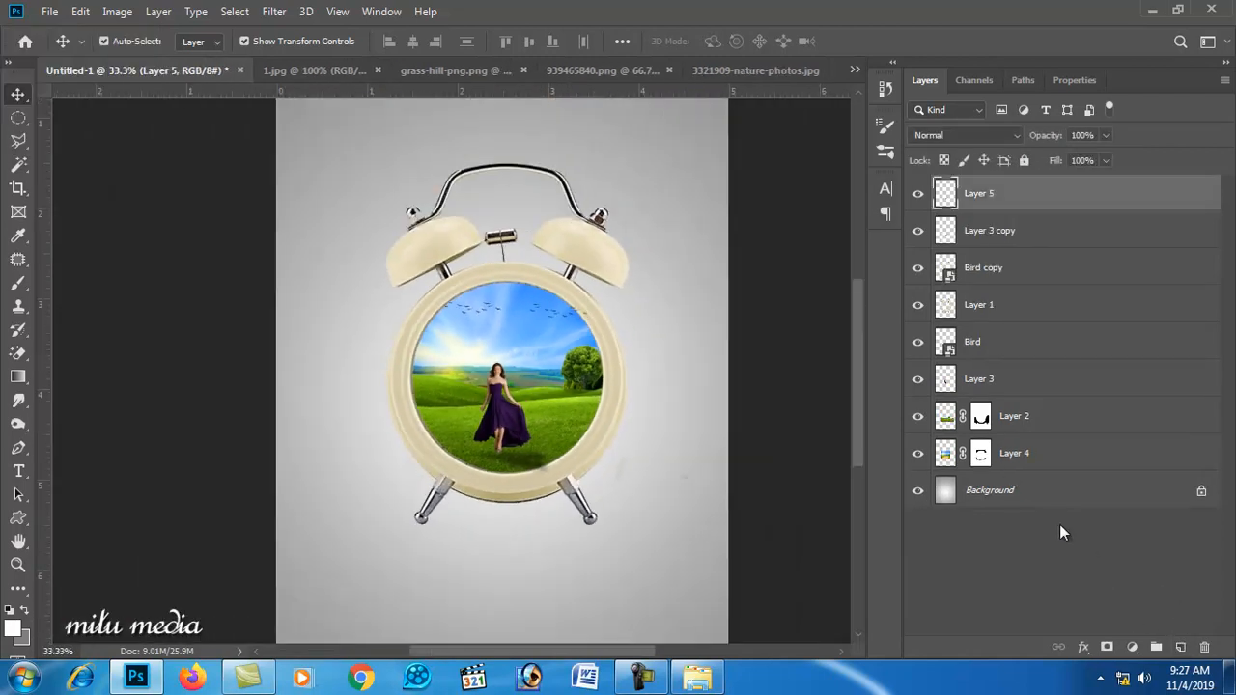
left_click_drag(997, 207, 1010, 462)
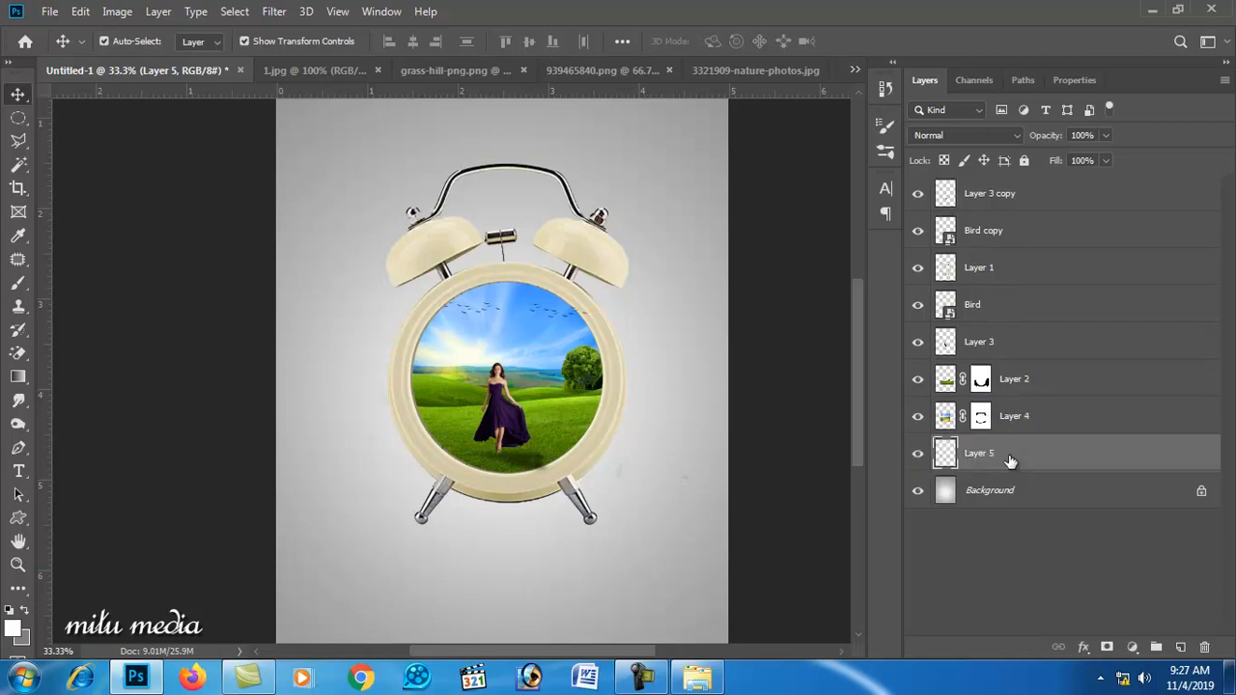
left_click(18, 282)
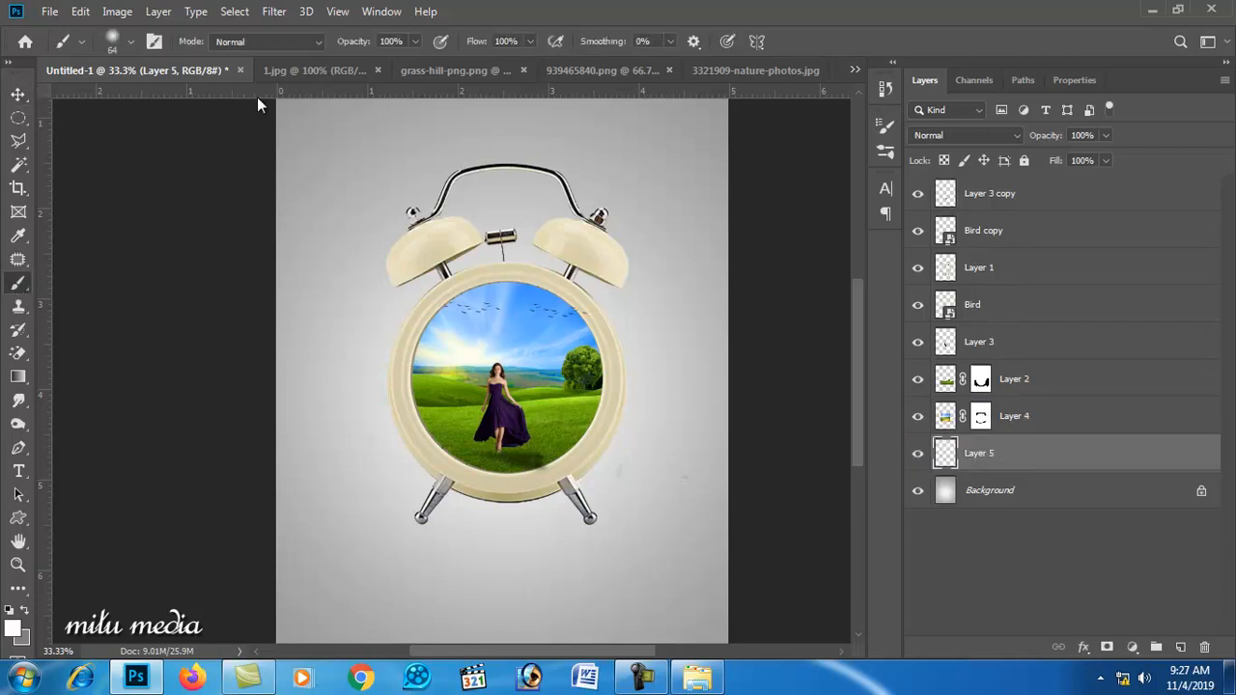
left_click(11, 612)
left_click(502, 563)
- Stretch the black dab horizontally from its center into a flat shadow slightly wider than the clock
left_click(19, 93)
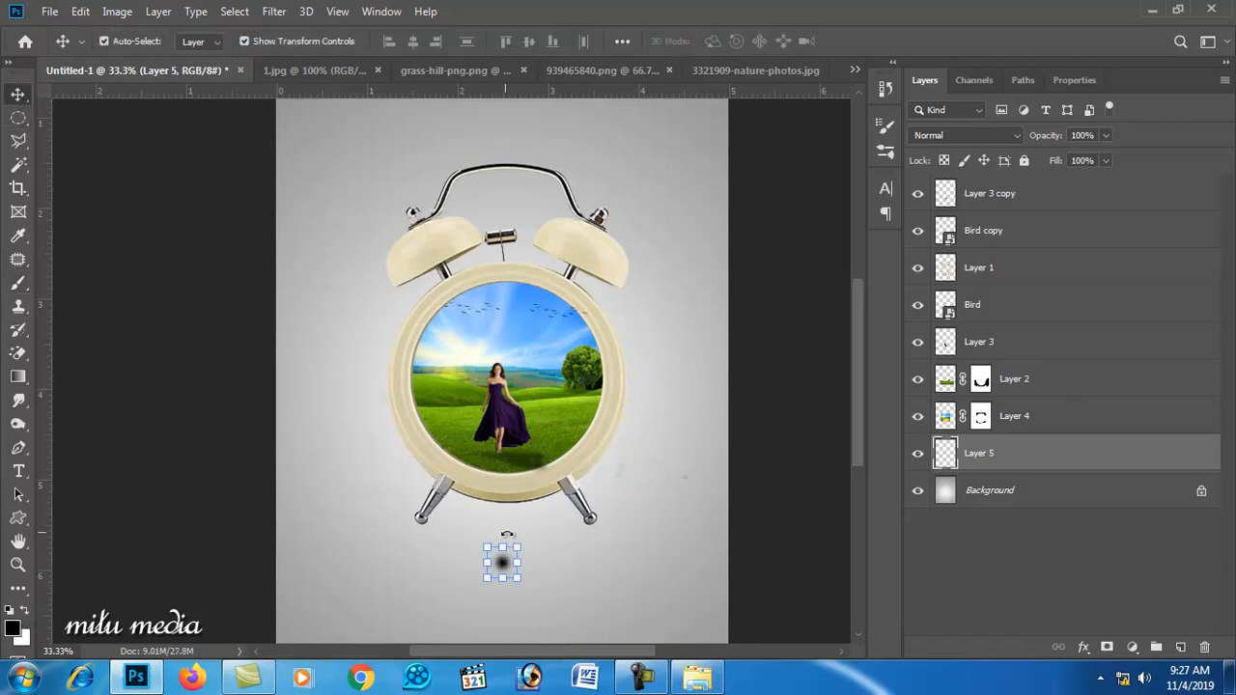
left_click_drag(521, 563, 646, 564)
key("Return")
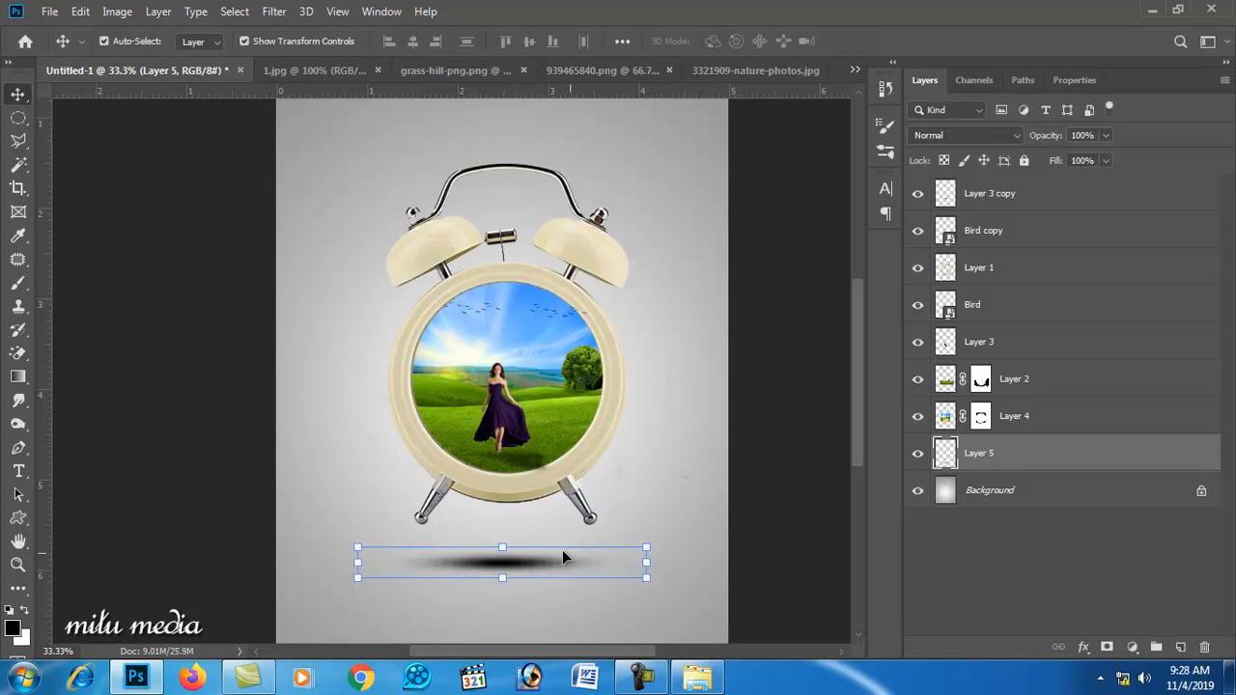
- Move the shadow up under the clock and nudge it into place between the two feet
left_click_drag(510, 567, 519, 519)
key("Left")
key("Left")
key("Left")
key("Left")
key("Right")
key("Up")
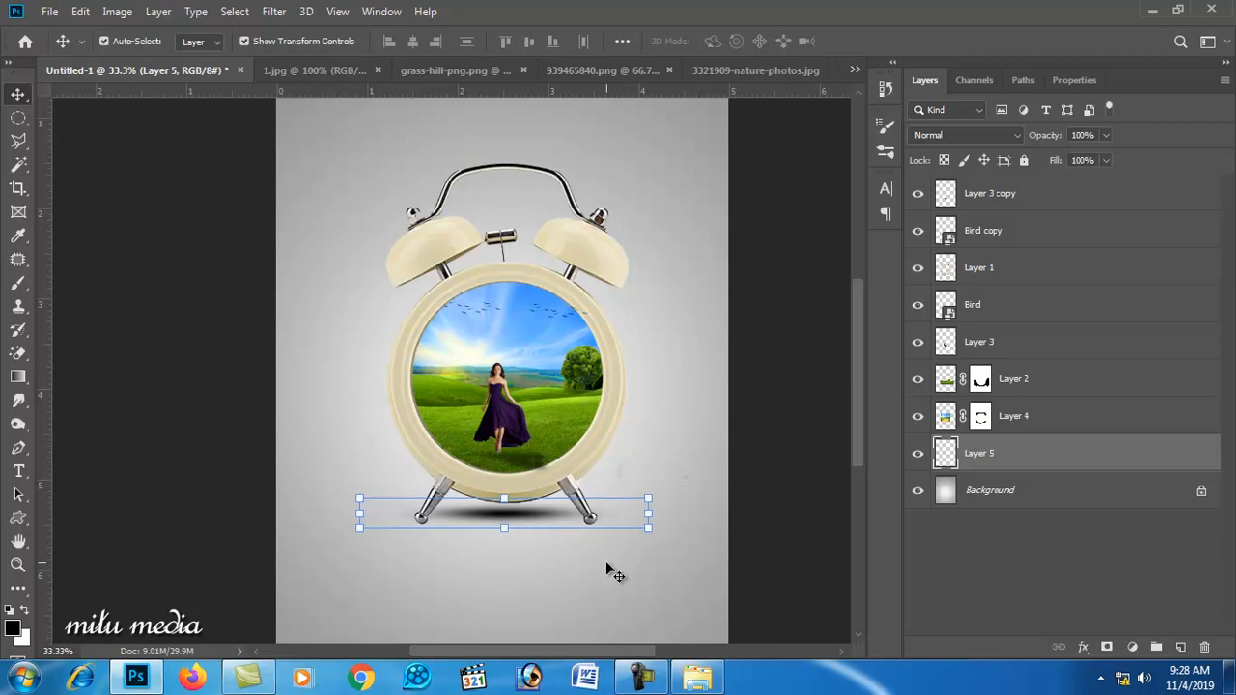
left_click(611, 572)
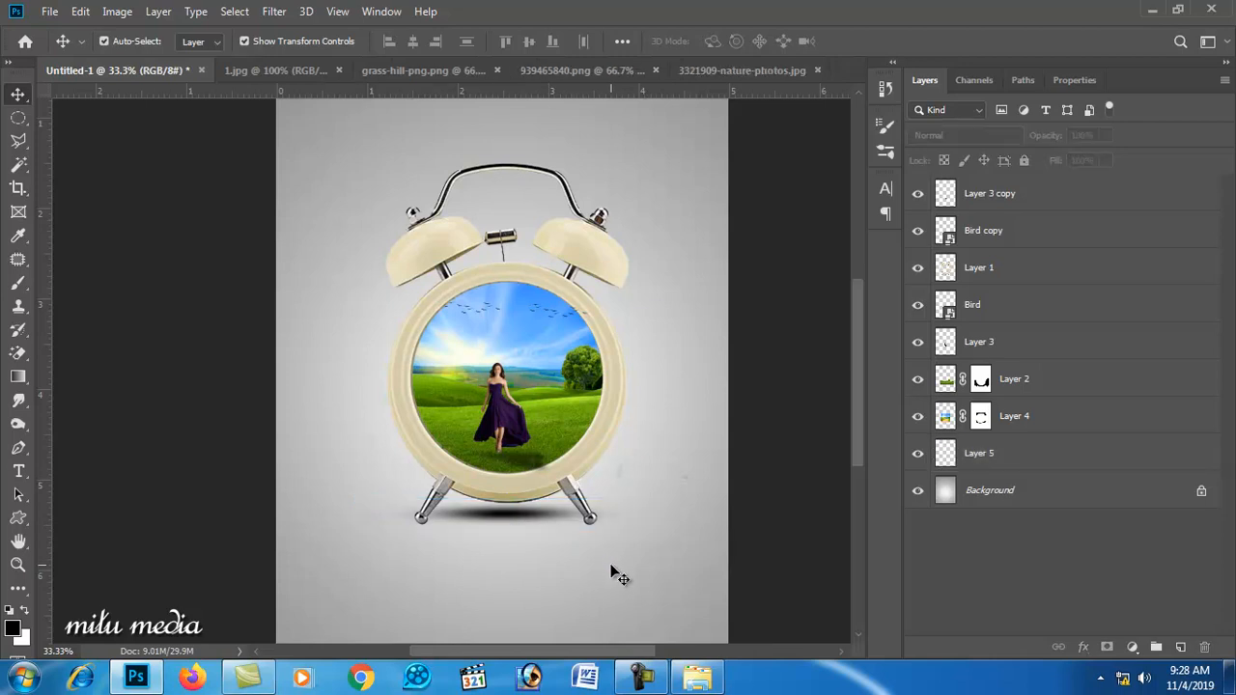
- Soften the clock's ground shadow on Layer 5 with a Gaussian Blur
left_click(519, 524)
left_click(235, 10)
mouse_move(273, 11)
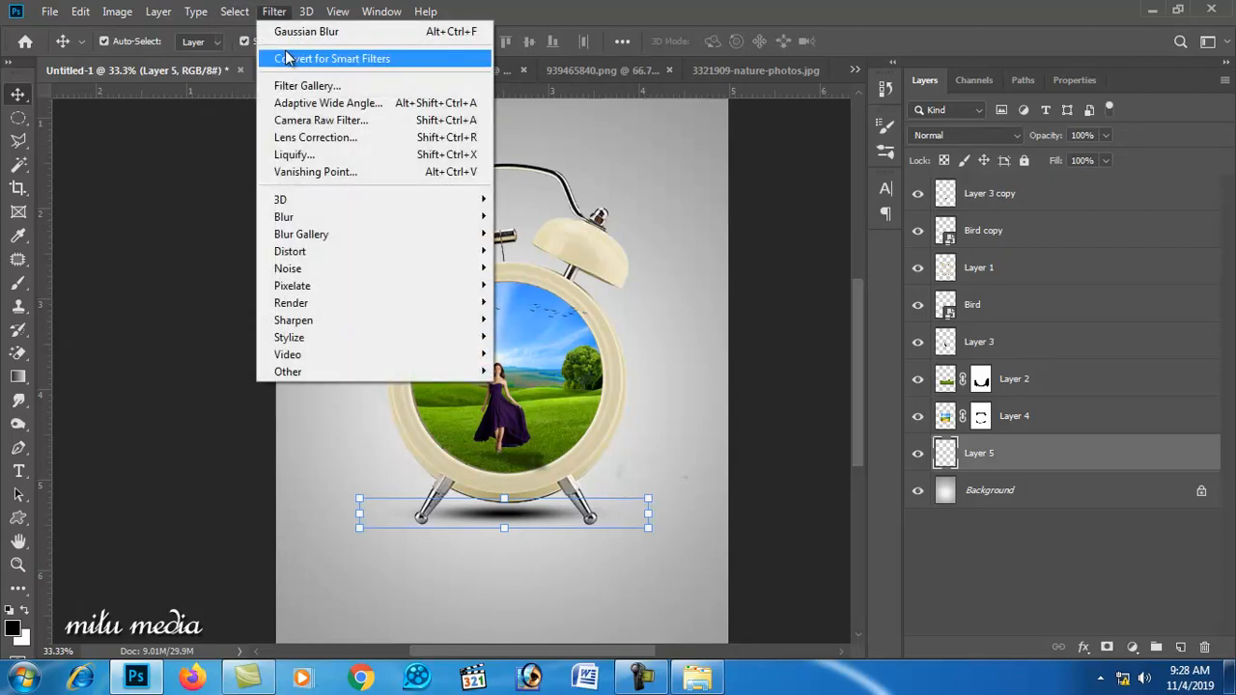
mouse_move(396, 219)
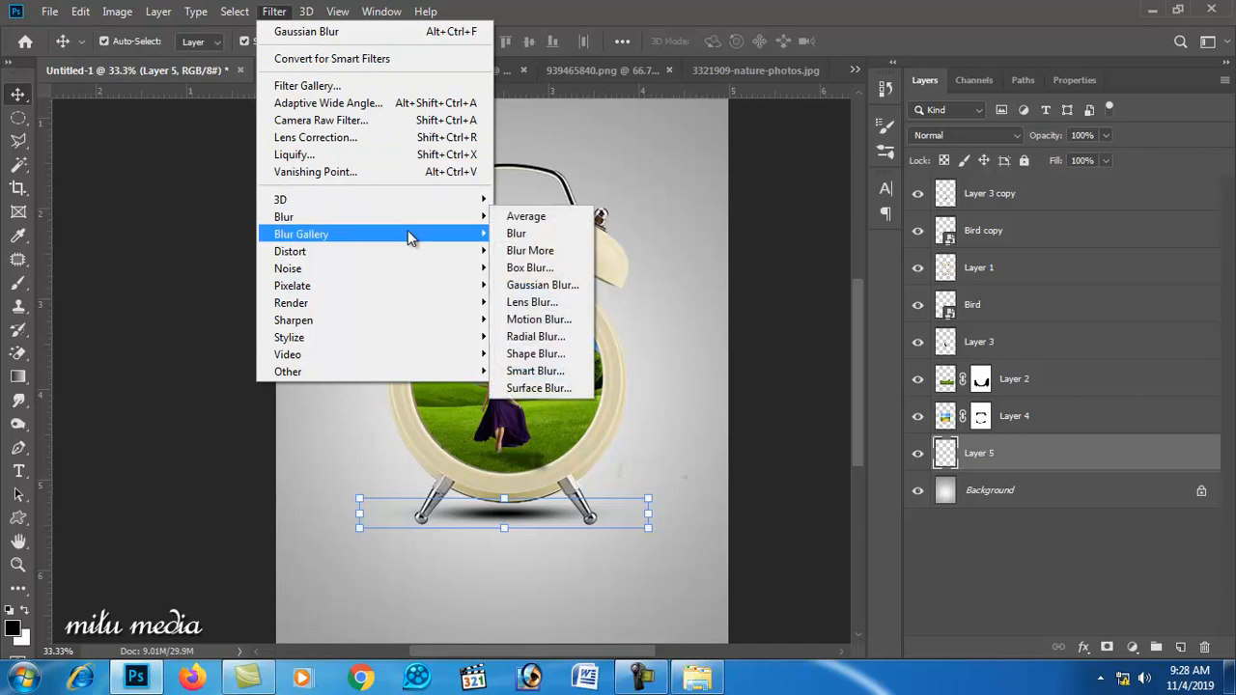
left_click(537, 284)
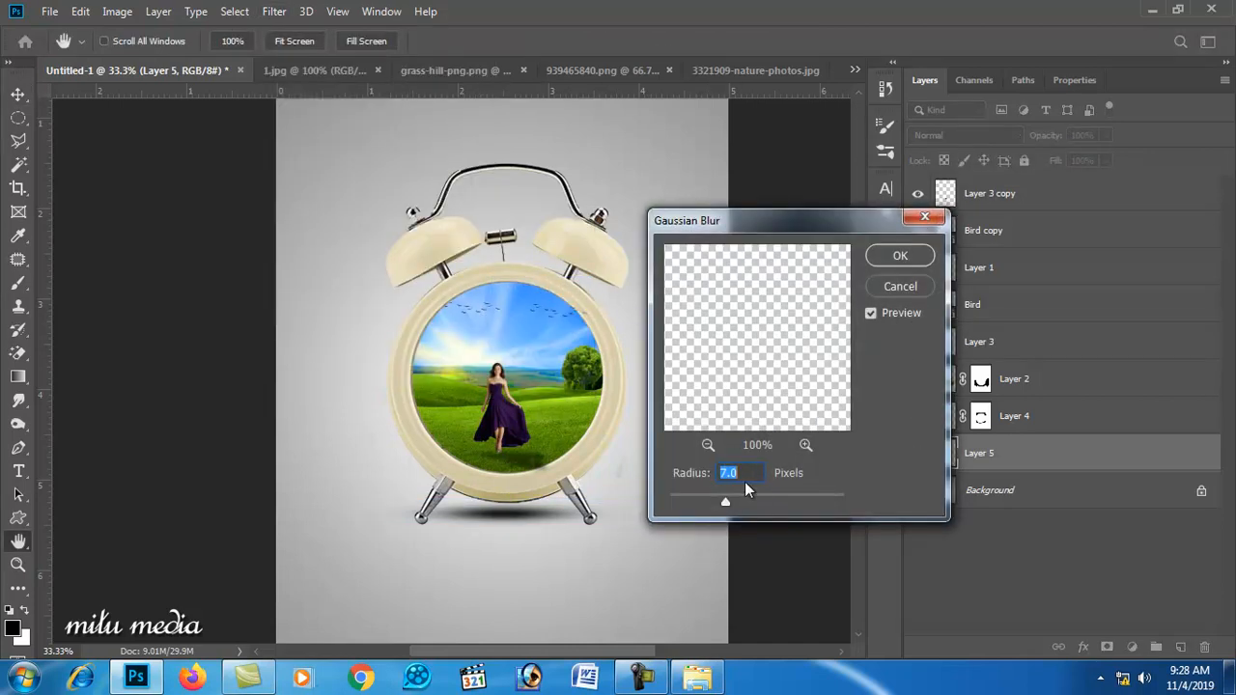
mouse_move(758, 503)
left_mouse_down()
mouse_move(719, 503)
mouse_move(742, 499)
left_mouse_up()
key("Return")
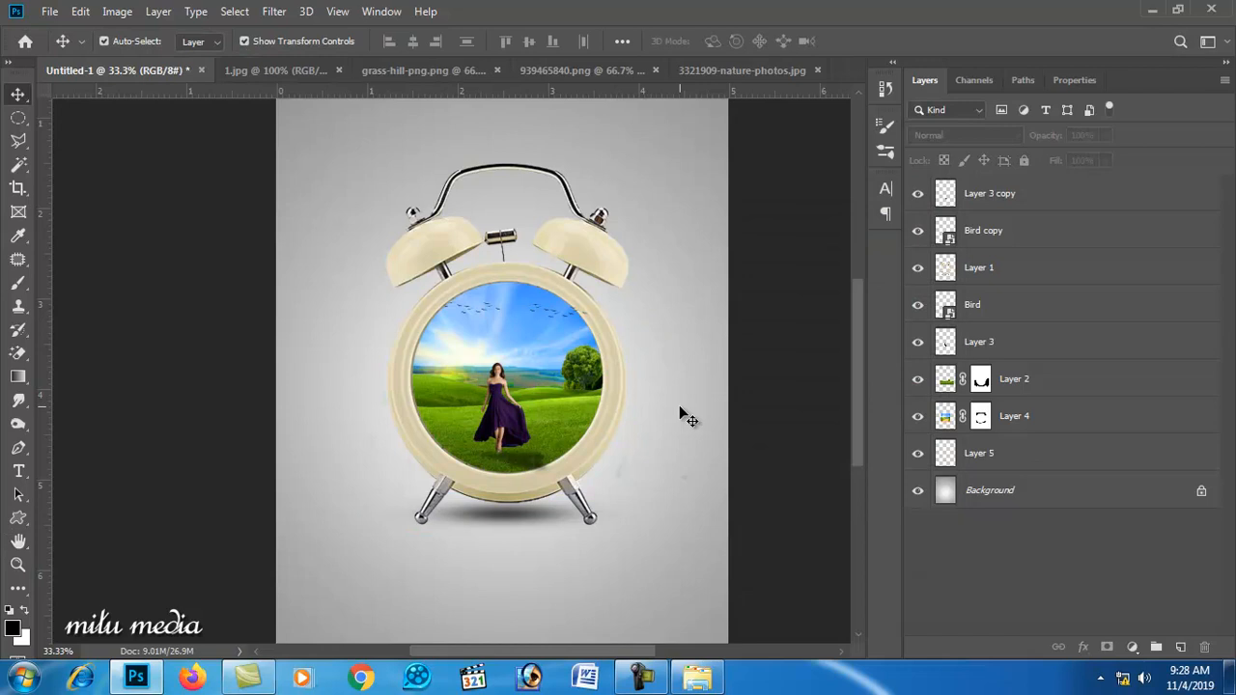
scroll(679, 406, "down", 2)
scroll(679, 404, "up", 1)
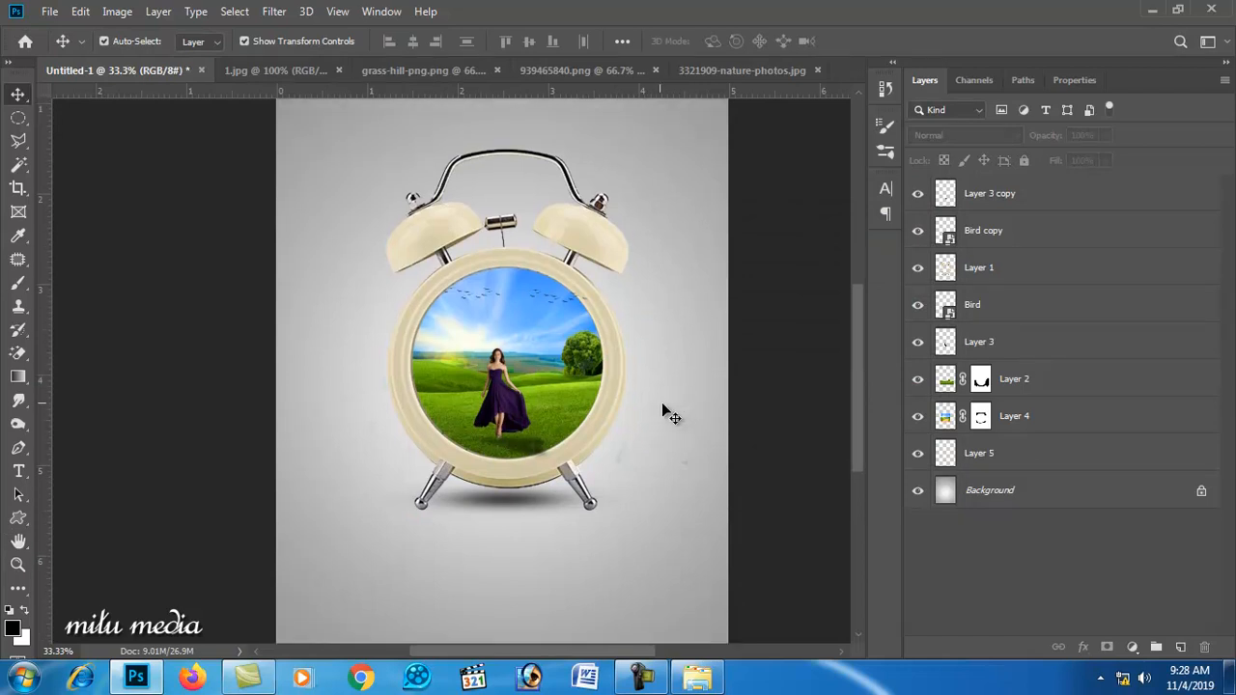
- Colorize the Background layer red with Hue/Saturation, using hue 0 and saturation 89
left_click(616, 377, "ctrl")
left_click_drag(507, 322, 527, 372)
left_click(580, 320)
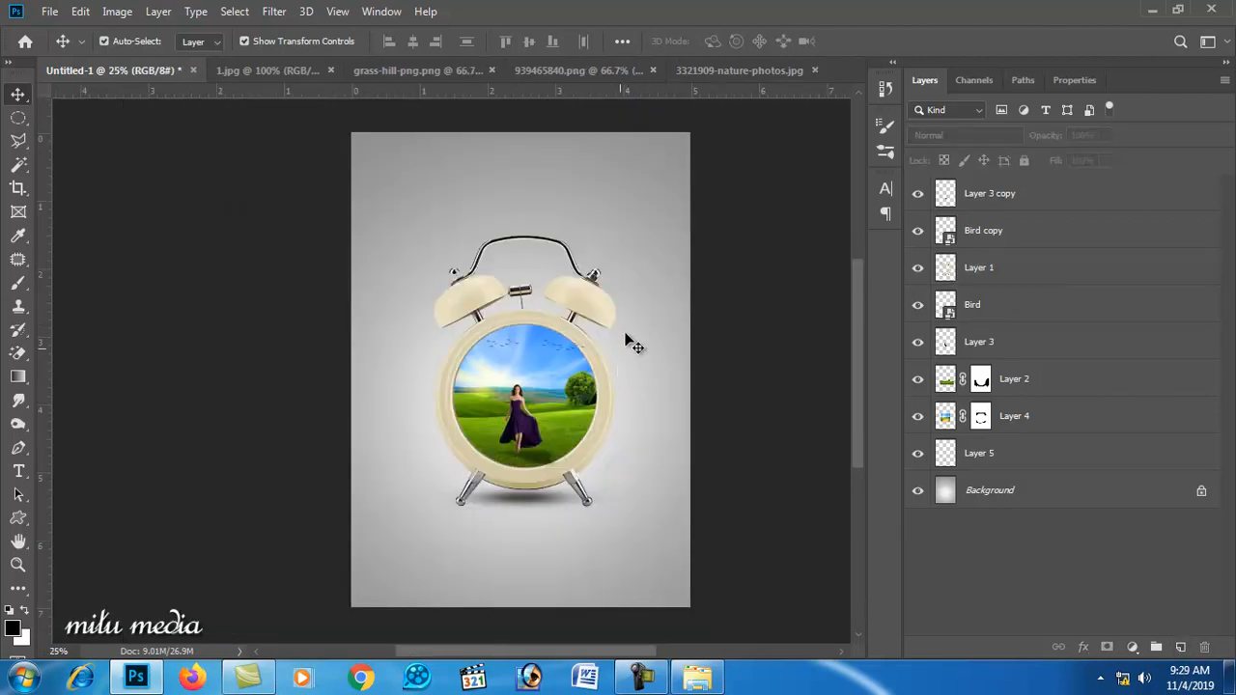
scroll(585, 410, "up", 2)
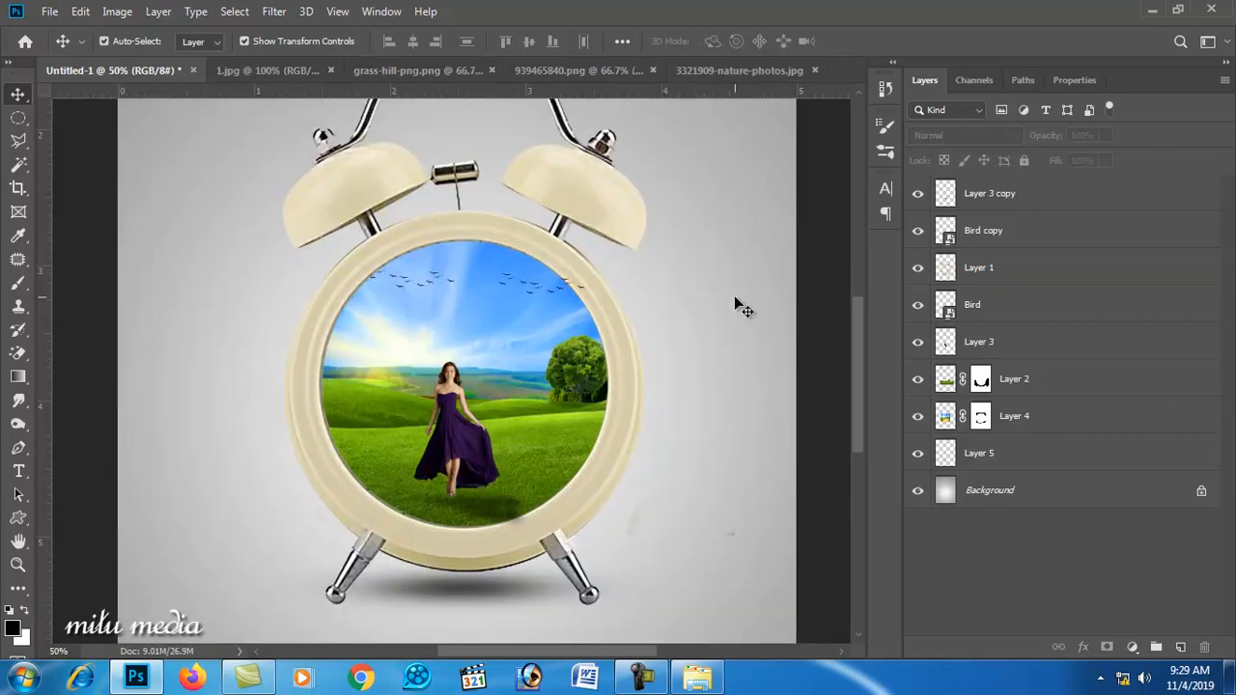
right_click(734, 299)
left_click(763, 307)
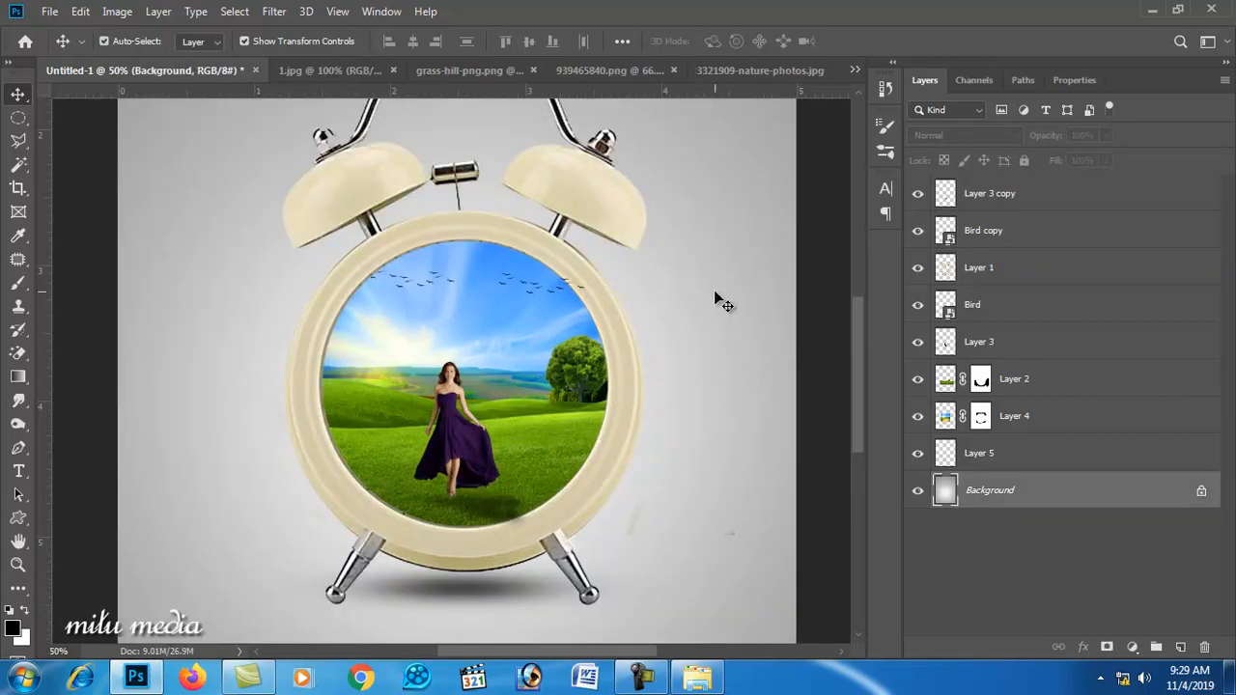
key("ctrl+u")
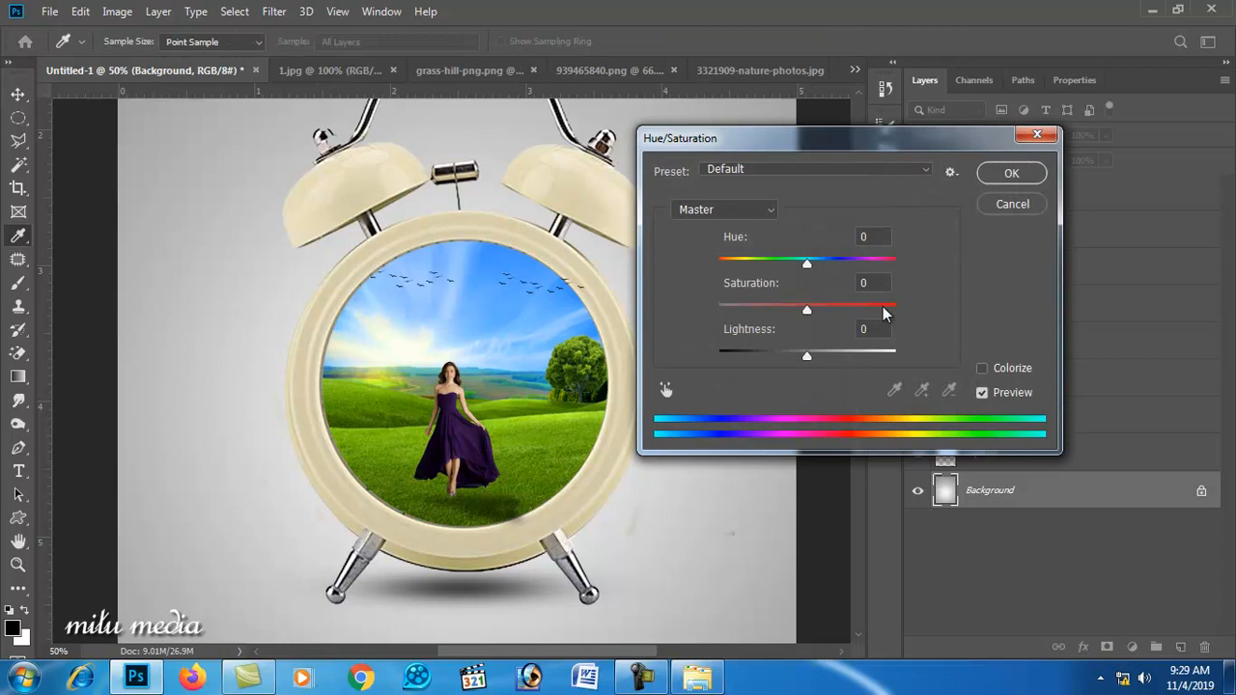
left_click(880, 306)
left_click(980, 369)
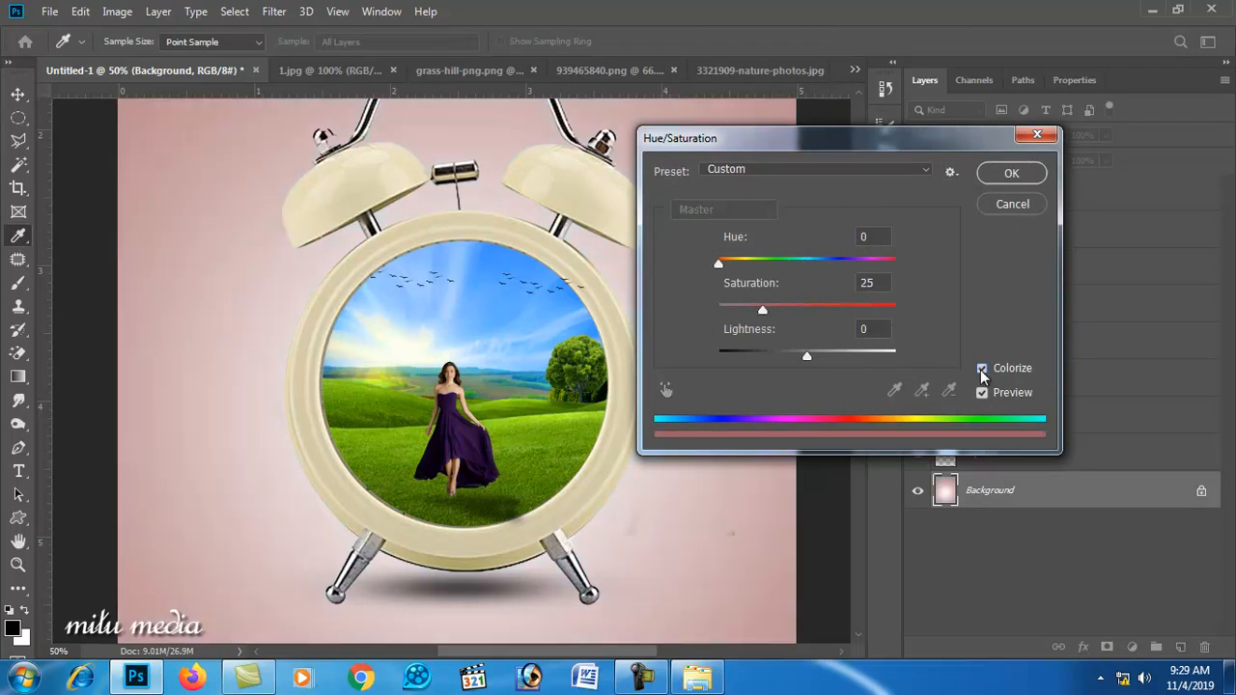
left_click(877, 306)
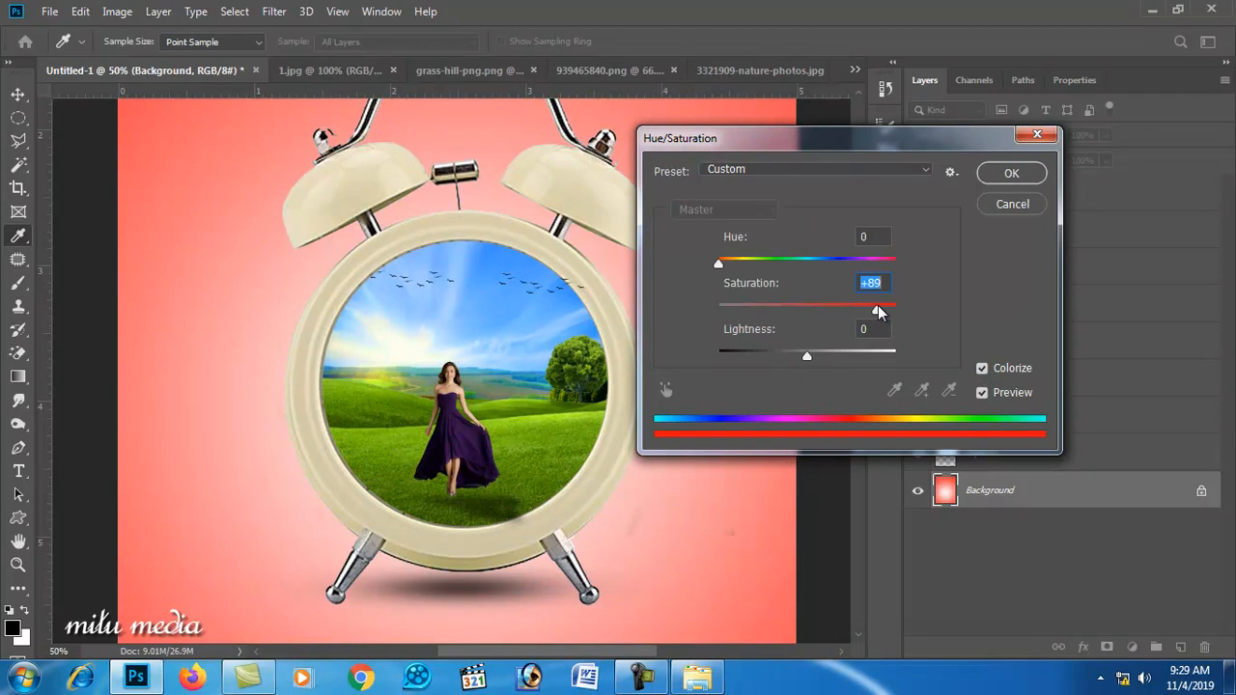
left_click(1009, 174)
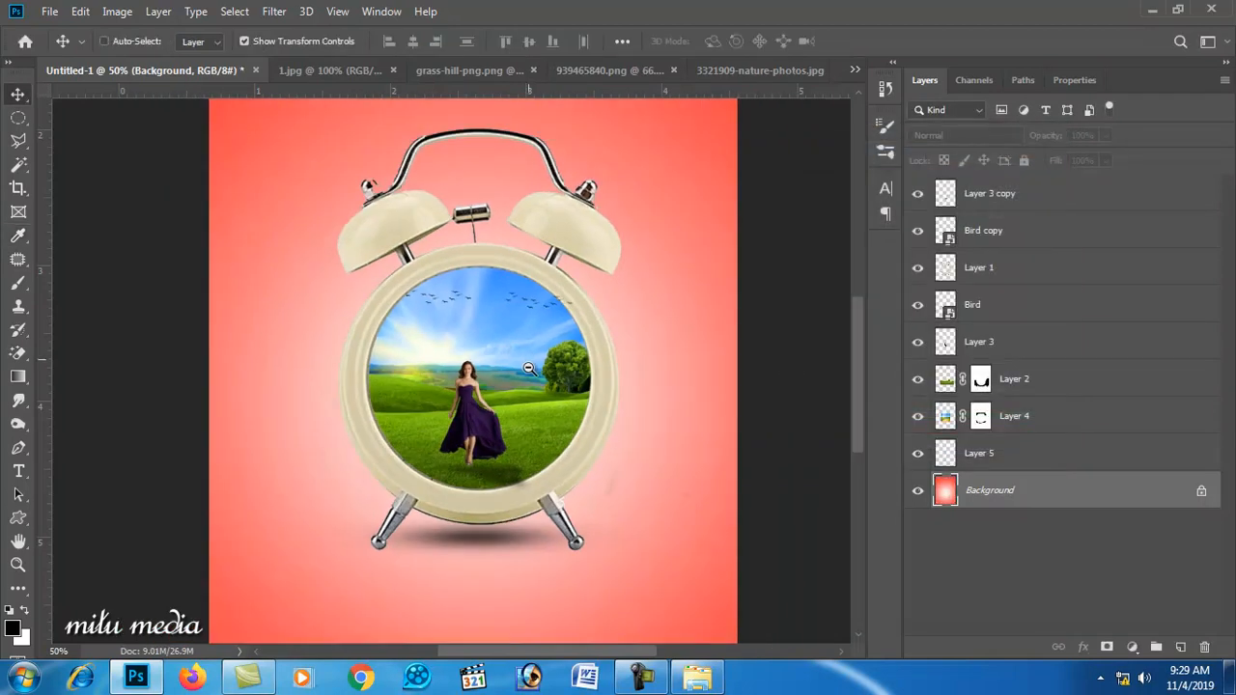
- Select all layers from Layer 5 up to Layer 3 copy and enlarge the whole clock composition together
left_click(494, 377, "alt")
mouse_move(495, 377)
left_mouse_down()
mouse_move(457, 384)
mouse_move(506, 383)
left_mouse_up()
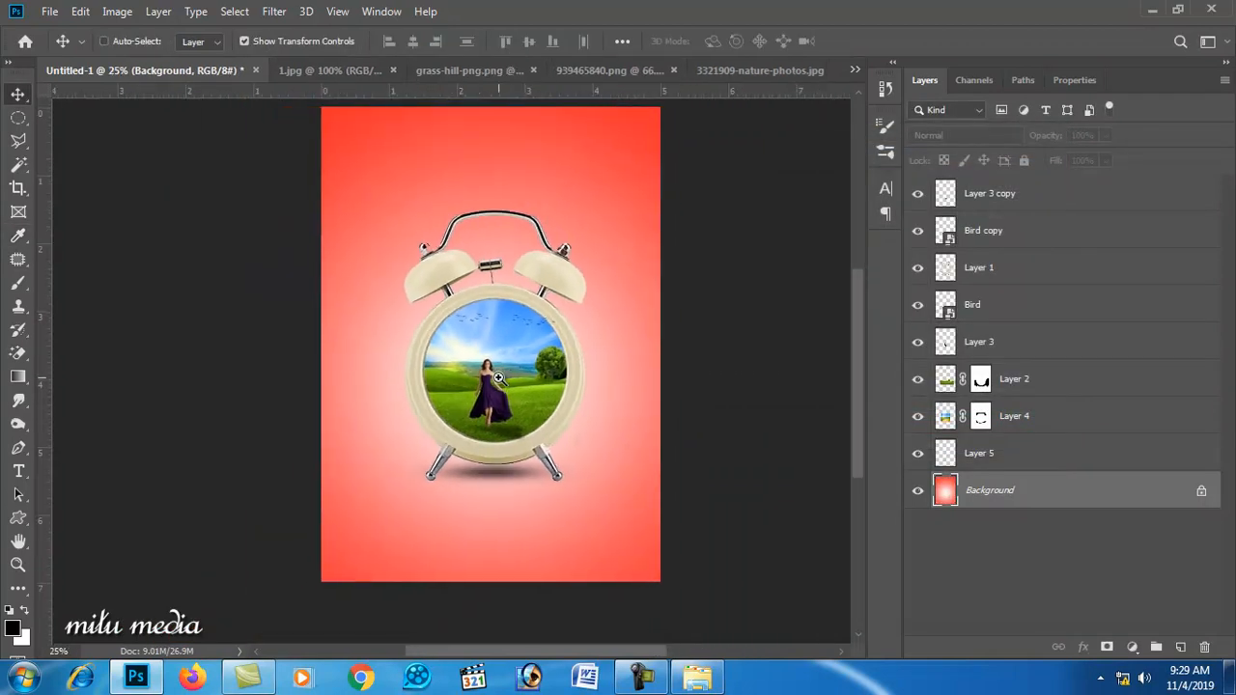
left_click(506, 384, "ctrl")
left_click(498, 377)
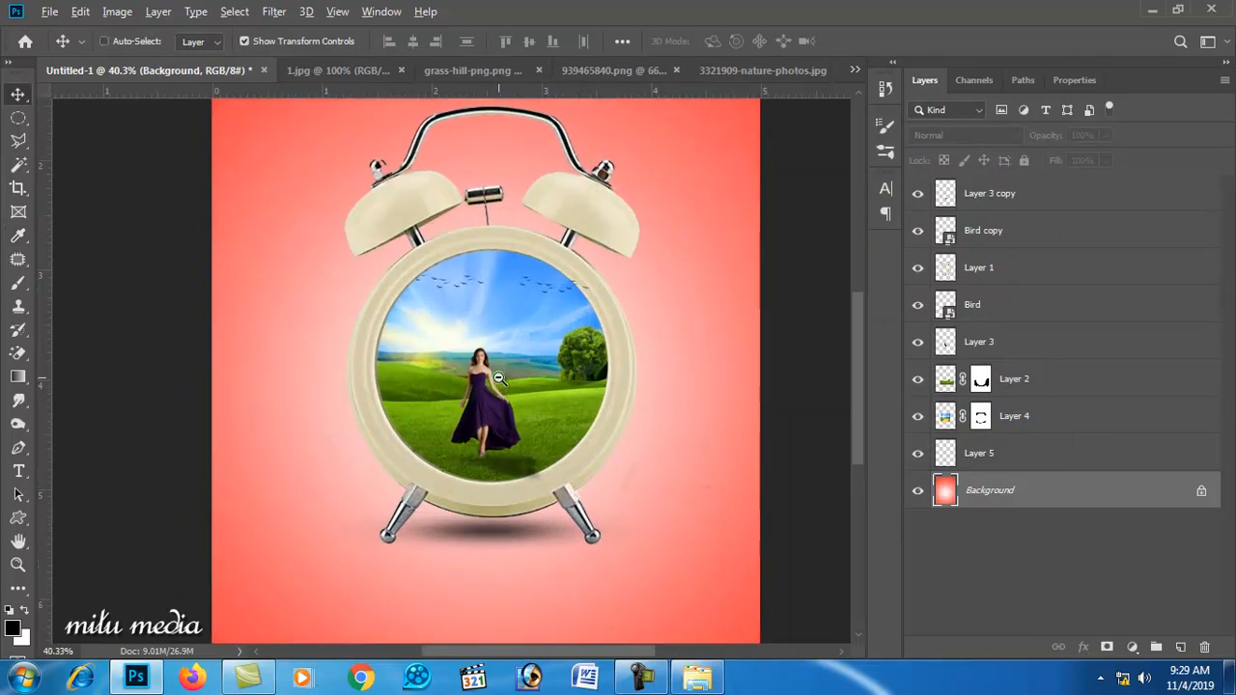
left_click(994, 449)
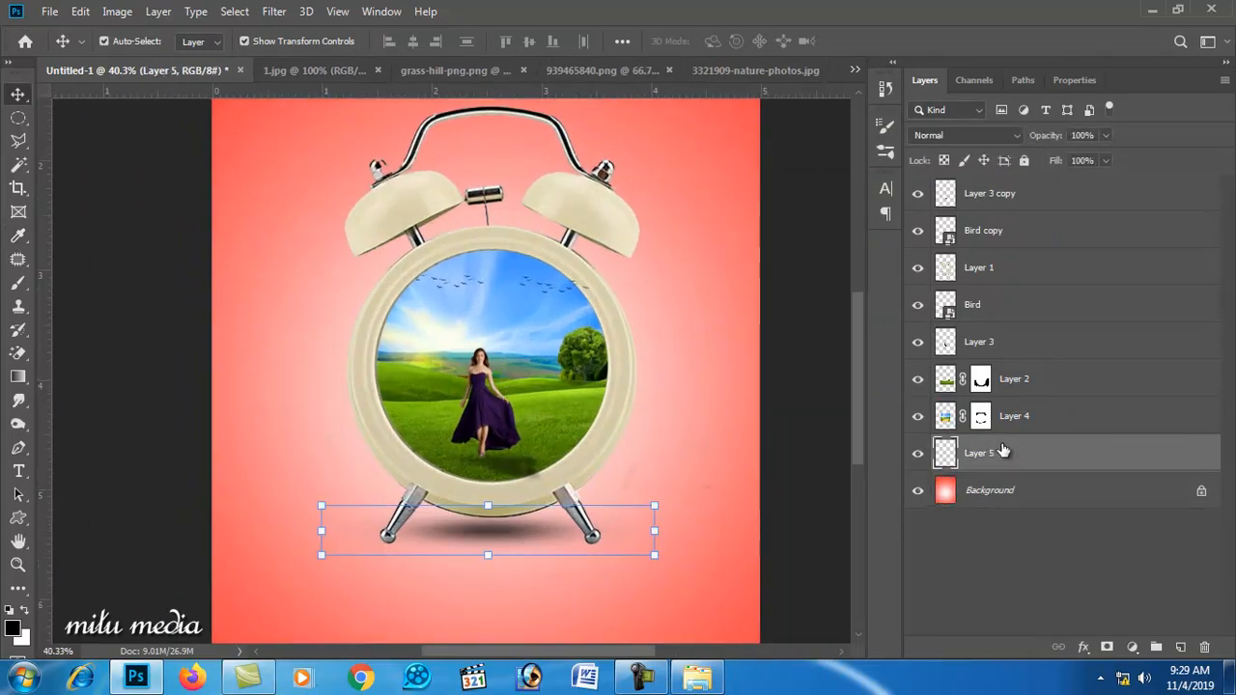
left_click(990, 198, "shift")
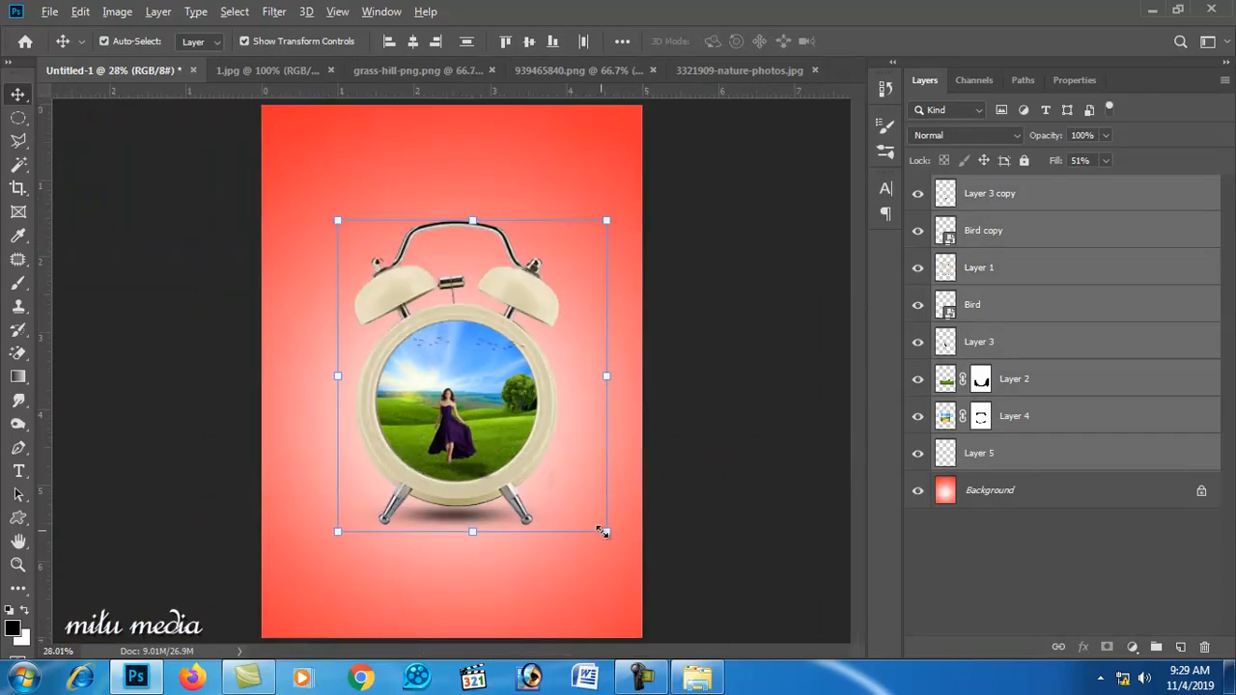
left_click(599, 524)
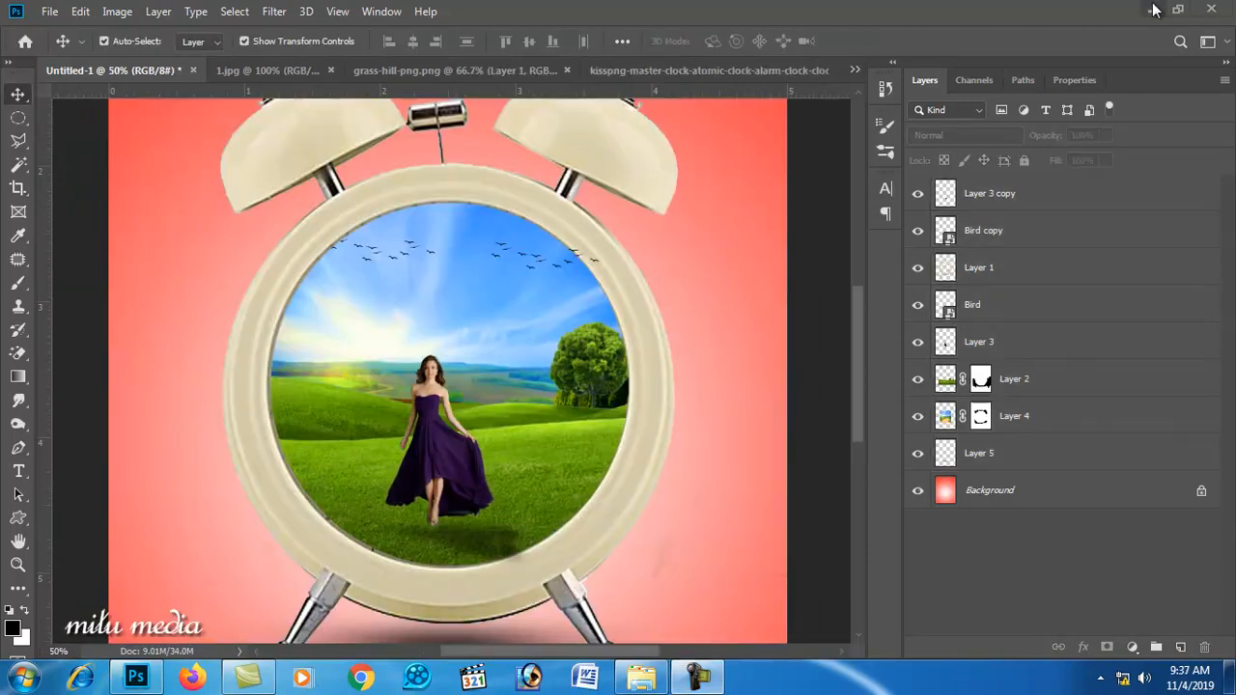
- Open the kisspng-master-clock face image from the city folder in Photoshop and close grass-hill-png.png
left_click(1156, 10)
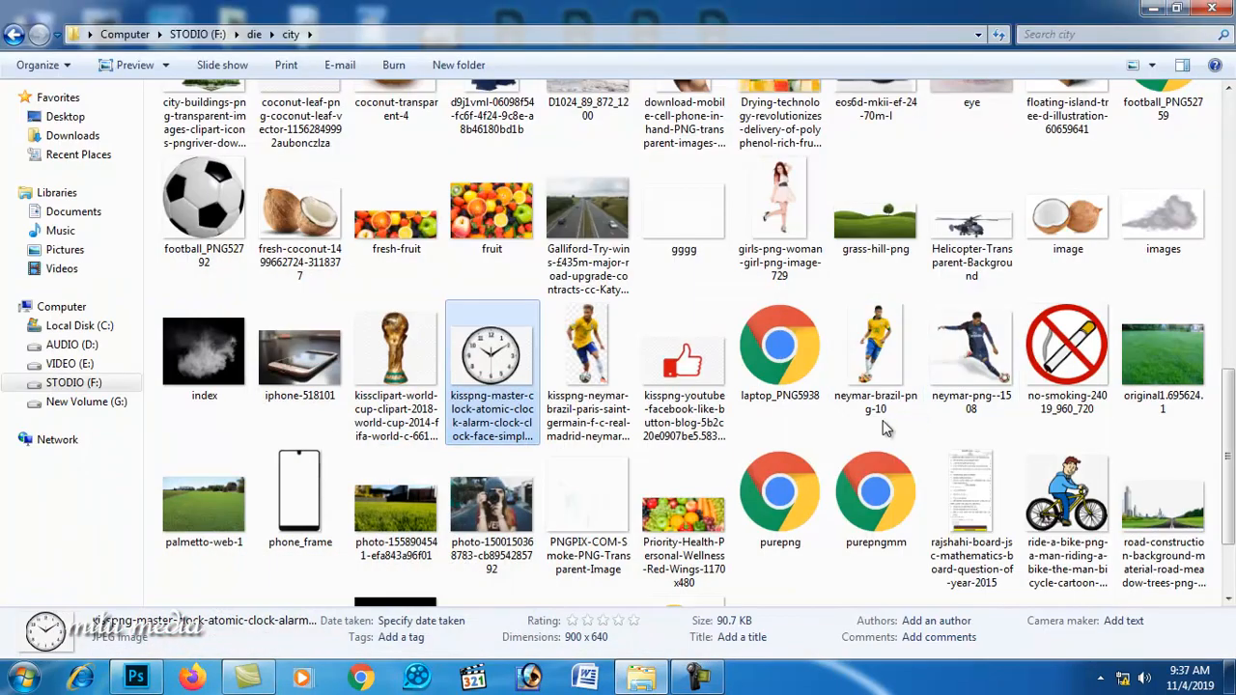
left_click_drag(493, 367, 710, 14)
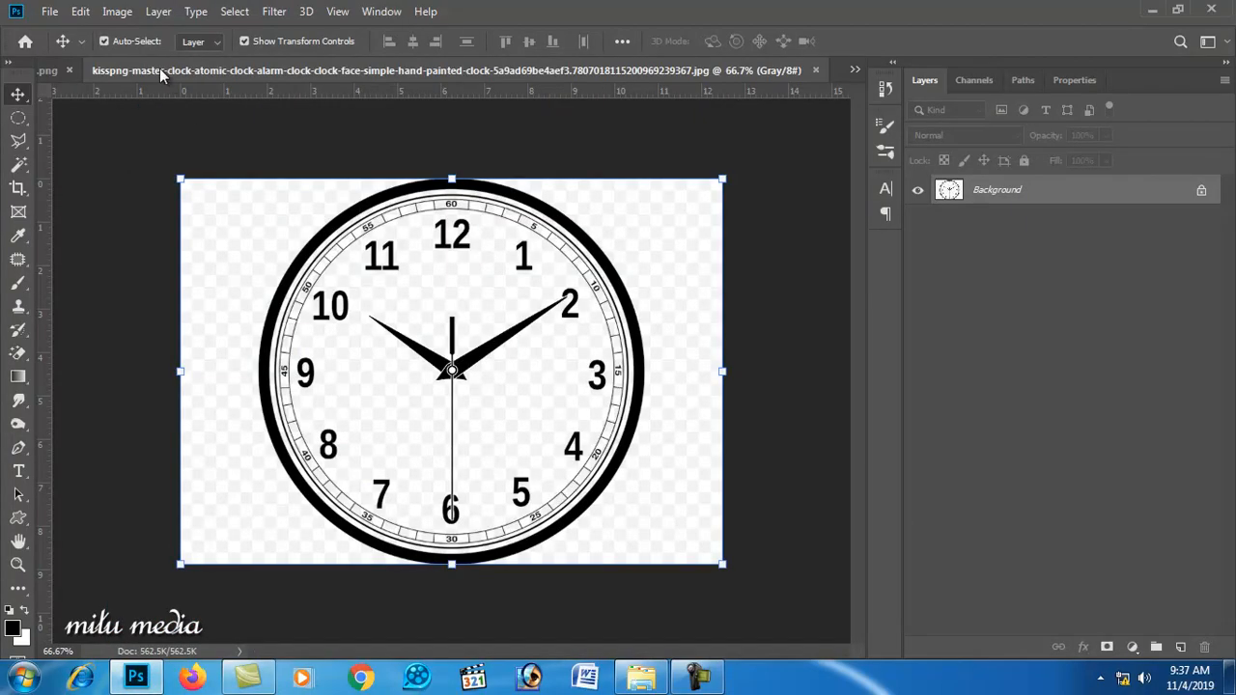
left_click(48, 70)
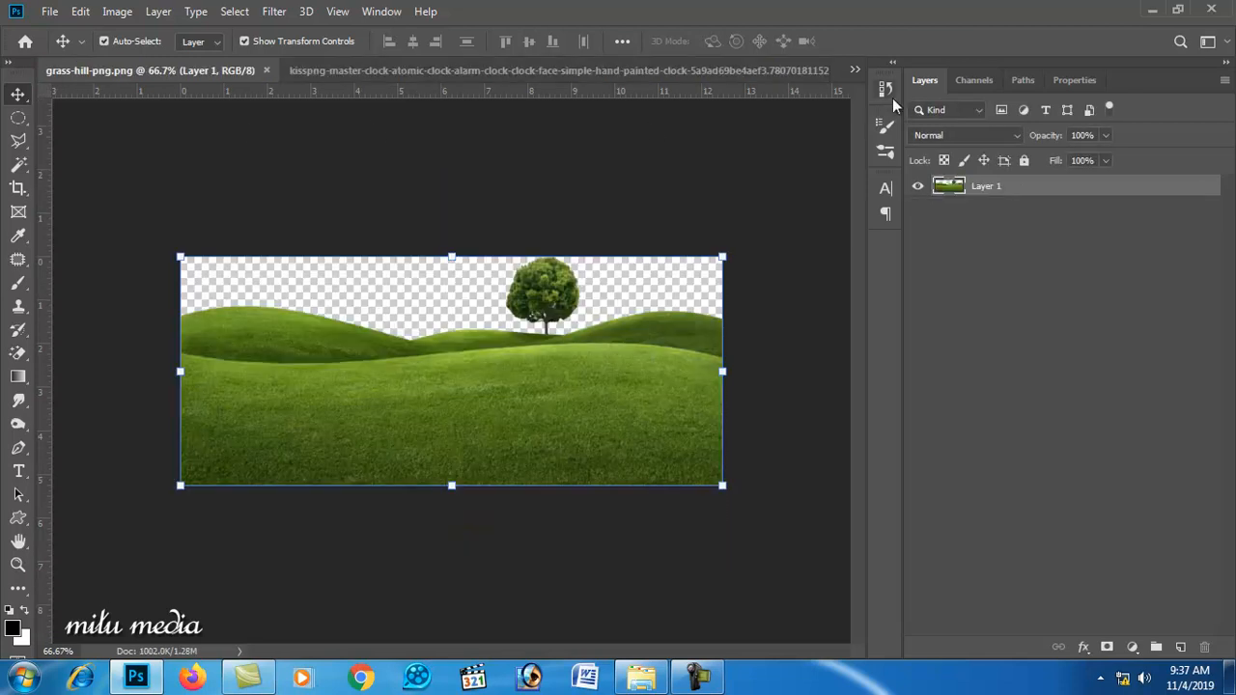
left_click(265, 70)
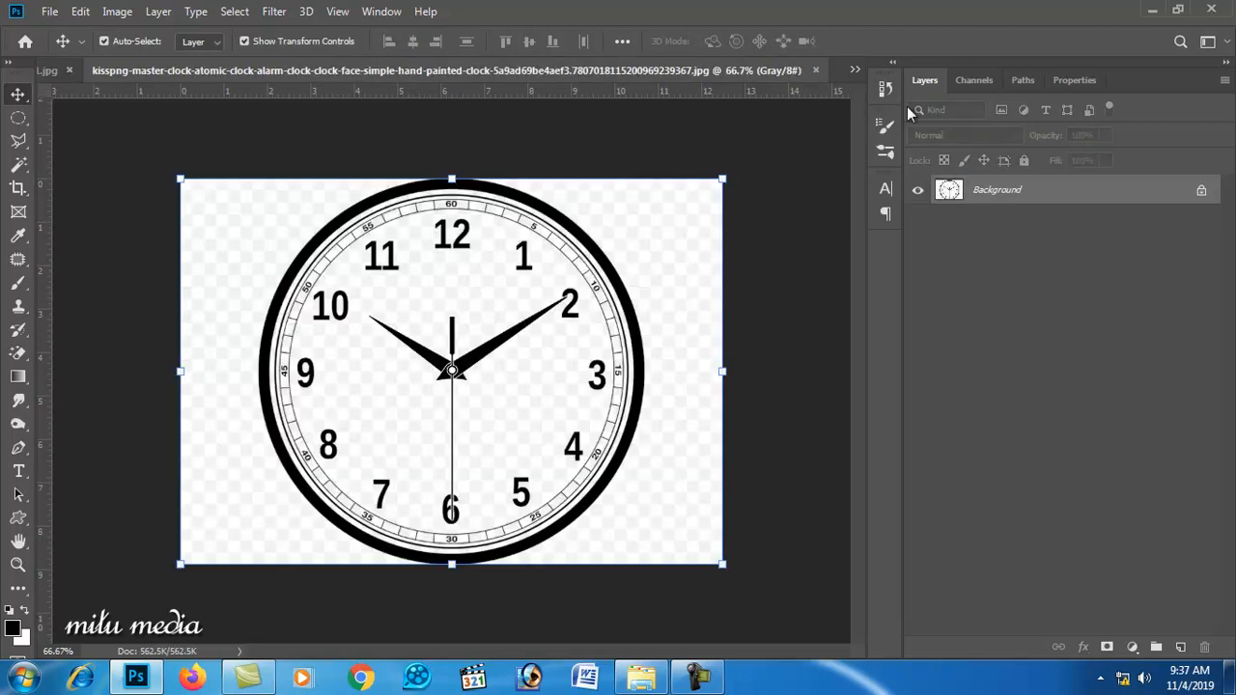
- Copy the entire clock face image into Untitled-1 as the top layer and set its blend mode to Multiply
left_click(855, 71)
left_click(755, 78)
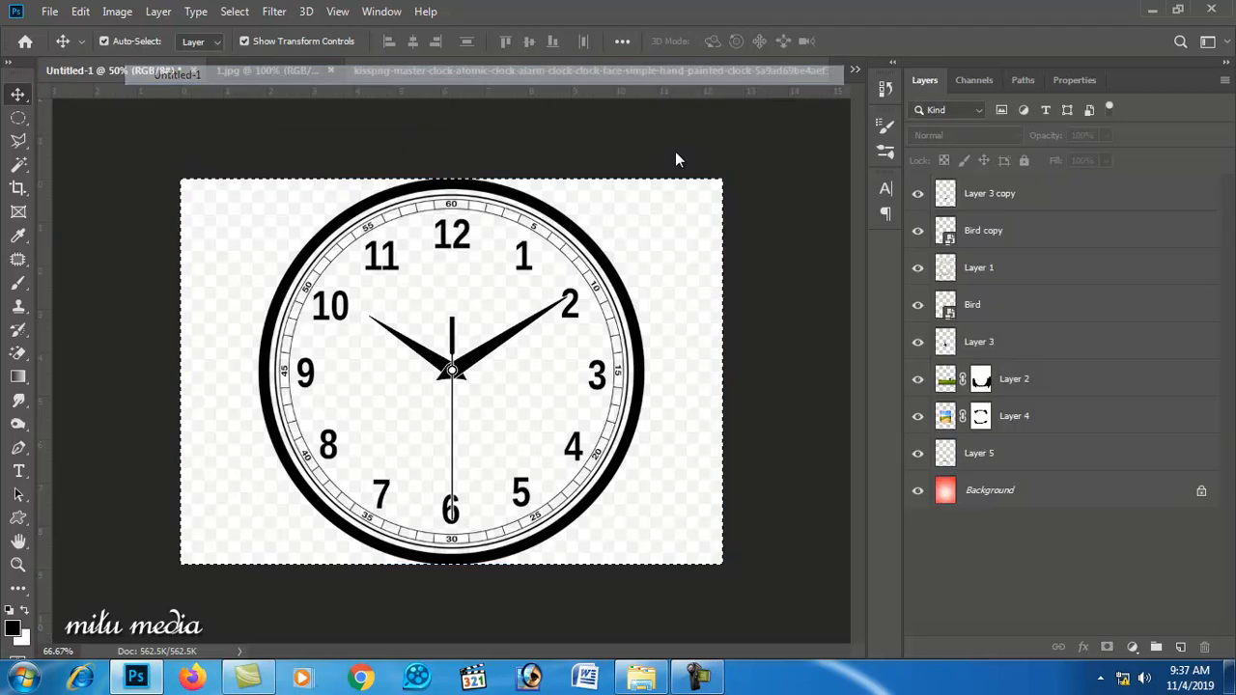
key("ctrl+v")
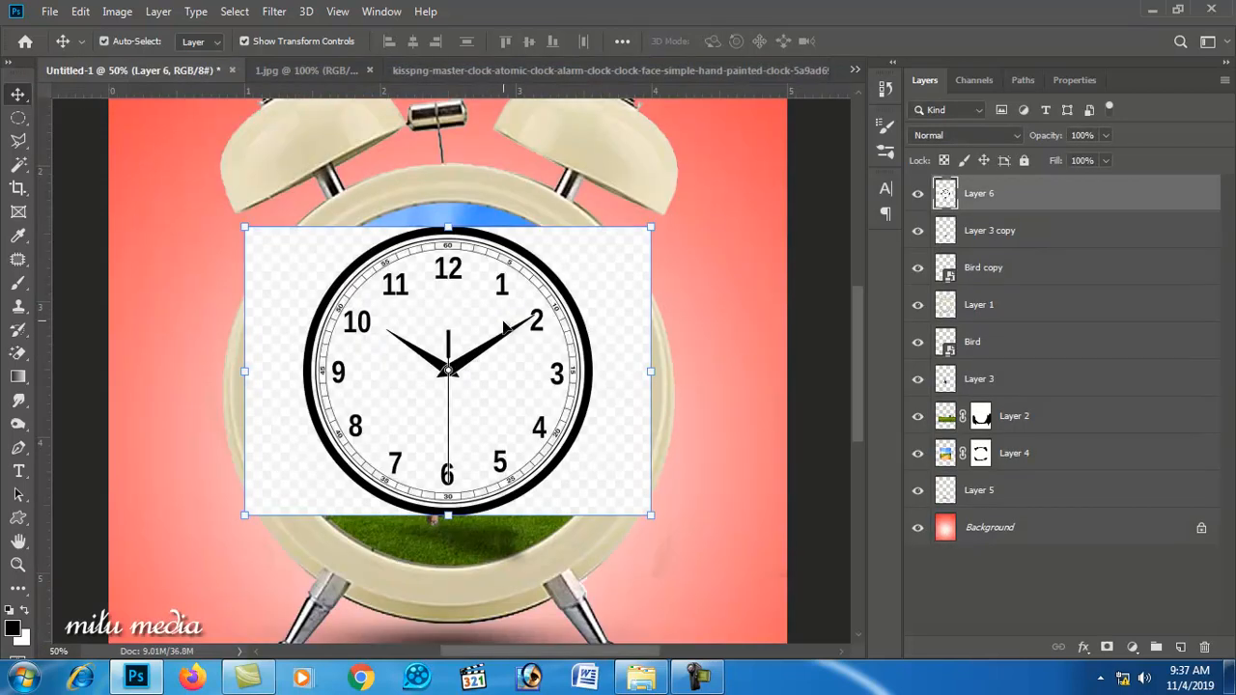
left_click(1016, 137)
left_click(935, 201)
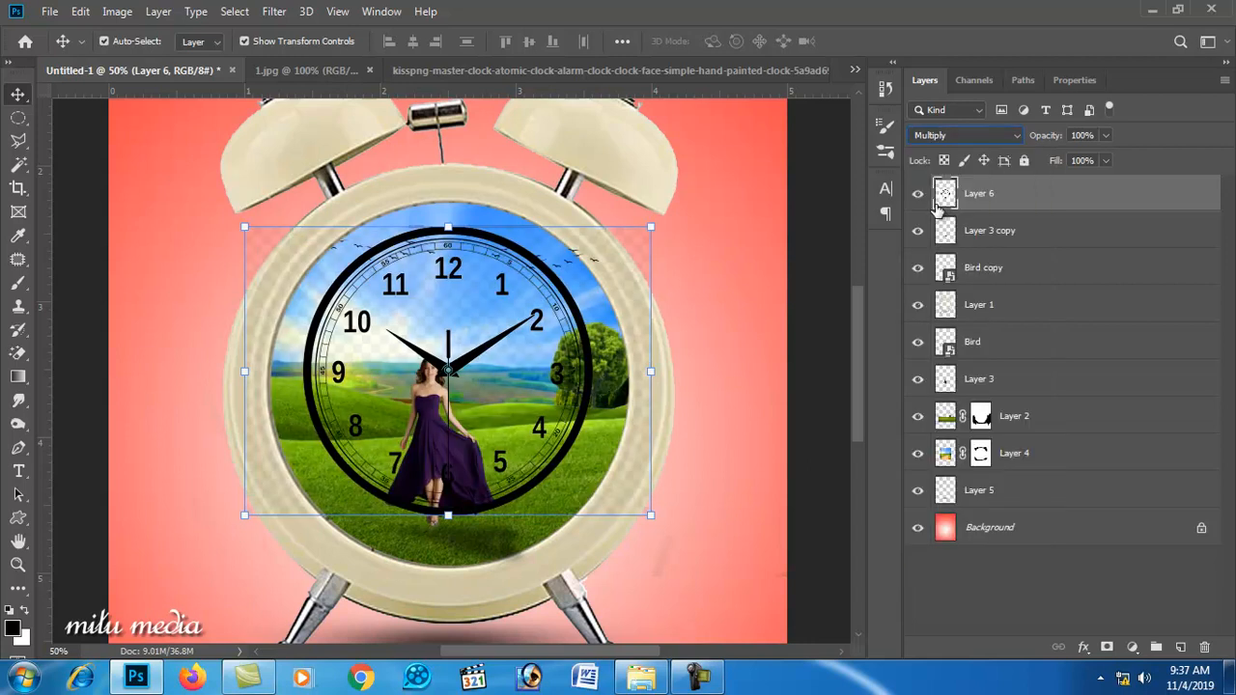
- Brighten the clock face layer with a Curves point at input 88 and output 157 to clear its checkerboard
left_click_drag(543, 467, 512, 435)
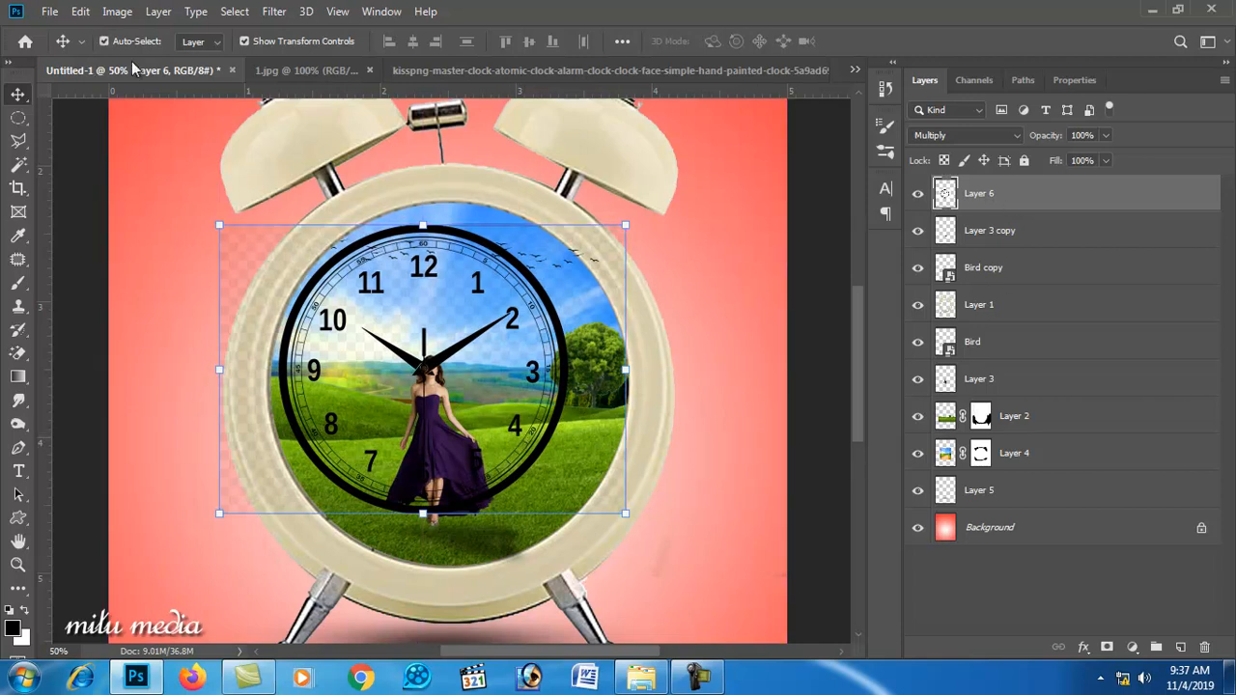
left_click(136, 13)
mouse_move(270, 60)
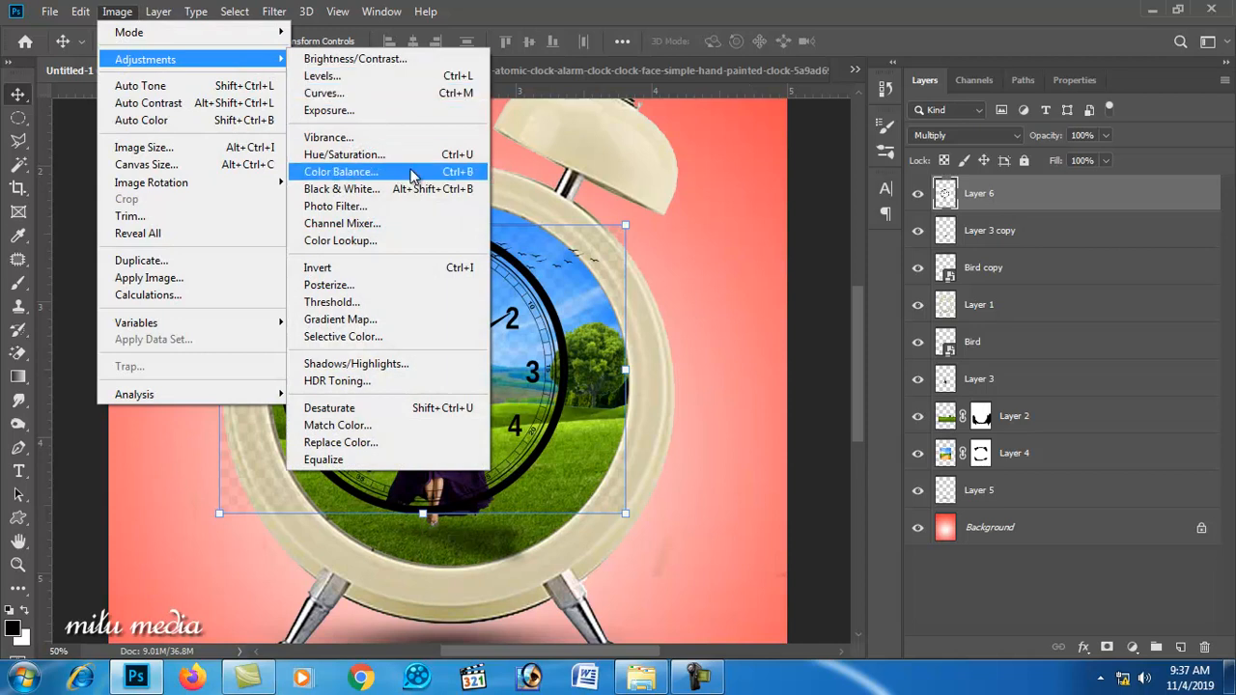
left_click(415, 93)
left_click_drag(781, 341, 754, 306)
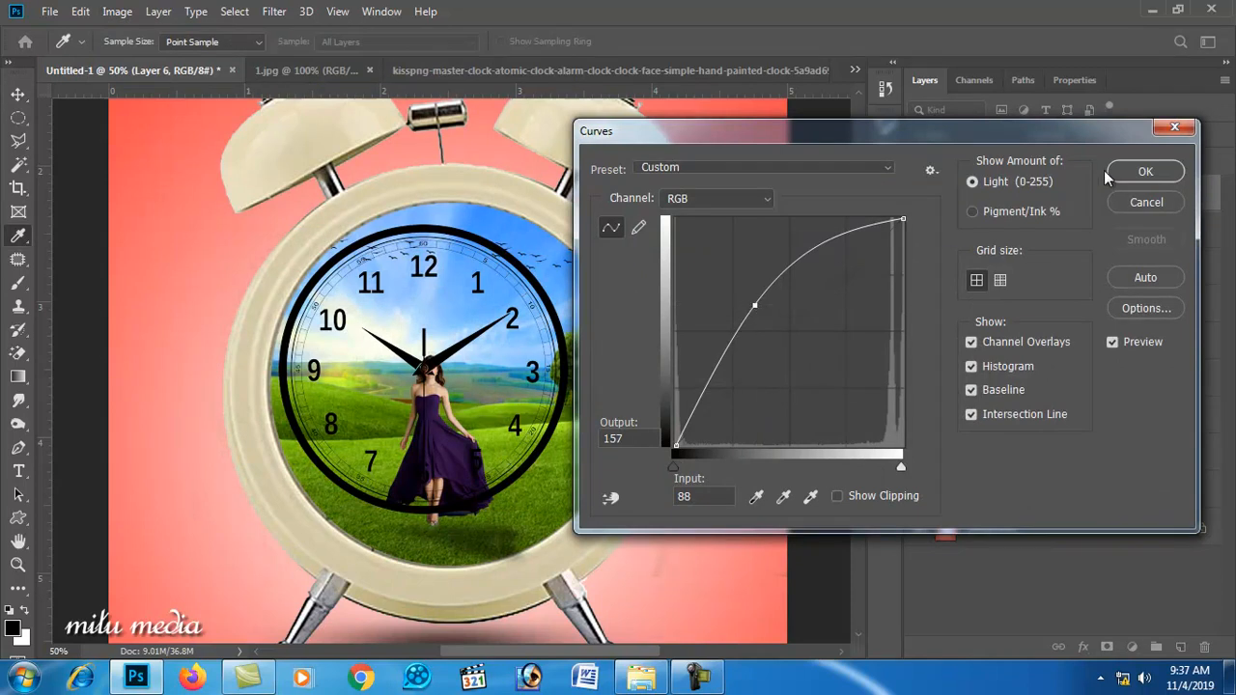
left_click(1149, 173)
- Scale the clock face to 131.72% and nudge it into alignment with the alarm clock's round dial
key("v")
left_click_drag(529, 412, 535, 382)
key("ctrl+t")
left_click_drag(629, 492, 770, 585)
left_click_drag(662, 525, 613, 511)
left_click_drag(165, 379, 172, 379)
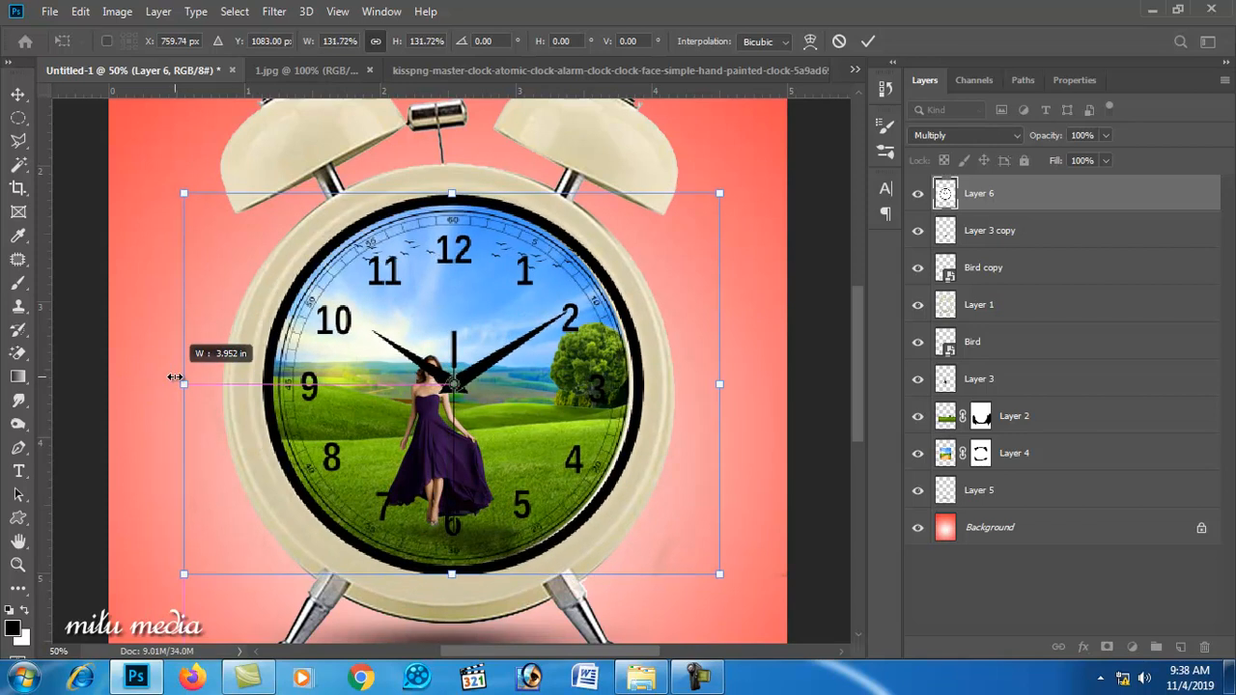
key("Up")
key("Left")
key("Left")
key("Left")
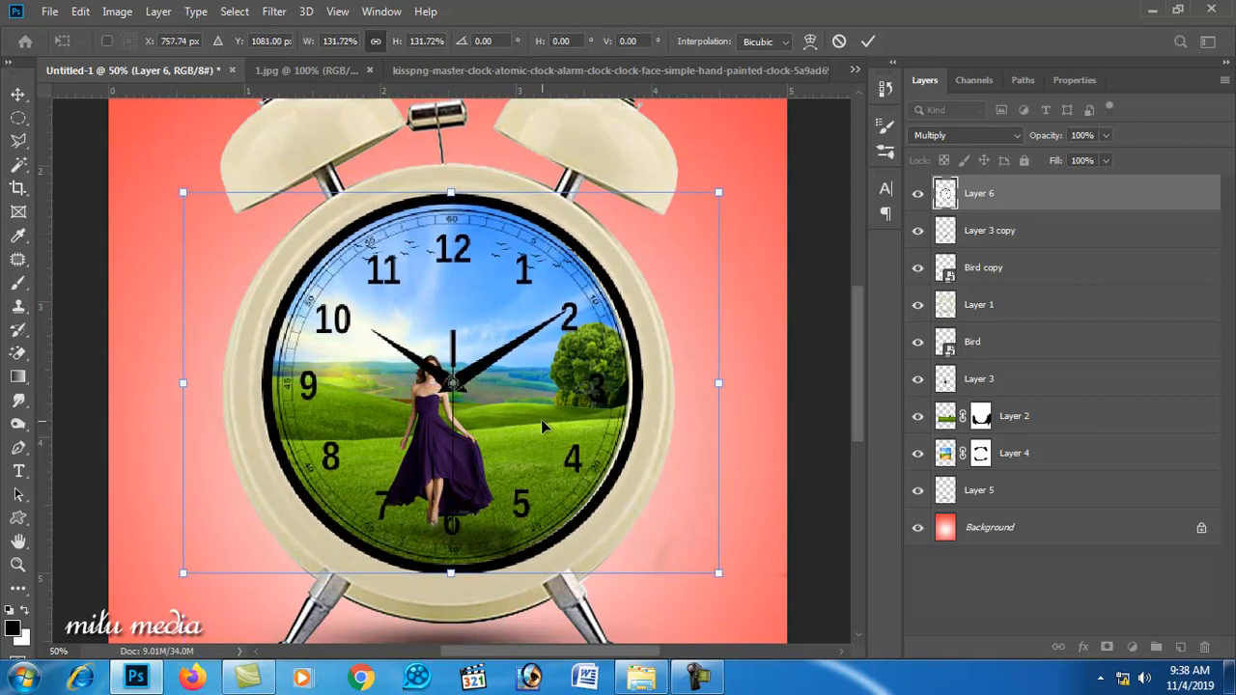
key("Left")
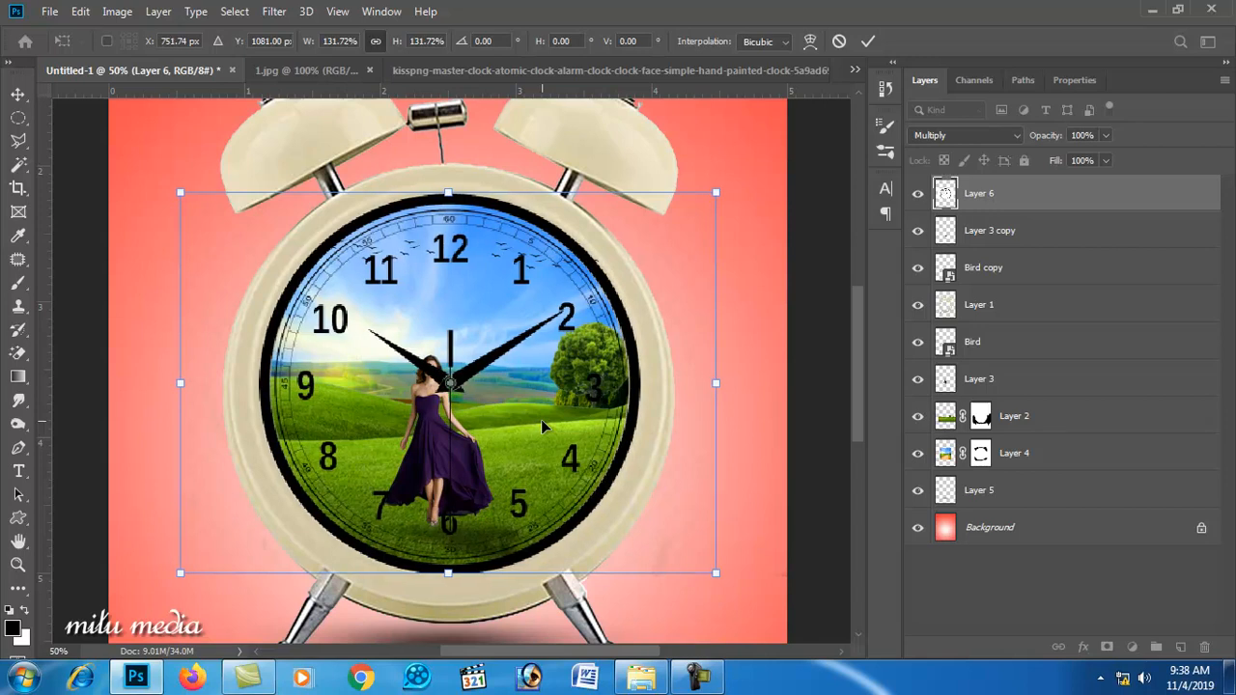
key("Return")
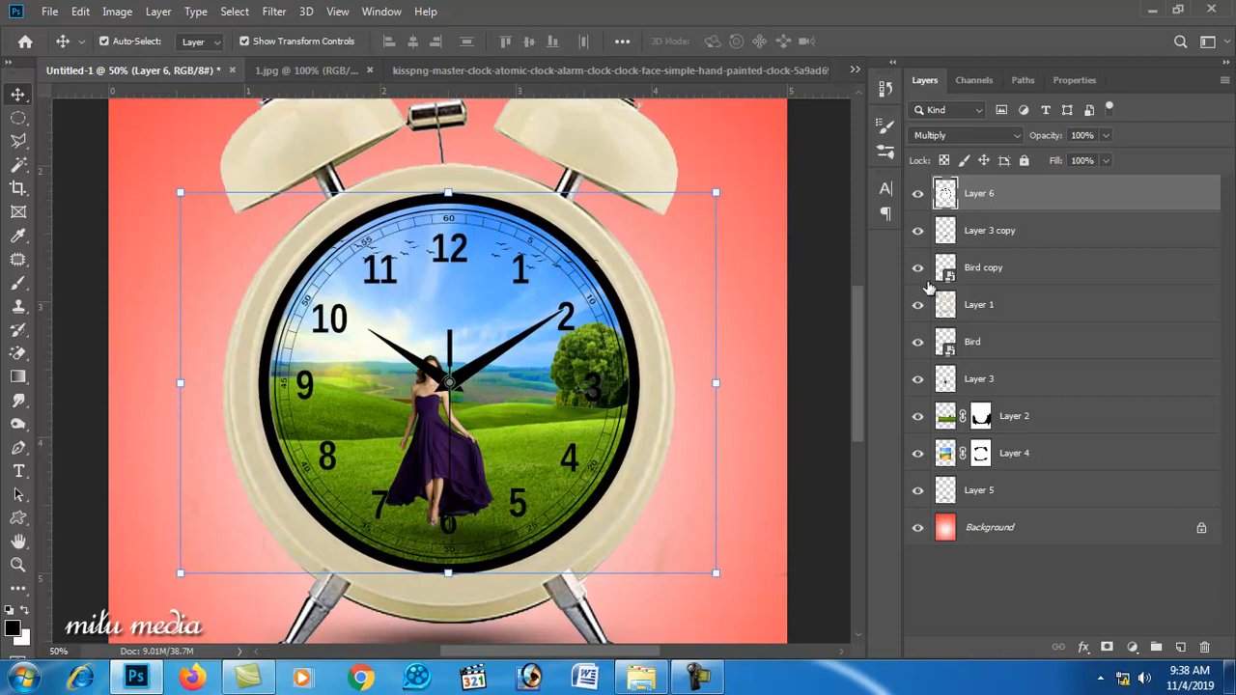
- Select the clock face's thick black outer ring with the Magic Wand, delete it and deselect
left_click(18, 164)
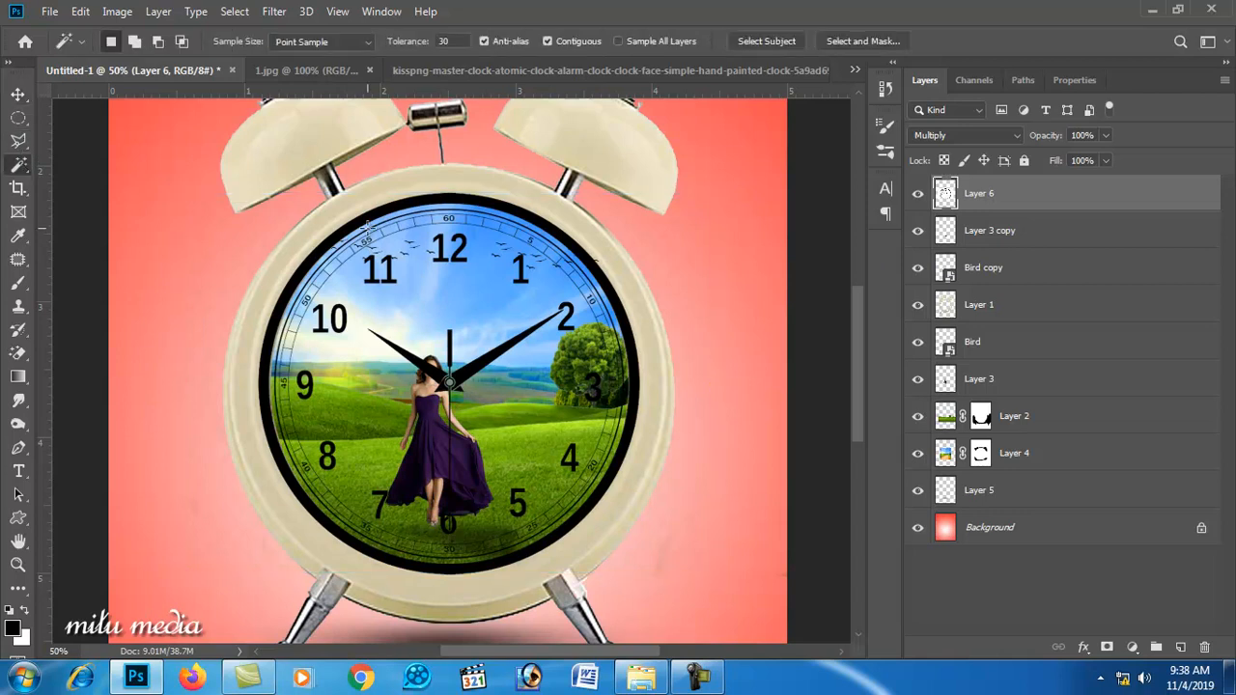
left_click(364, 220)
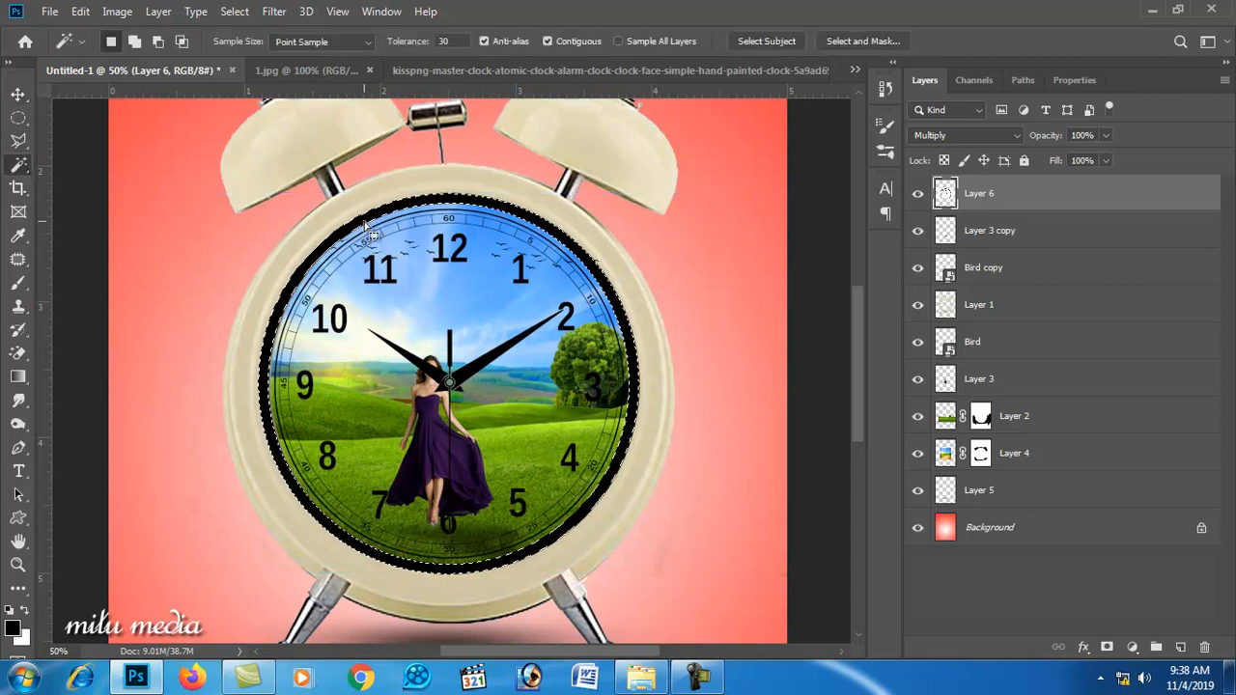
key("Delete")
key("ctrl+d")
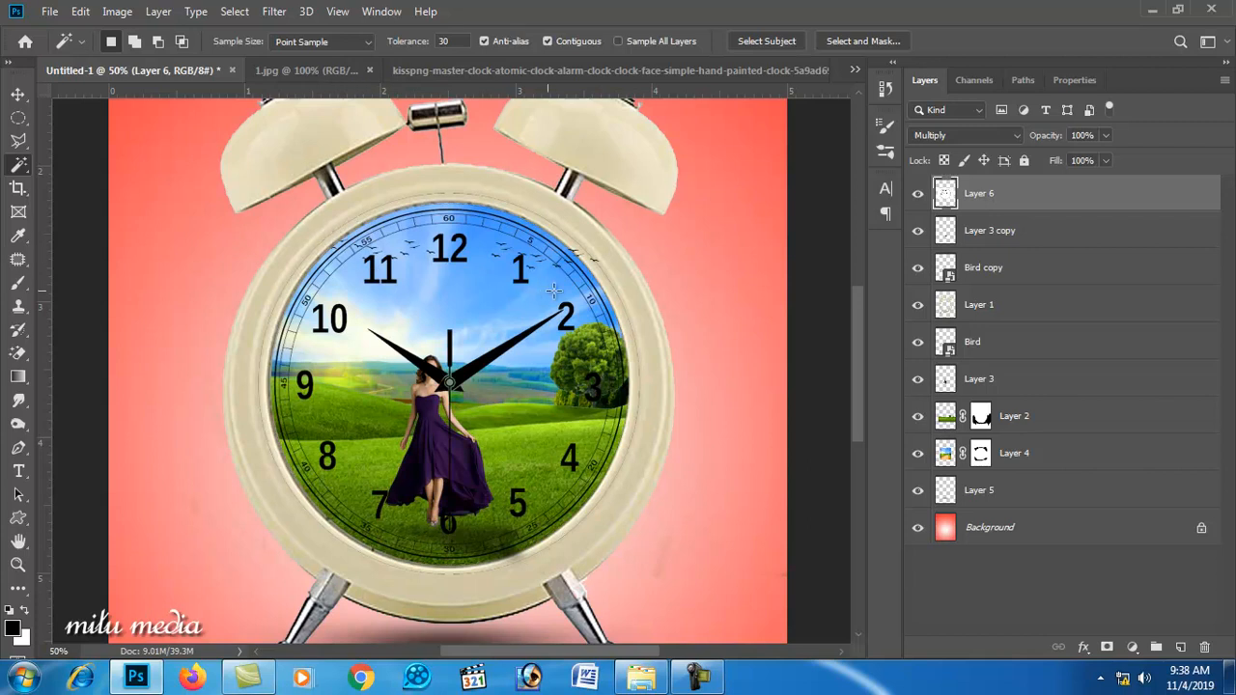
scroll(547, 288, "up", 1)
left_click(558, 225)
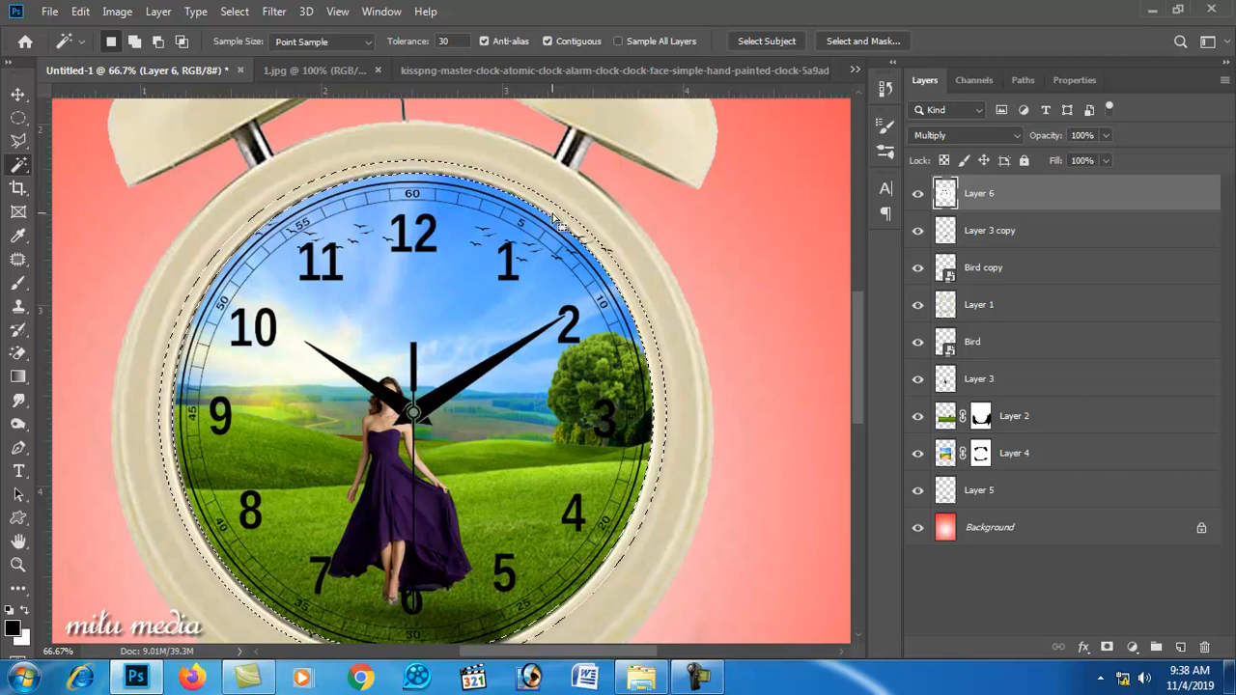
key("ctrl+d")
scroll(176, 366, "down", 2)
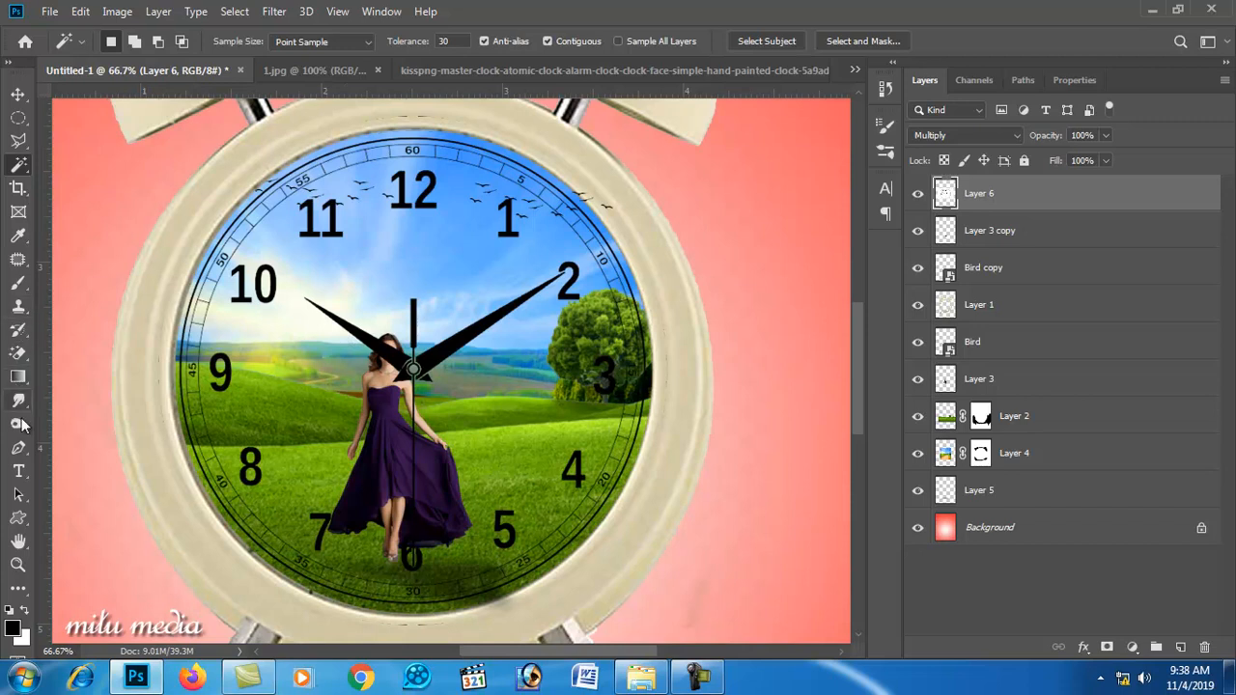
- Switch to the Eraser tool and set its brush to 50 px with 100% hardness for the clock face layer
left_click(19, 353)
left_click(82, 355)
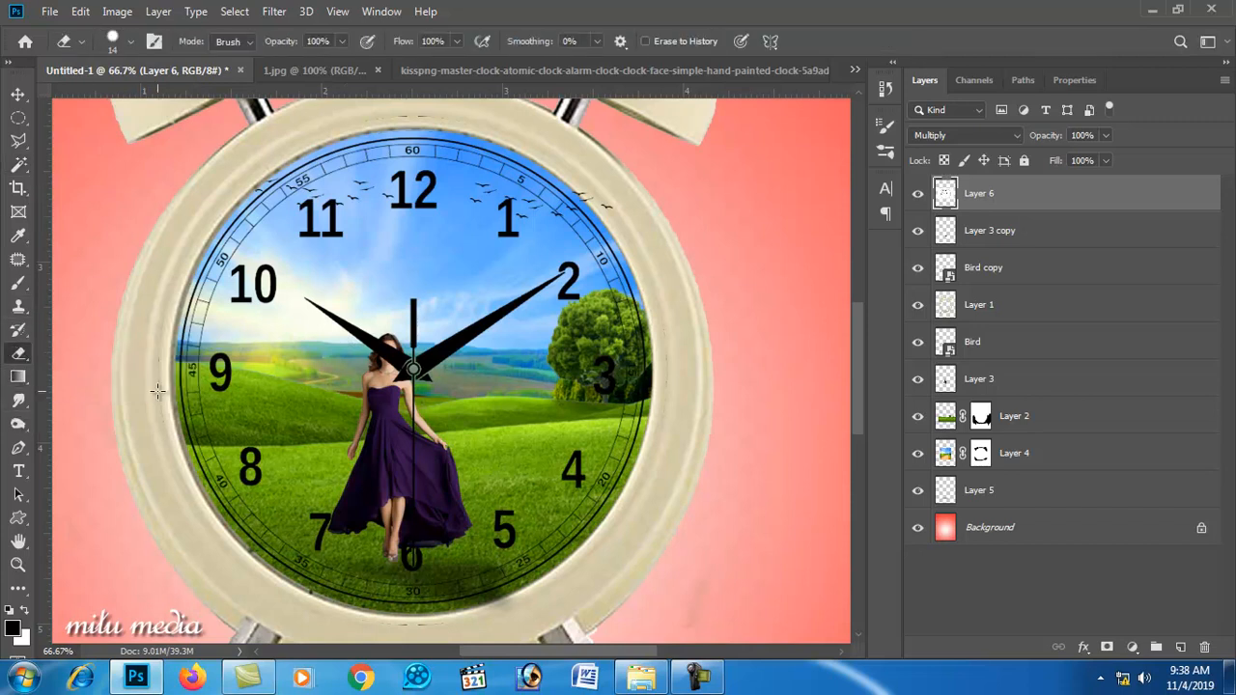
right_click(299, 275)
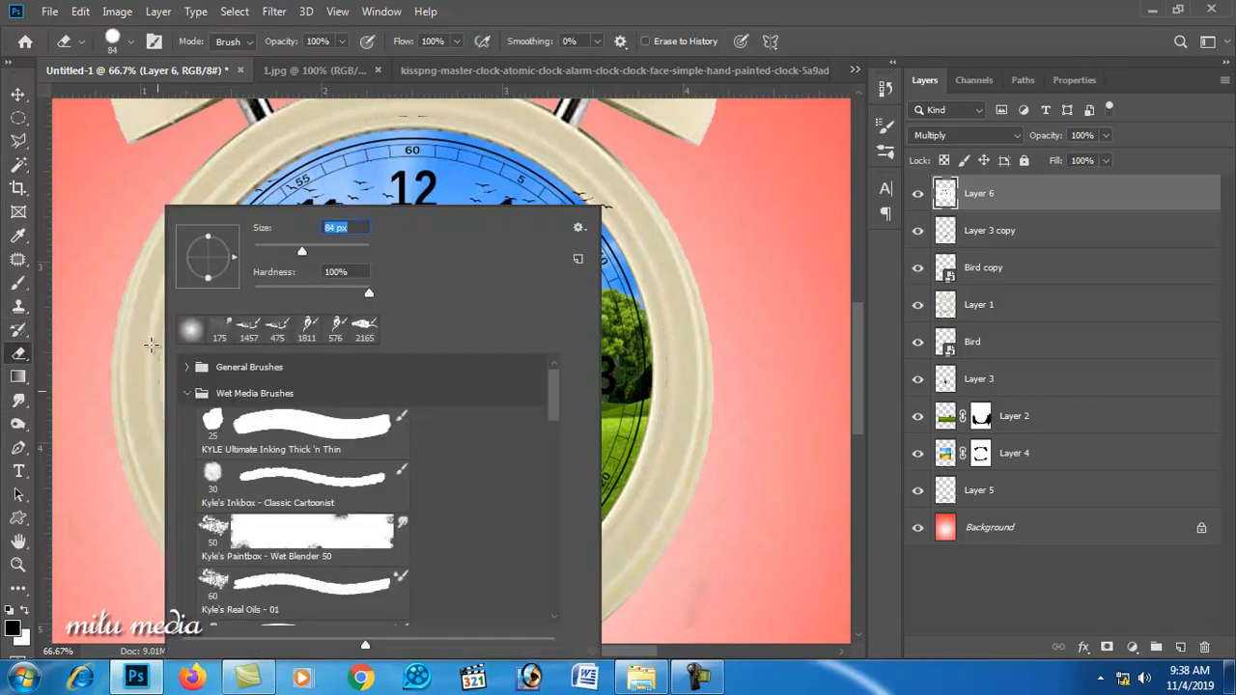
left_click(274, 11)
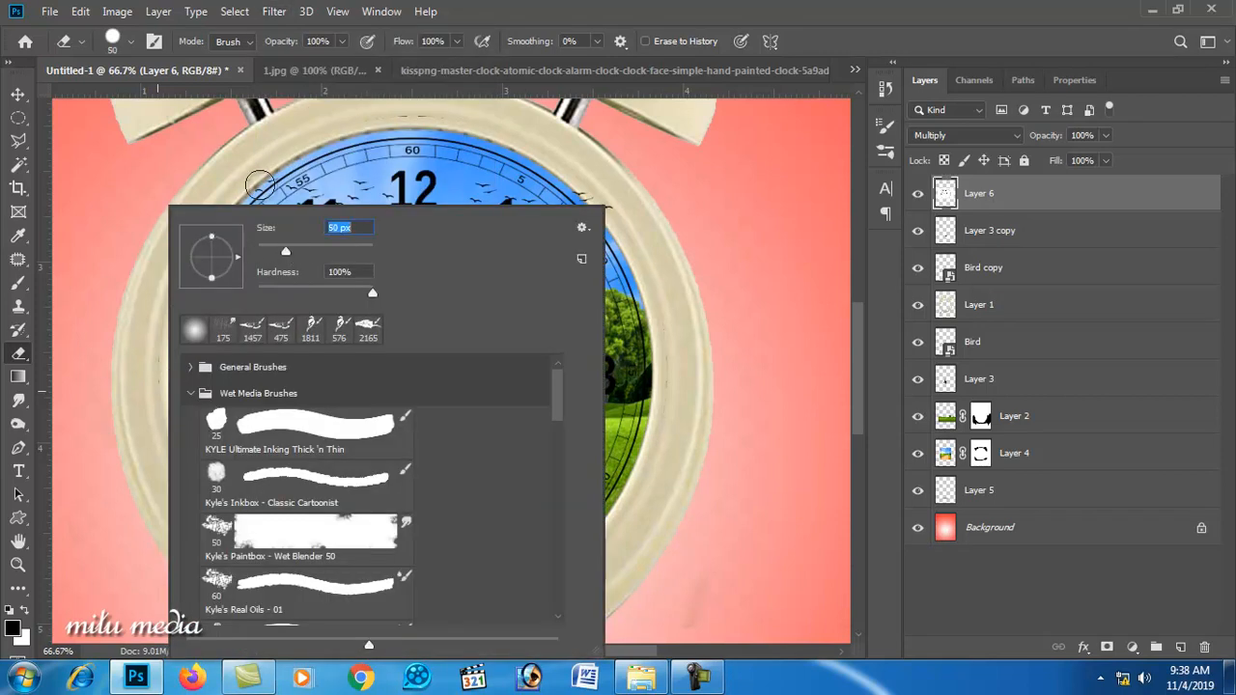
left_click(230, 196)
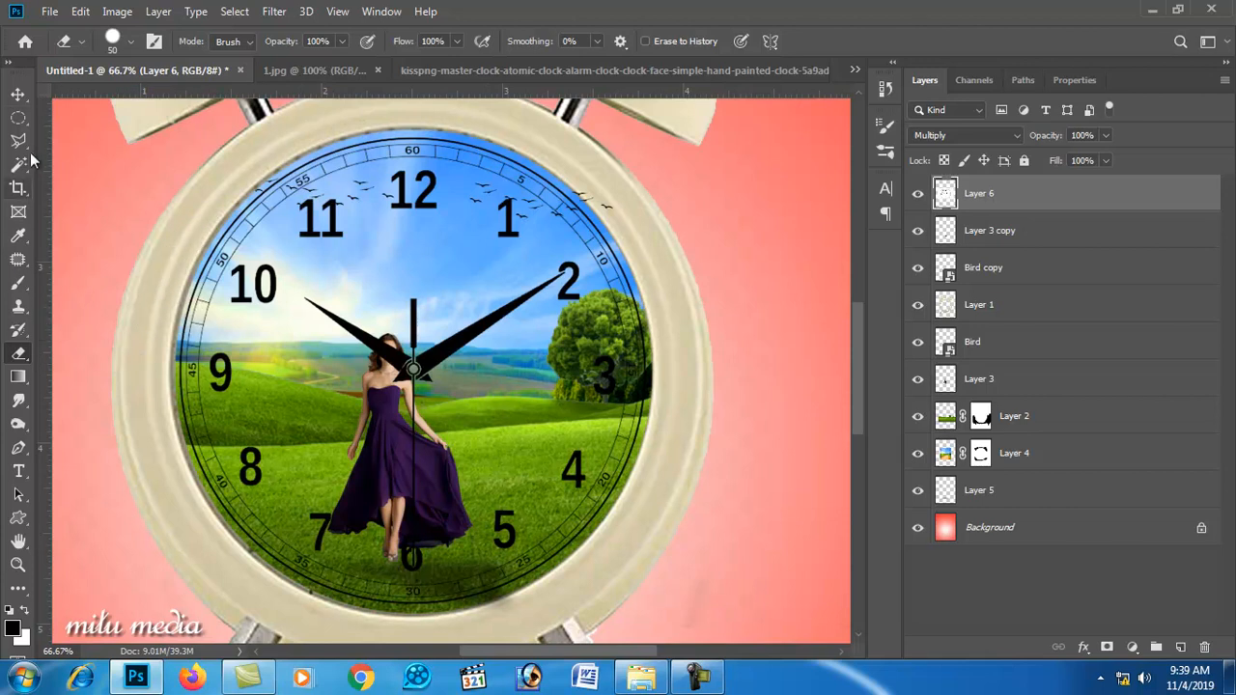
- Enlarge the clock face layer slightly with the Move tool's transform controls so its minute ring meets the dial's inner edge
left_click(17, 94)
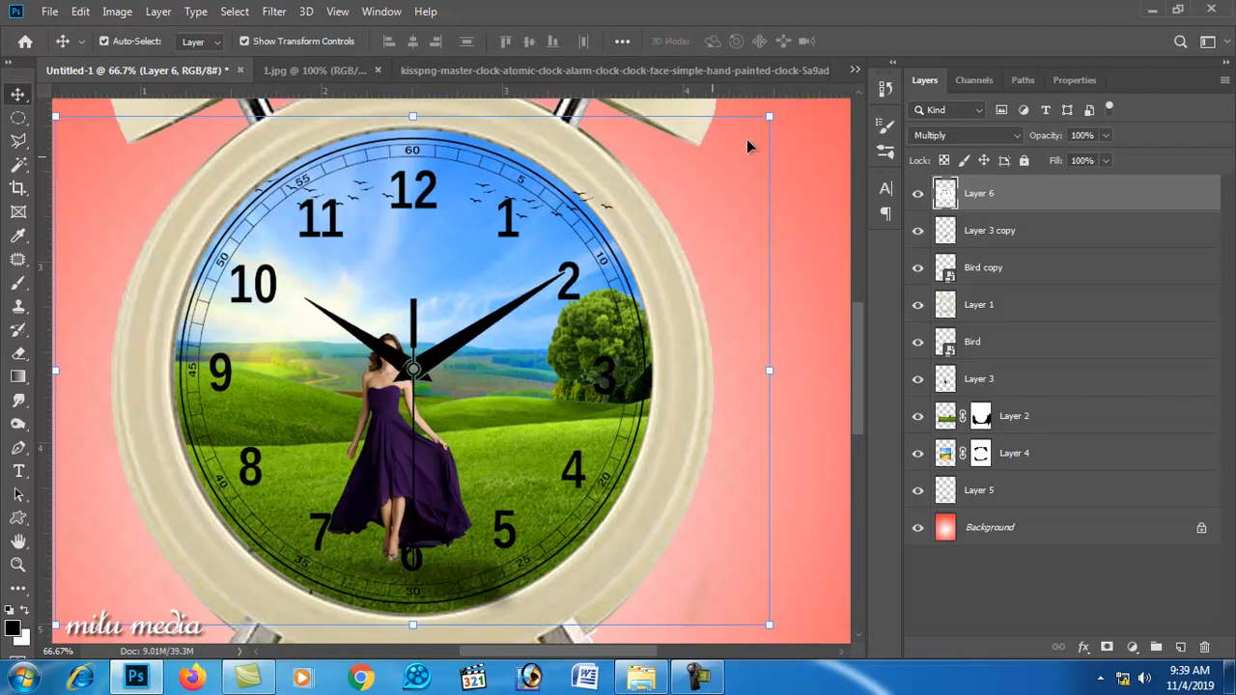
left_click_drag(771, 116, 786, 98)
key("Return")
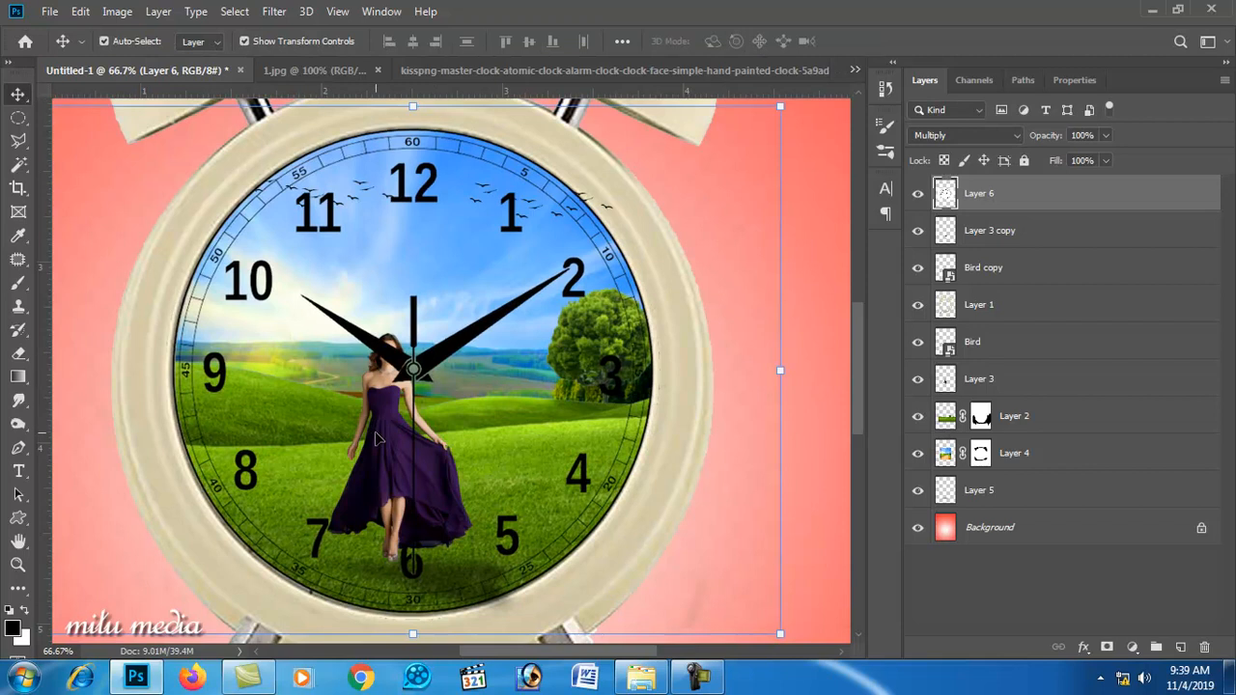
- Hide Layer 3 copy and scale the woman on Layer 3 to 114.40%, keeping her feet near the numeral 6
right_click(377, 439)
left_click(951, 421)
left_click(945, 386)
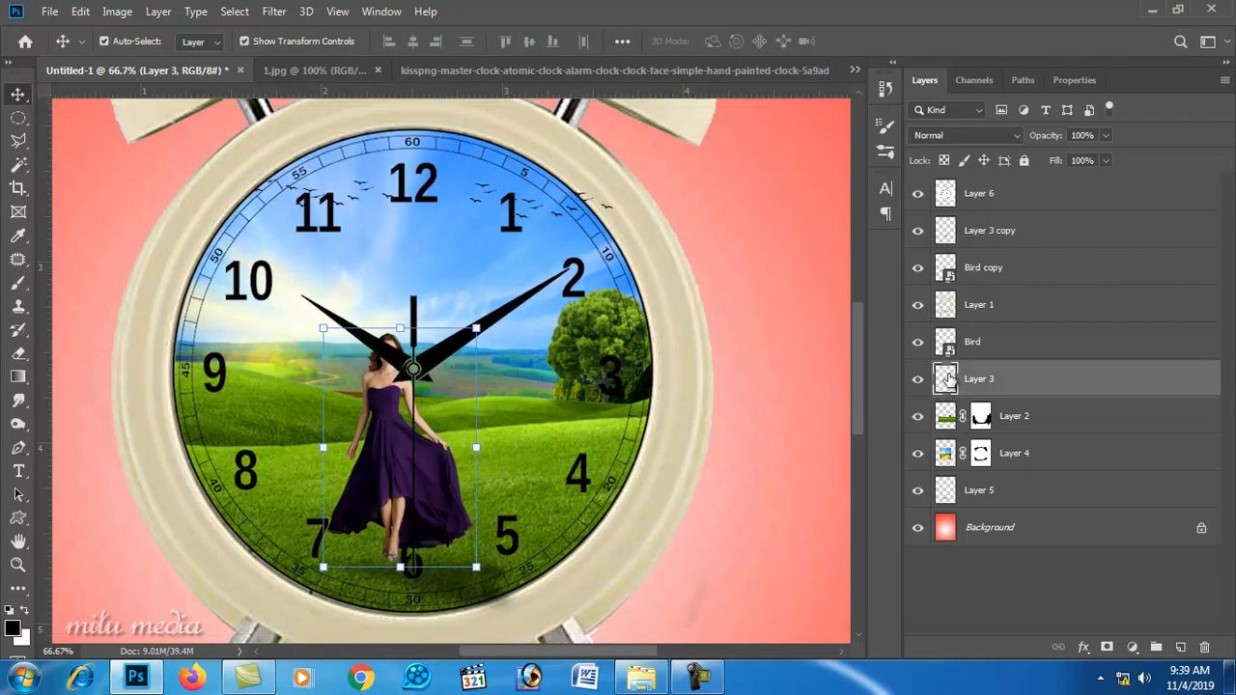
left_click(917, 231)
left_click(918, 382)
left_click(918, 382)
left_click_drag(476, 328, 499, 293)
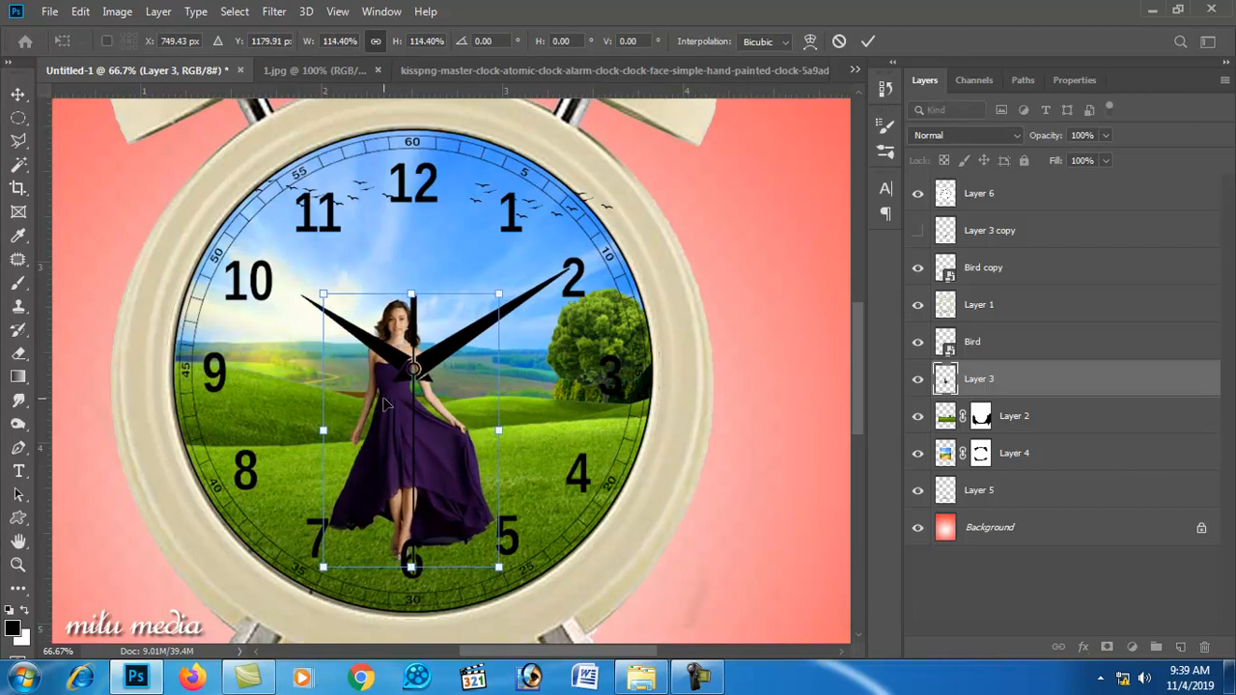
key("Return")
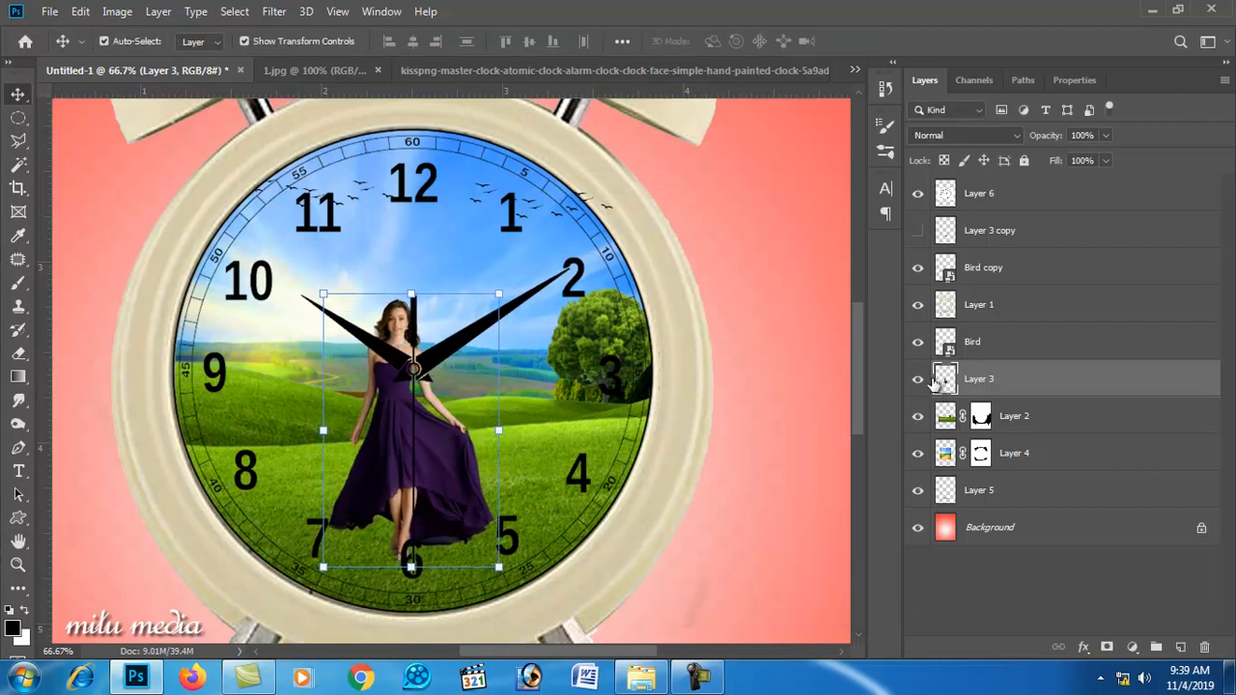
- Make Layer 3 copy visible again, select the clock face layer and review the whole alarm clock composition
left_click(913, 235)
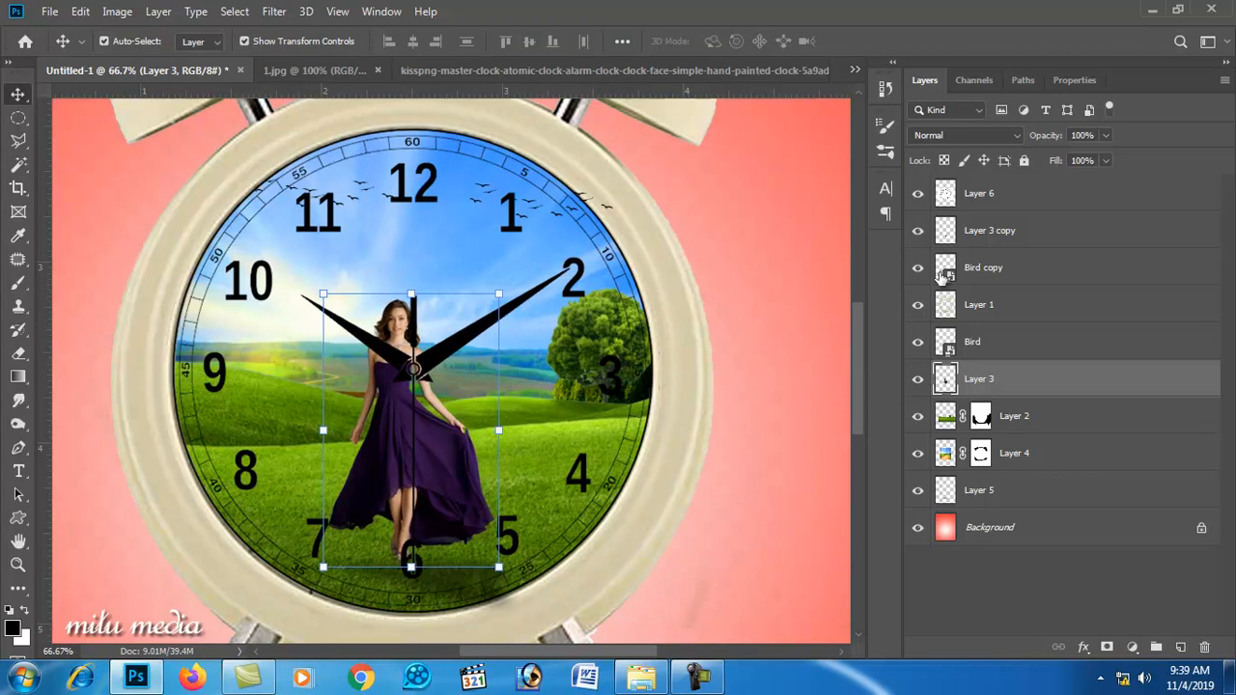
left_click(966, 234)
left_click(530, 418)
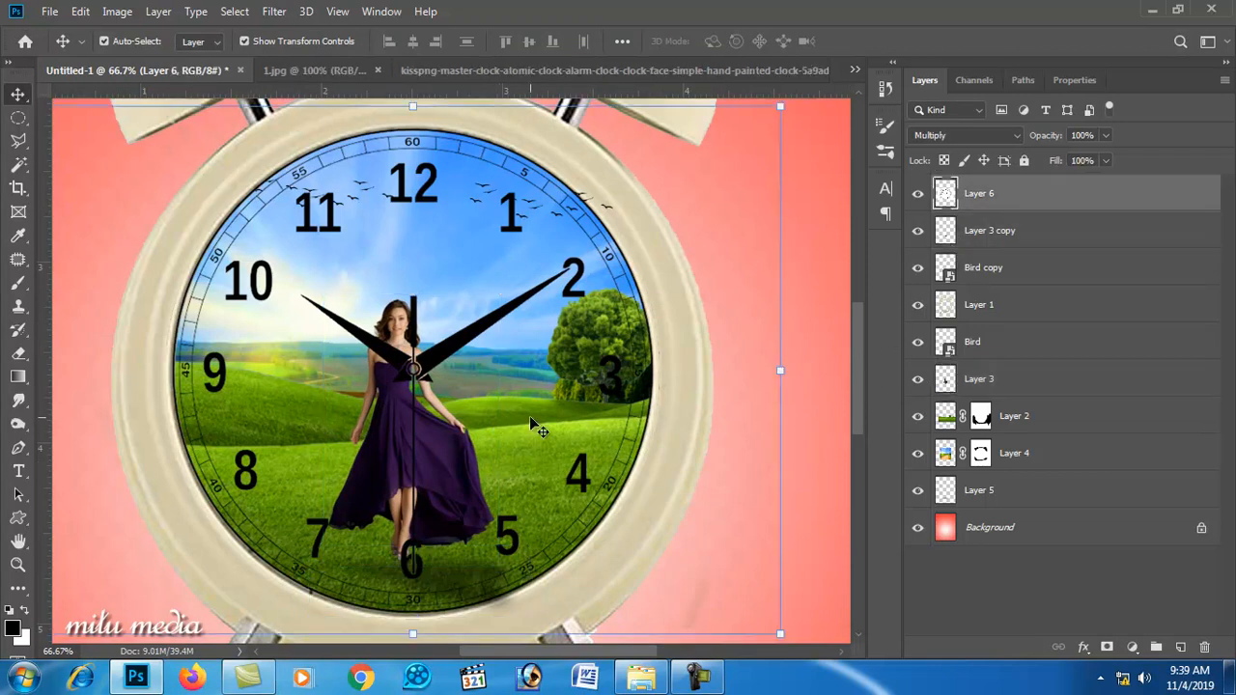
scroll(530, 418, "down", 1)
scroll(530, 421, "down", 2)
key("ctrl+0")
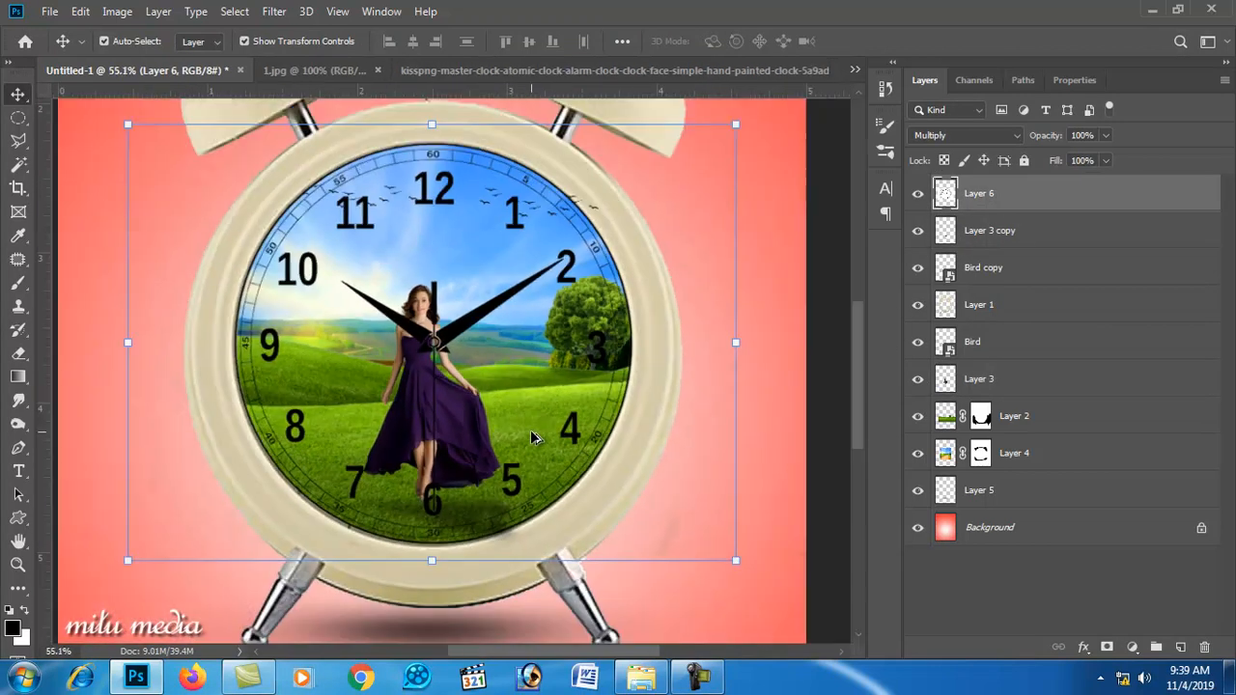
scroll(539, 446, "down", 1)
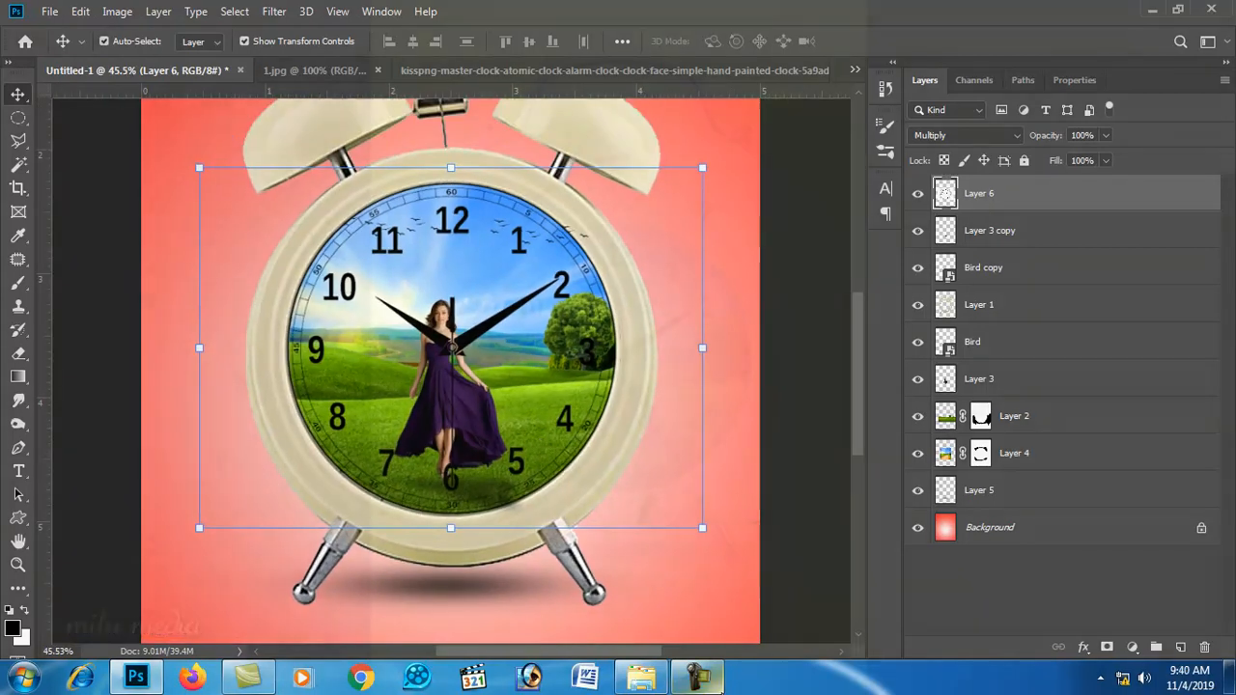